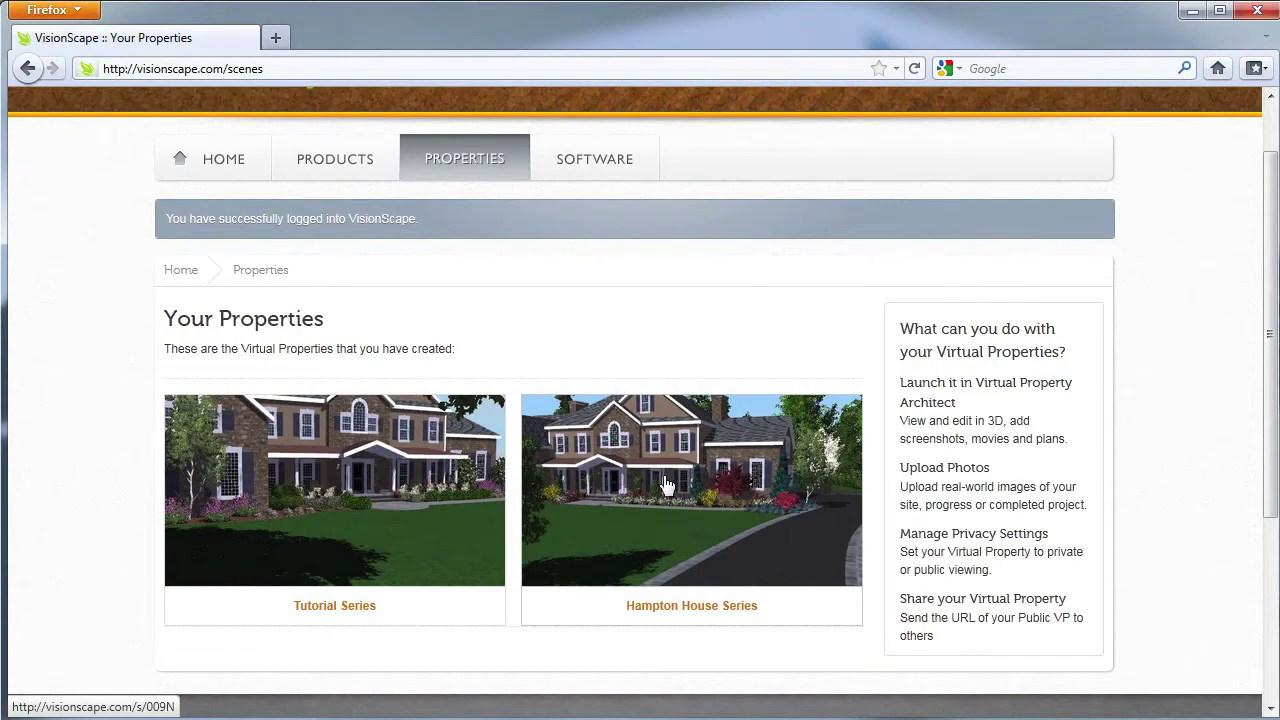
Open the Hampton House Series virtual property page and display its scene 2 screenshot
{"action": "left_click", "coordinate": [665, 485]}
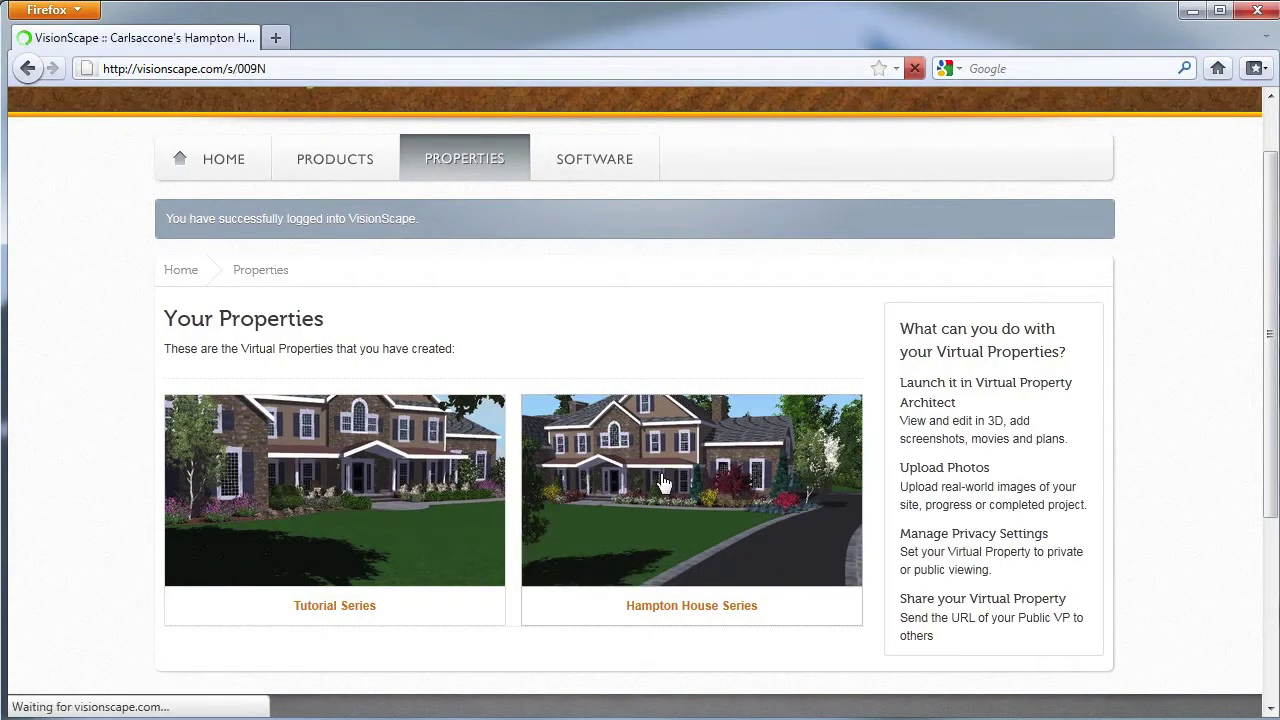
{"action": "scroll", "coordinate": [660, 482], "scroll_direction": "down", "scroll_amount": 3}
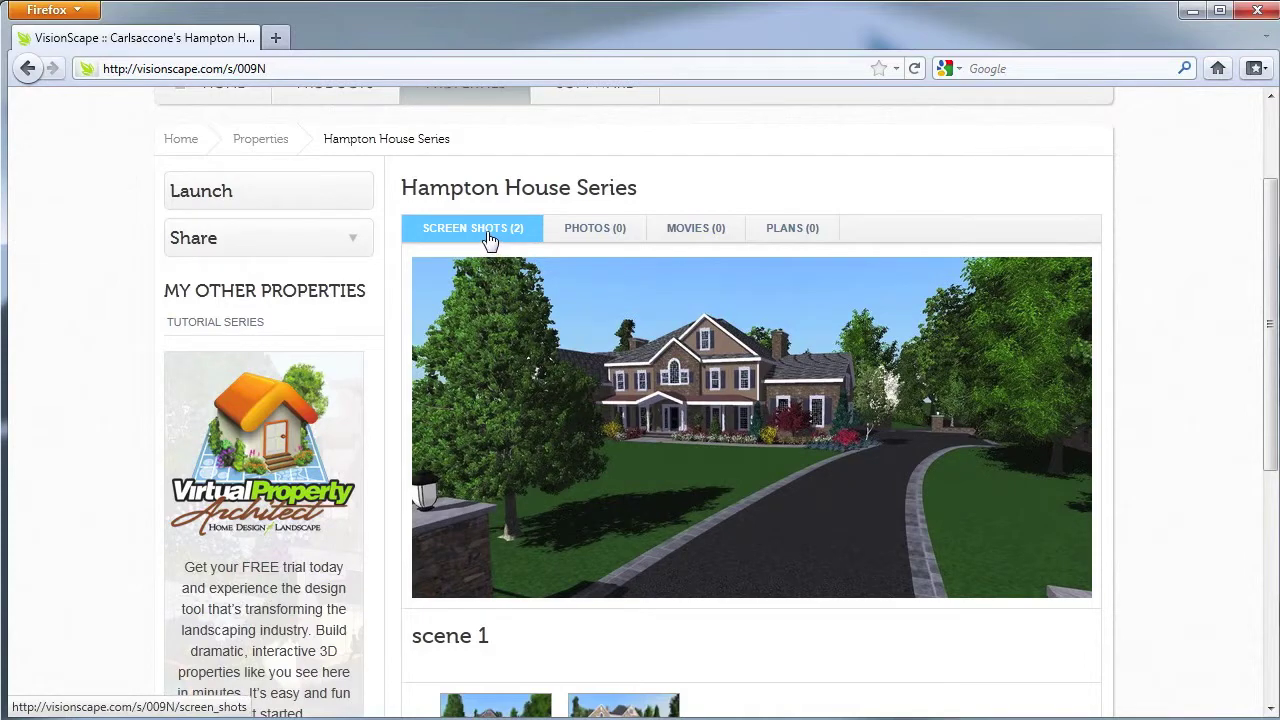
{"action": "scroll", "coordinate": [540, 315], "scroll_direction": "down", "scroll_amount": 1}
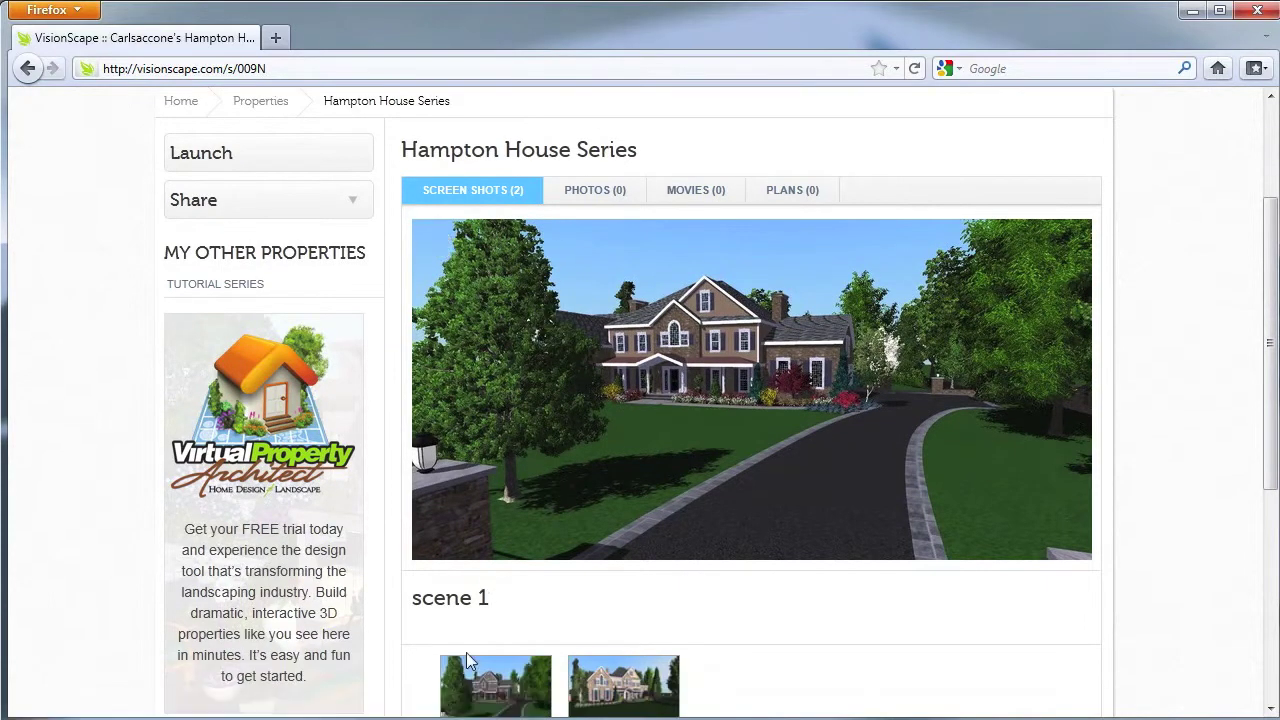
{"action": "left_click", "coordinate": [620, 690]}
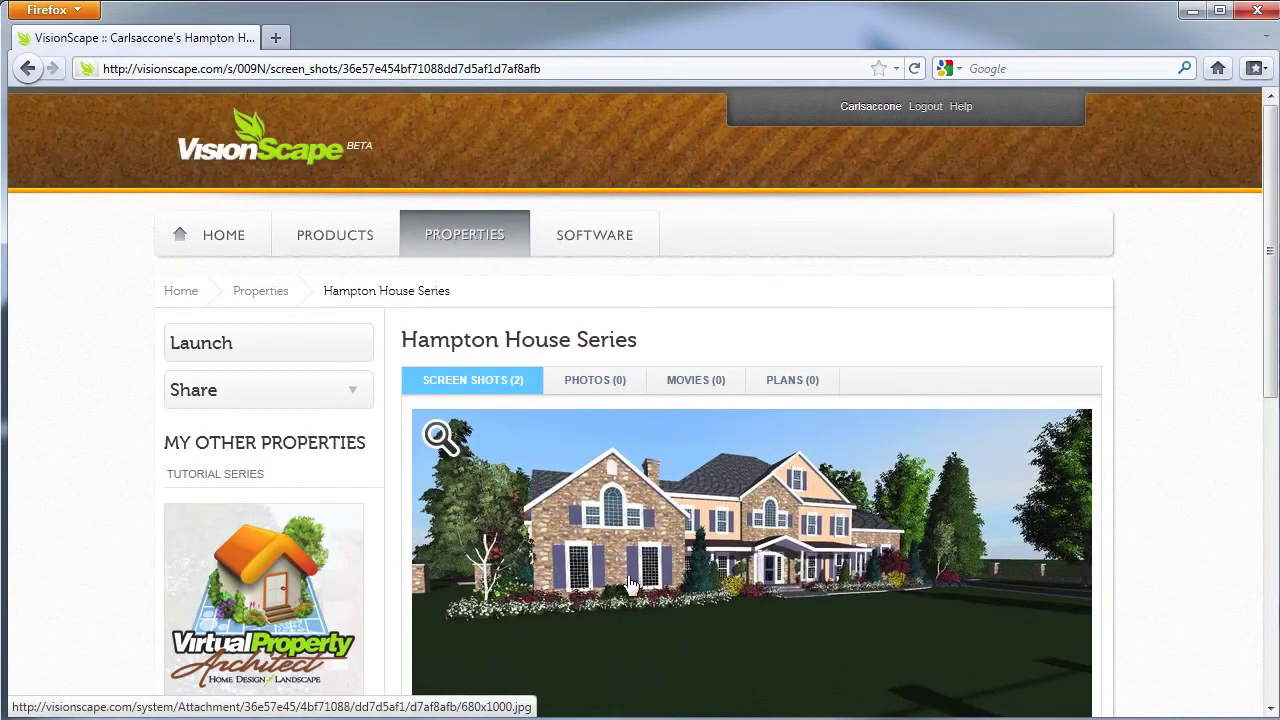
{"action": "scroll", "coordinate": [606, 408], "scroll_direction": "down", "scroll_amount": 2}
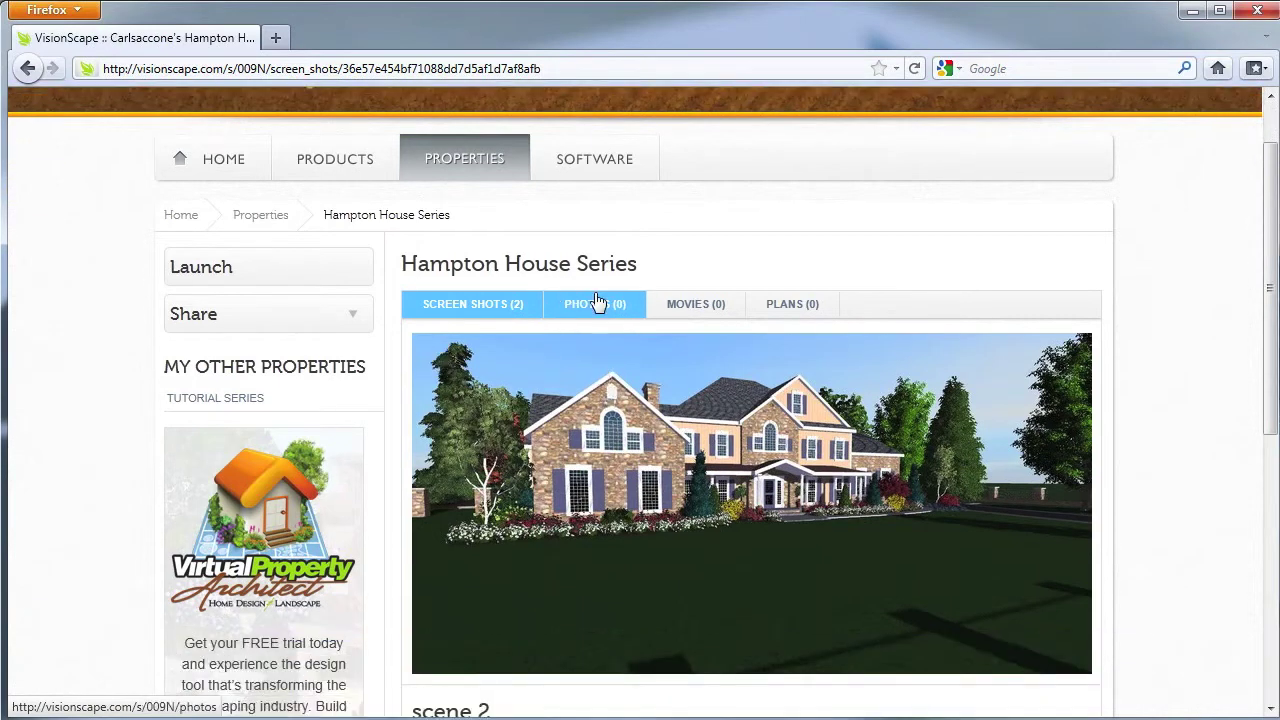
{"action": "scroll", "coordinate": [597, 302], "scroll_direction": "down", "scroll_amount": 1}
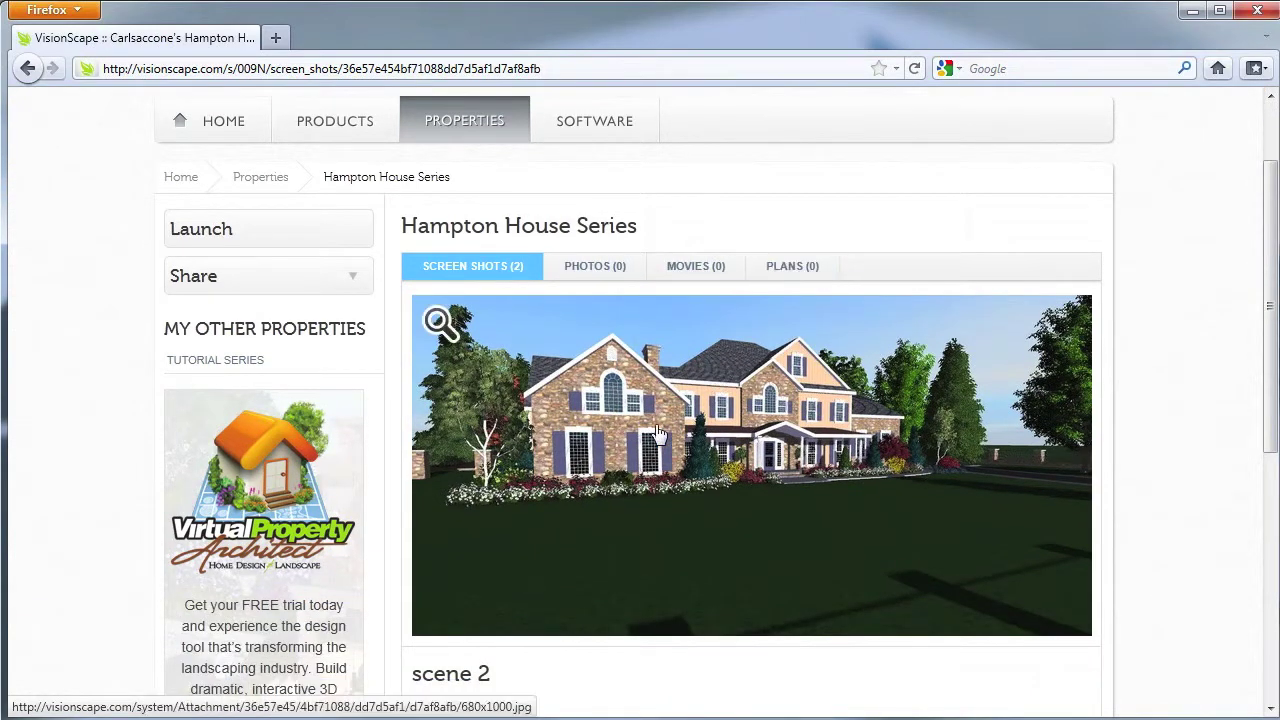
Review the Hampton House Series sharing options for public and private access, and close them without changes
{"action": "left_click", "coordinate": [280, 284]}
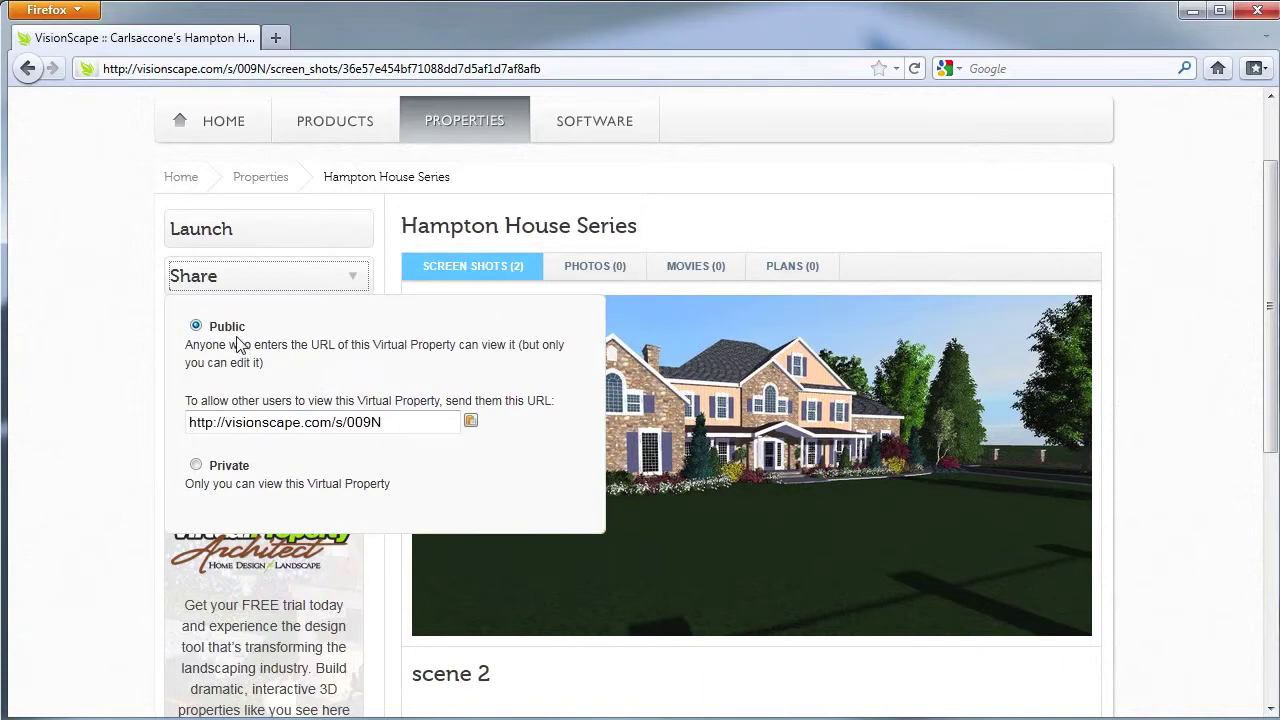
{"action": "left_click", "coordinate": [85, 370]}
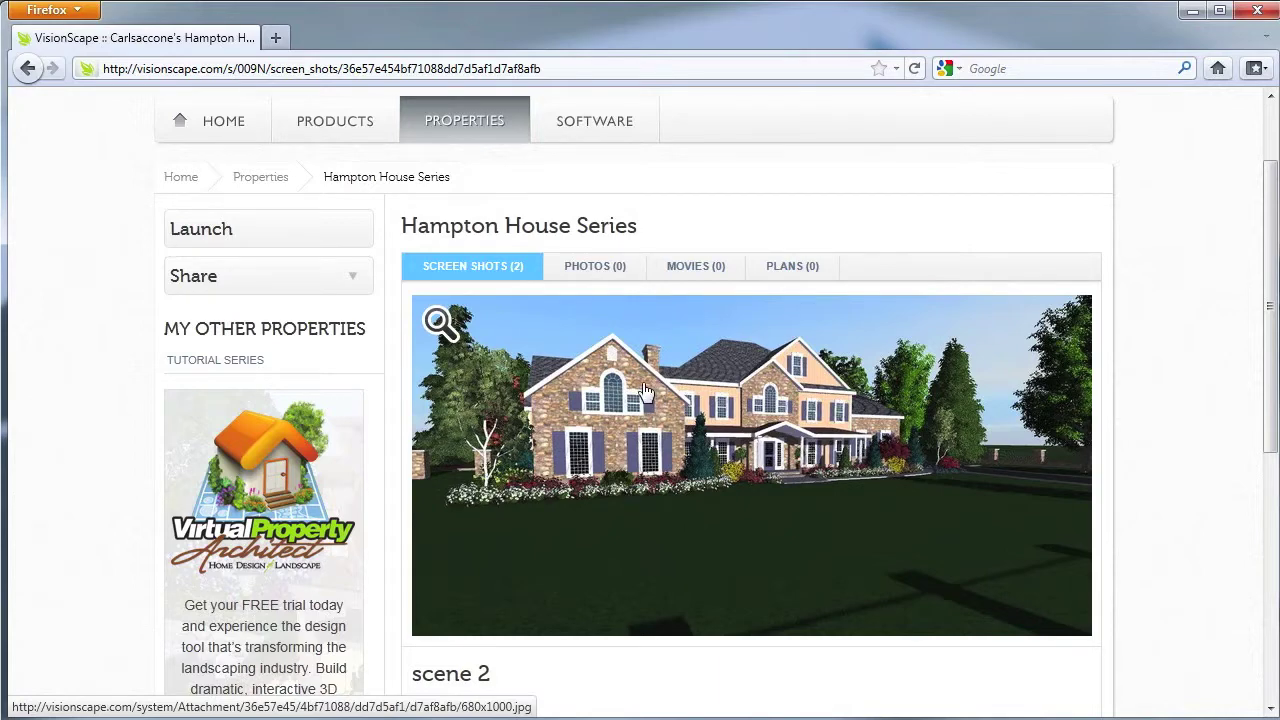
Launch the Hampton House Series property in Virtual Property Architect and dismiss the product updates notice
{"action": "left_click", "coordinate": [260, 239]}
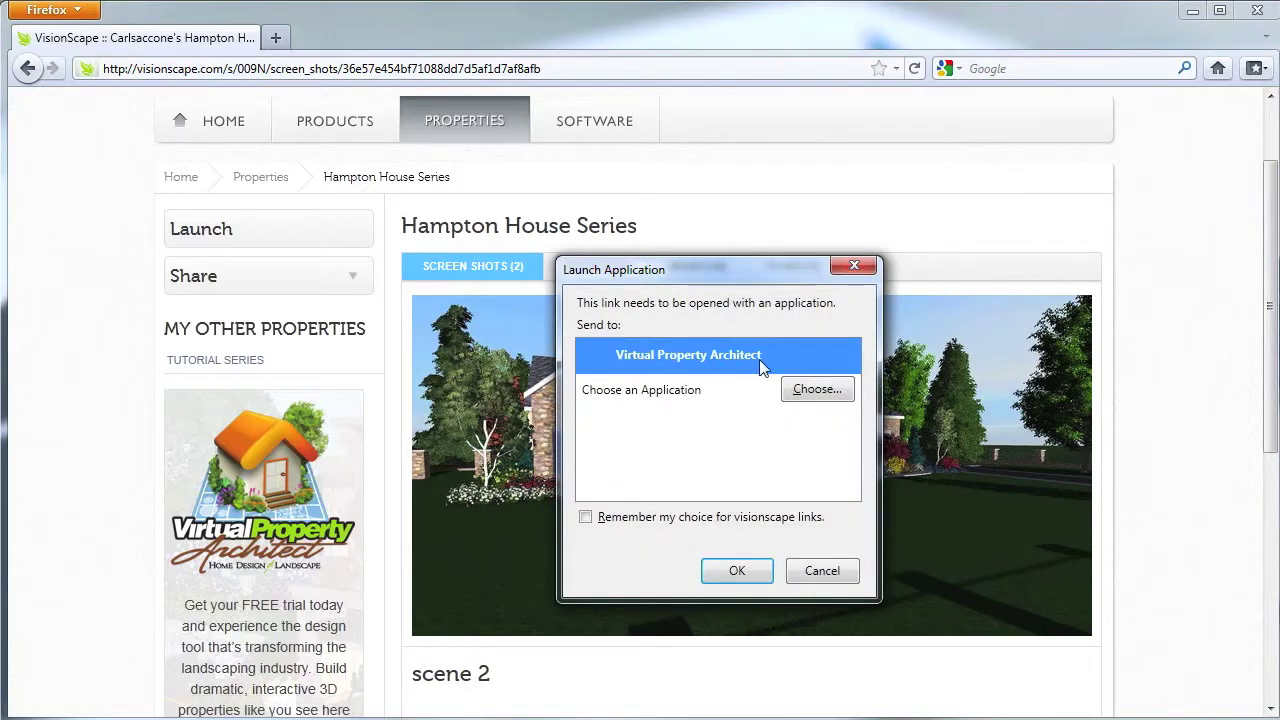
{"action": "left_click", "coordinate": [735, 571]}
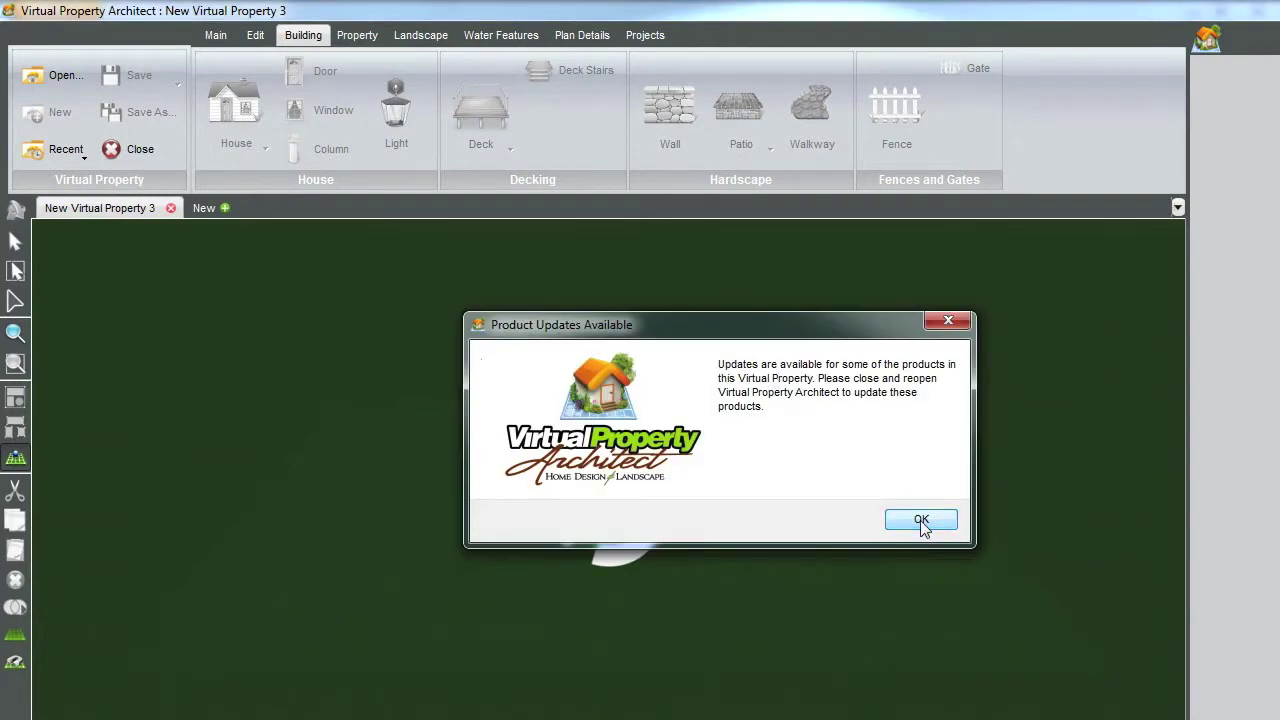
{"action": "left_click", "coordinate": [921, 522]}
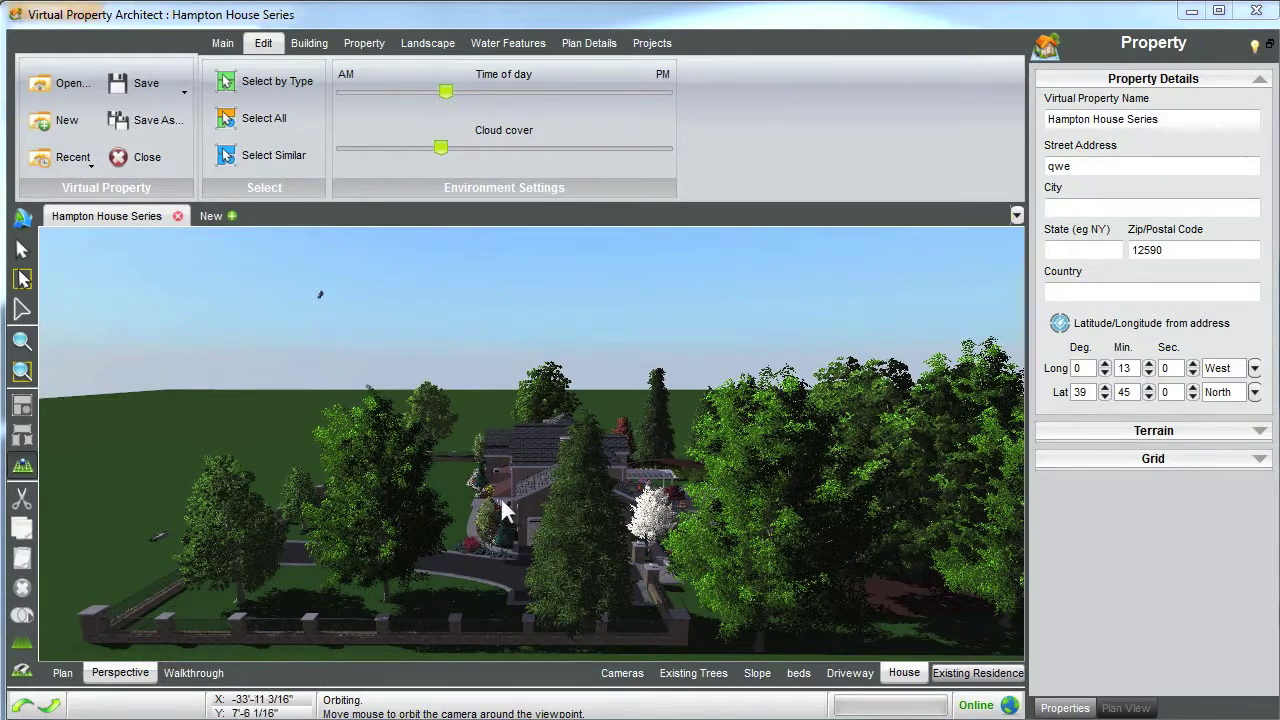
Orbit and zoom around the house to inspect the property in perspective, including with the camera control tool
{"action": "left_click_drag", "start_coordinate": [494, 492], "coordinate": [657, 500]}
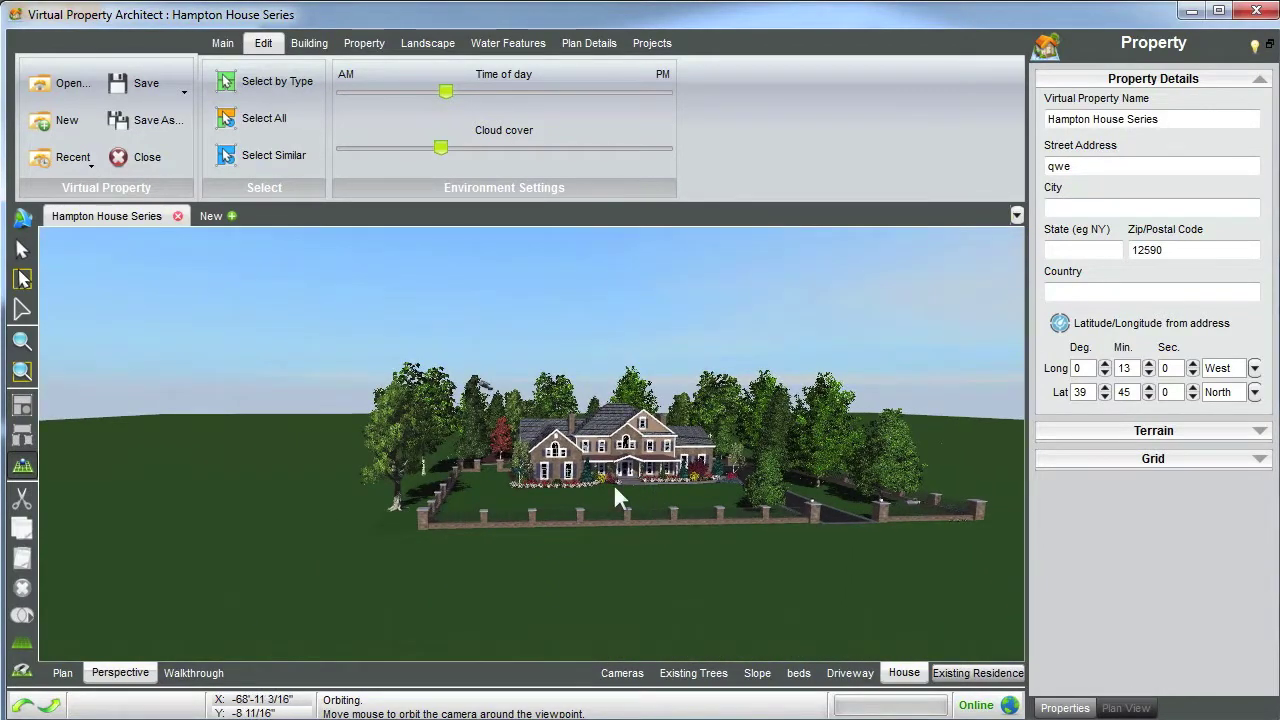
{"action": "left_click_drag", "start_coordinate": [613, 483], "coordinate": [557, 473]}
{"action": "scroll", "coordinate": [560, 480], "scroll_direction": "up", "scroll_amount": 5}
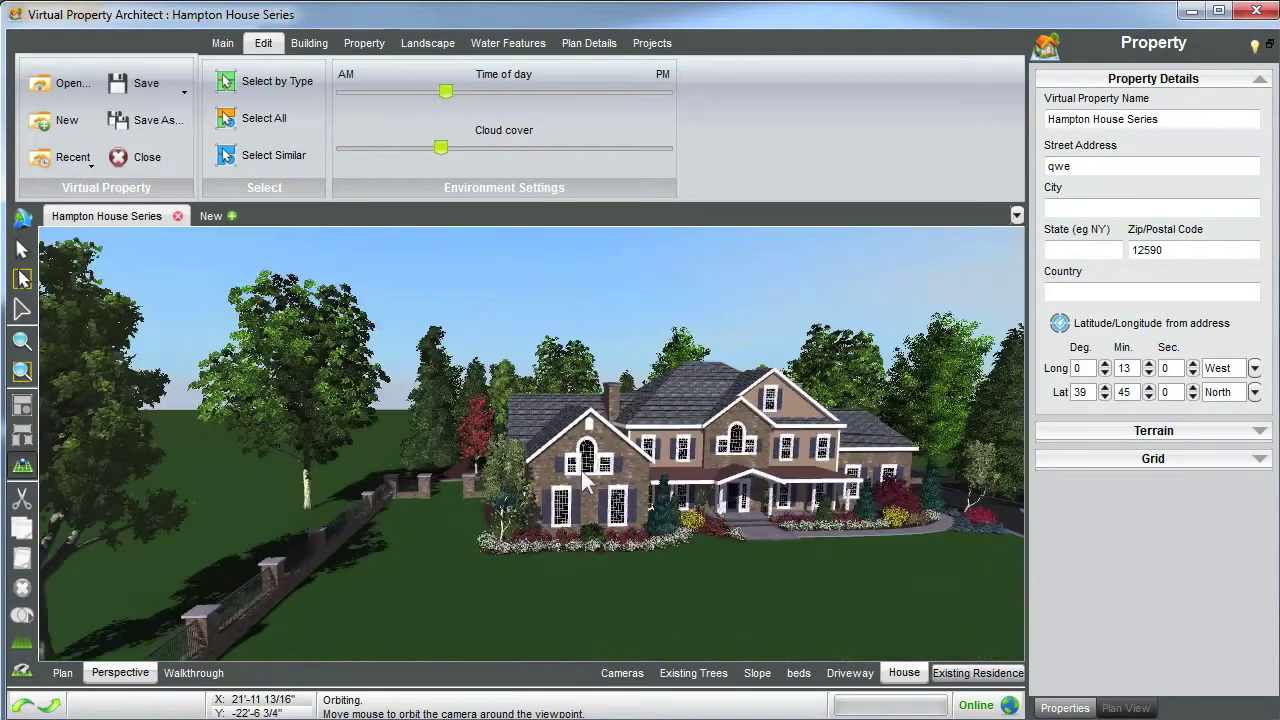
{"action": "scroll", "coordinate": [583, 474], "scroll_direction": "down", "scroll_amount": 5}
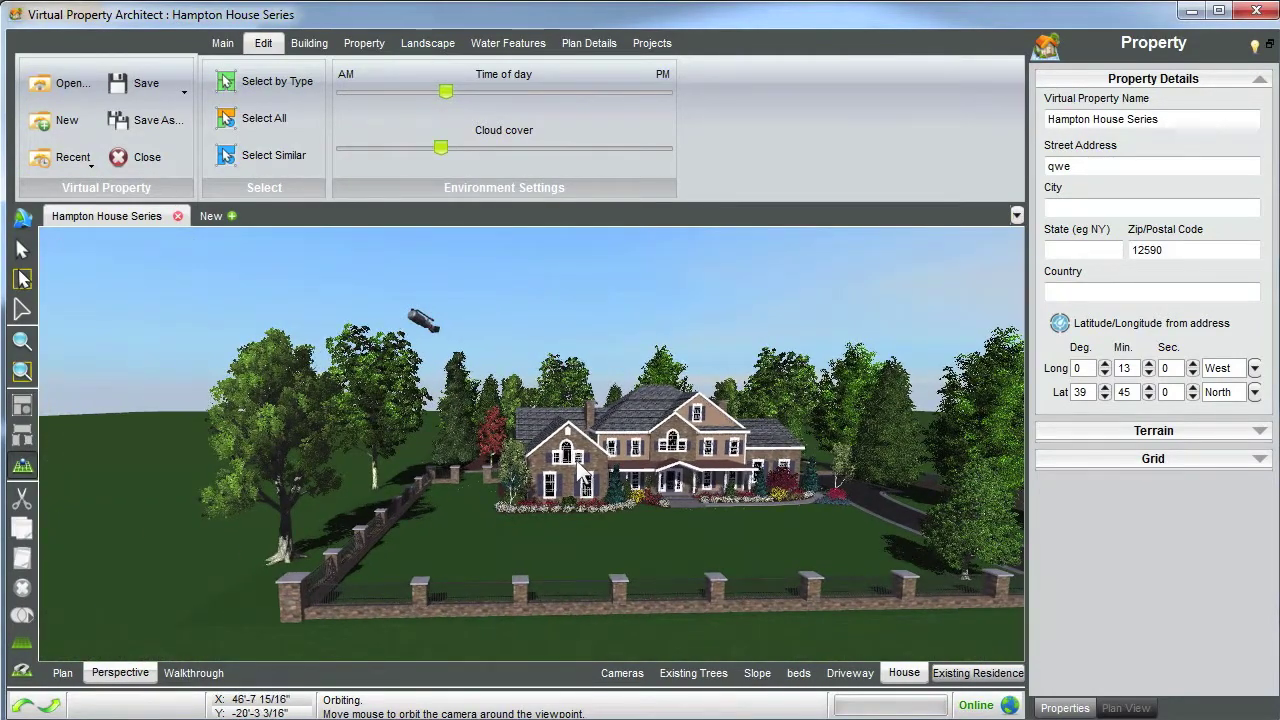
{"action": "left_click", "coordinate": [20, 220]}
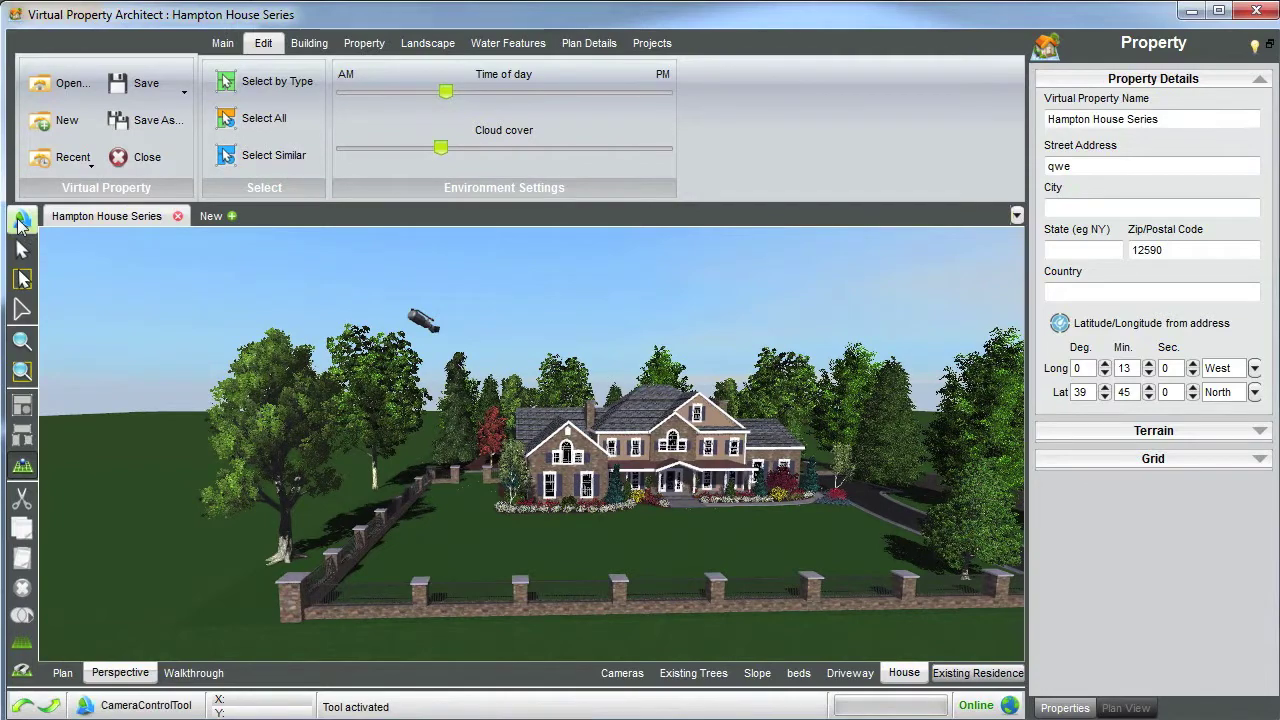
{"action": "left_click_drag", "start_coordinate": [622, 512], "coordinate": [617, 517]}
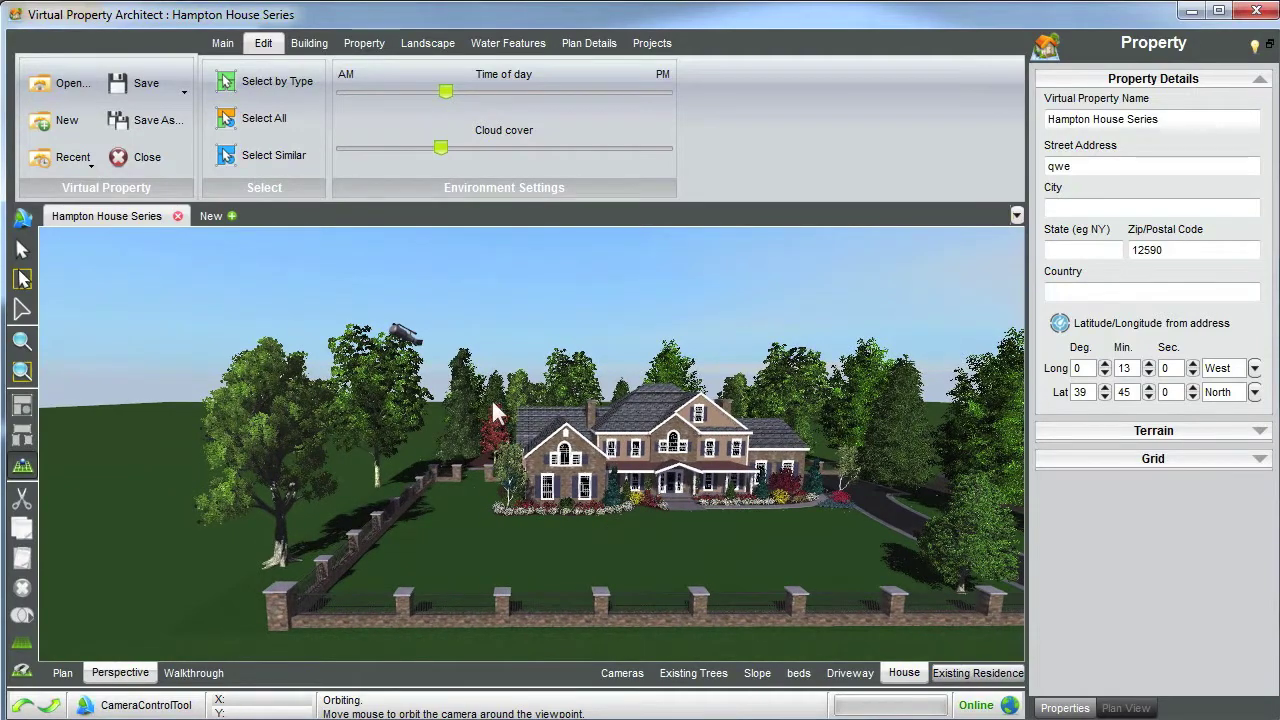
Use the selection tool to pick the arched window in the stone gable, view its details, and clear the selection
{"action": "left_click", "coordinate": [25, 258]}
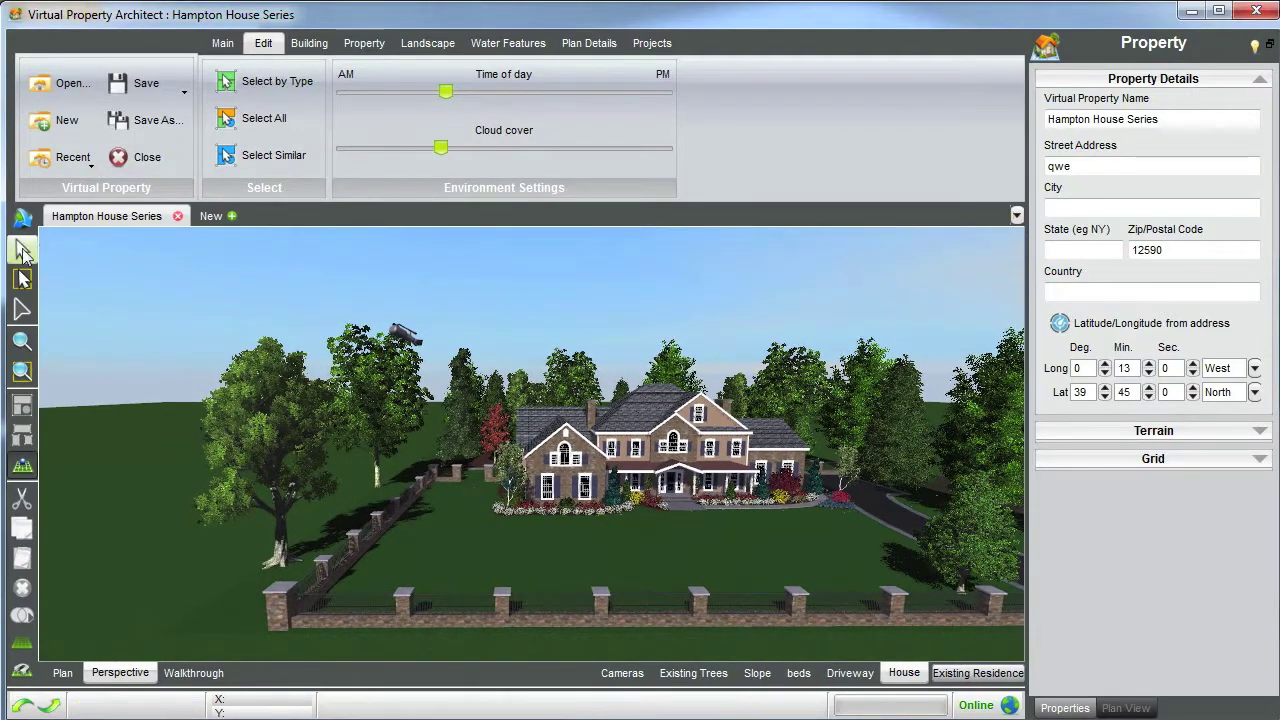
{"action": "left_click", "coordinate": [563, 463]}
{"action": "double_click", "coordinate": [563, 463]}
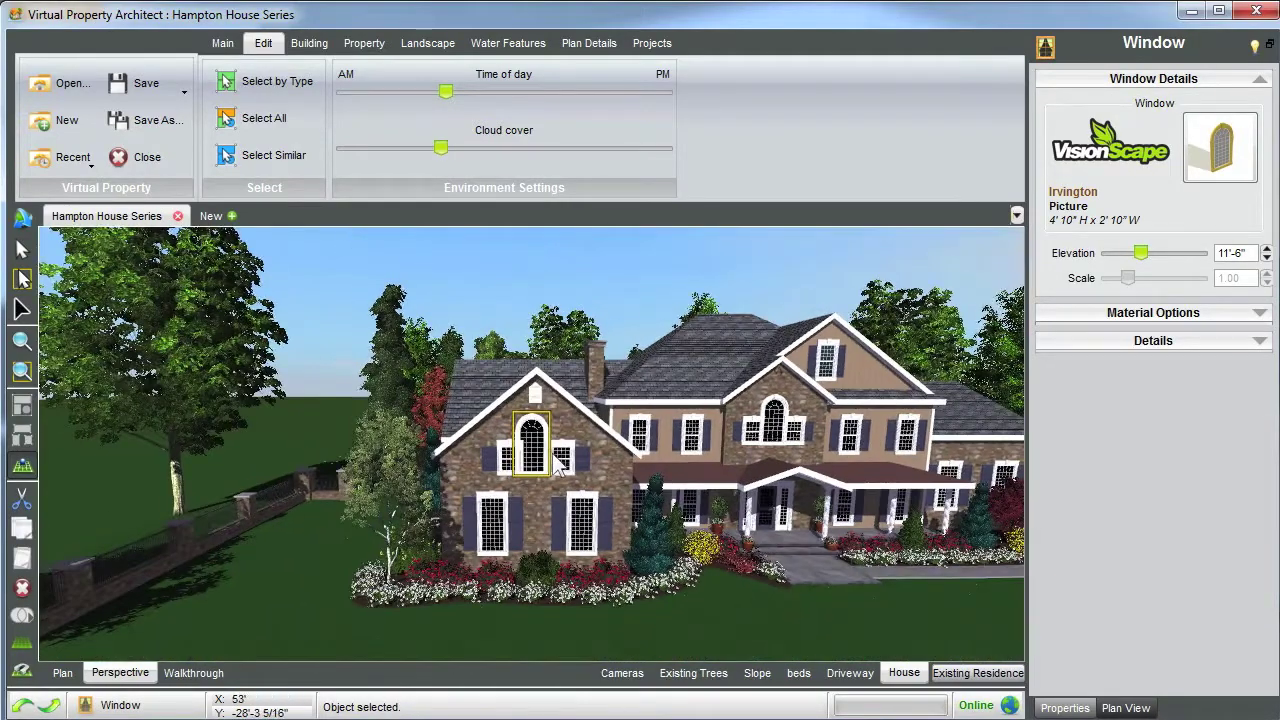
{"action": "left_click", "coordinate": [553, 260]}
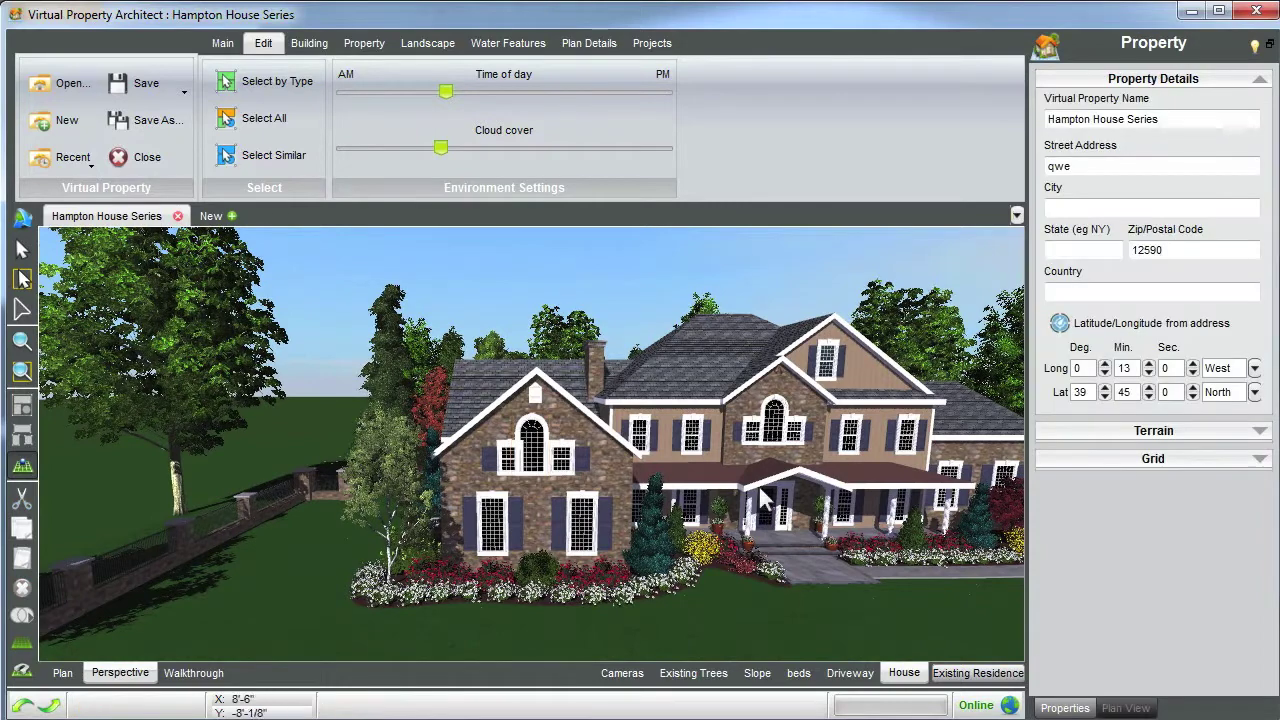
Select an upper-floor Irvington Colonial double-hung window, extend the selection to all similar objects, and deselect everything
{"action": "left_click", "coordinate": [698, 447]}
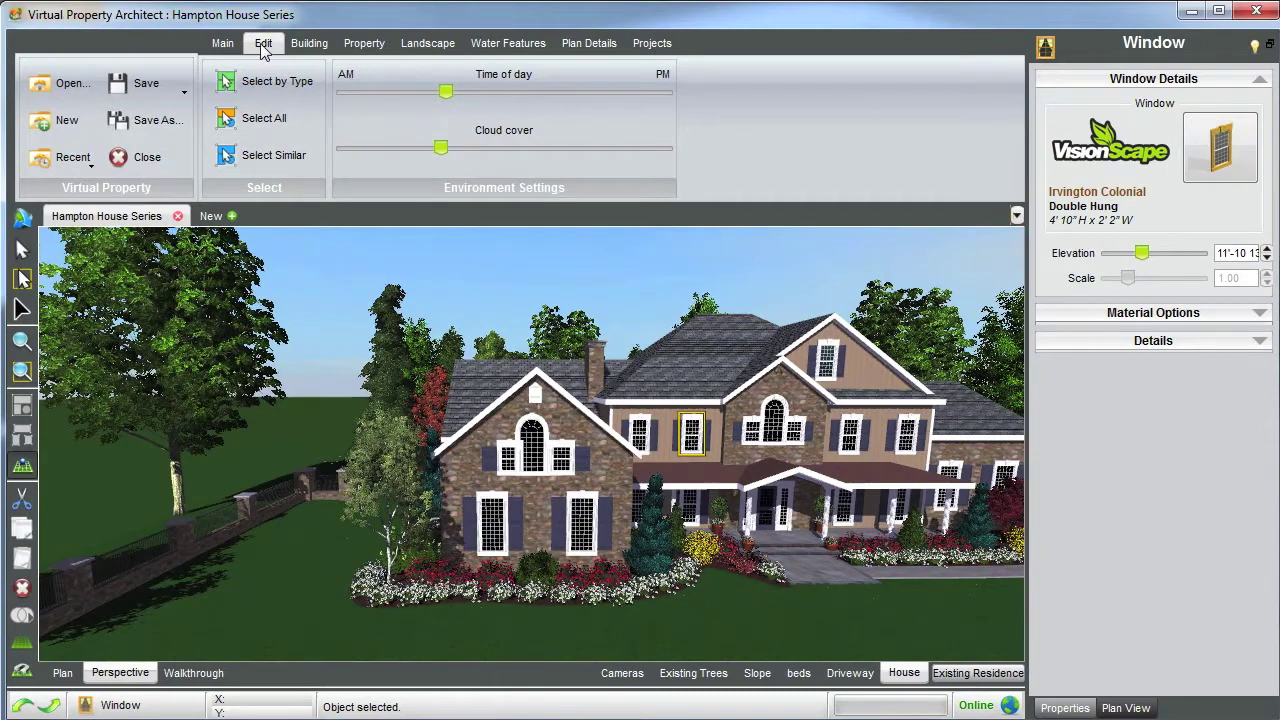
{"action": "left_click", "coordinate": [272, 160]}
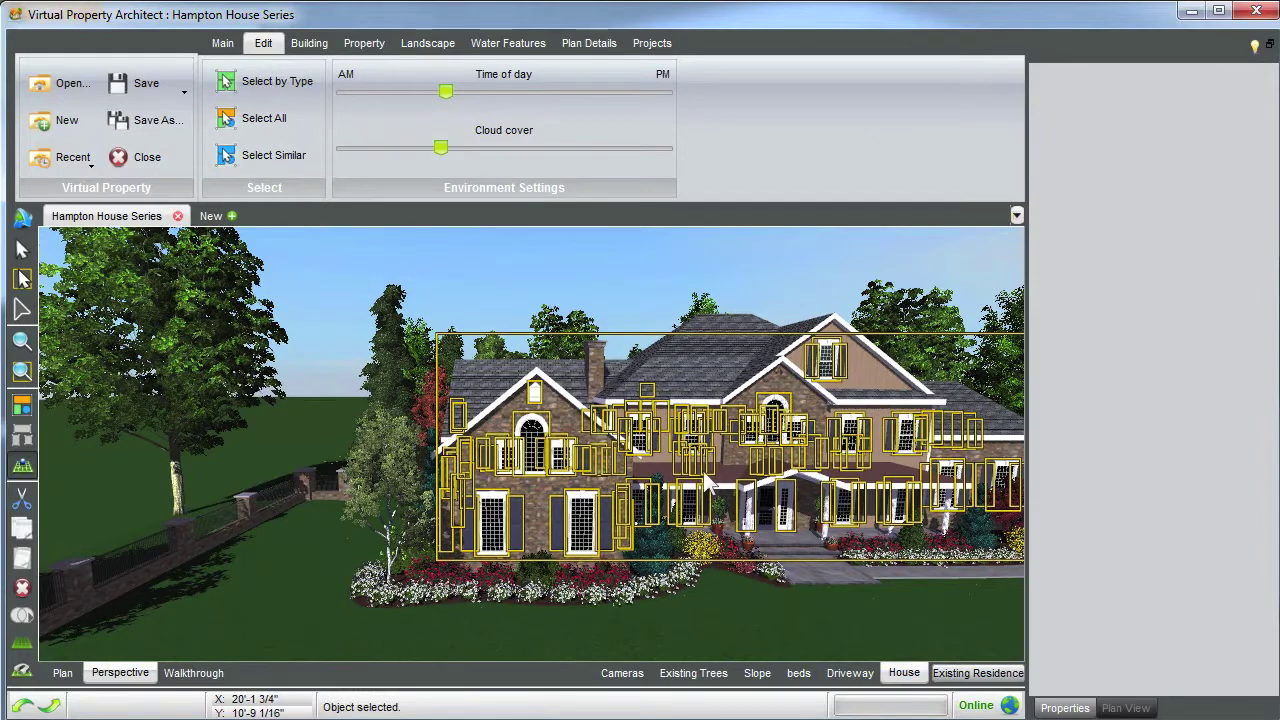
{"action": "left_click", "coordinate": [543, 262]}
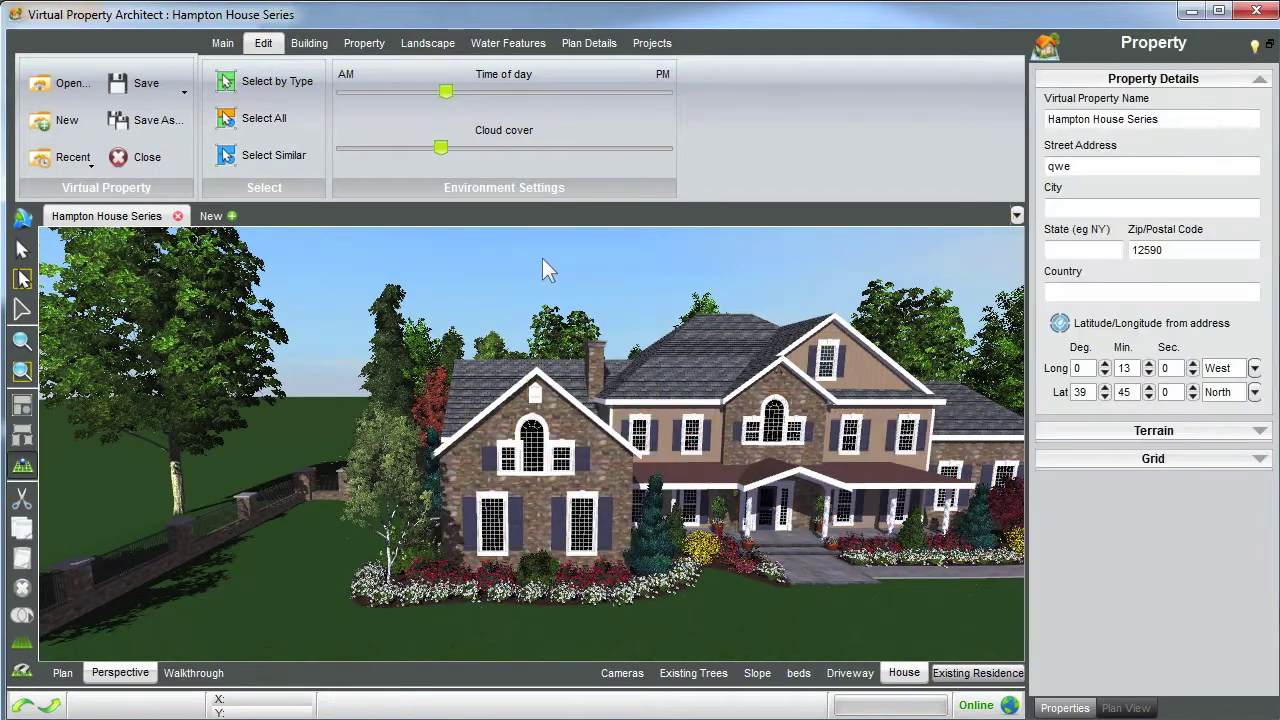
{"action": "right_click", "coordinate": [578, 452]}
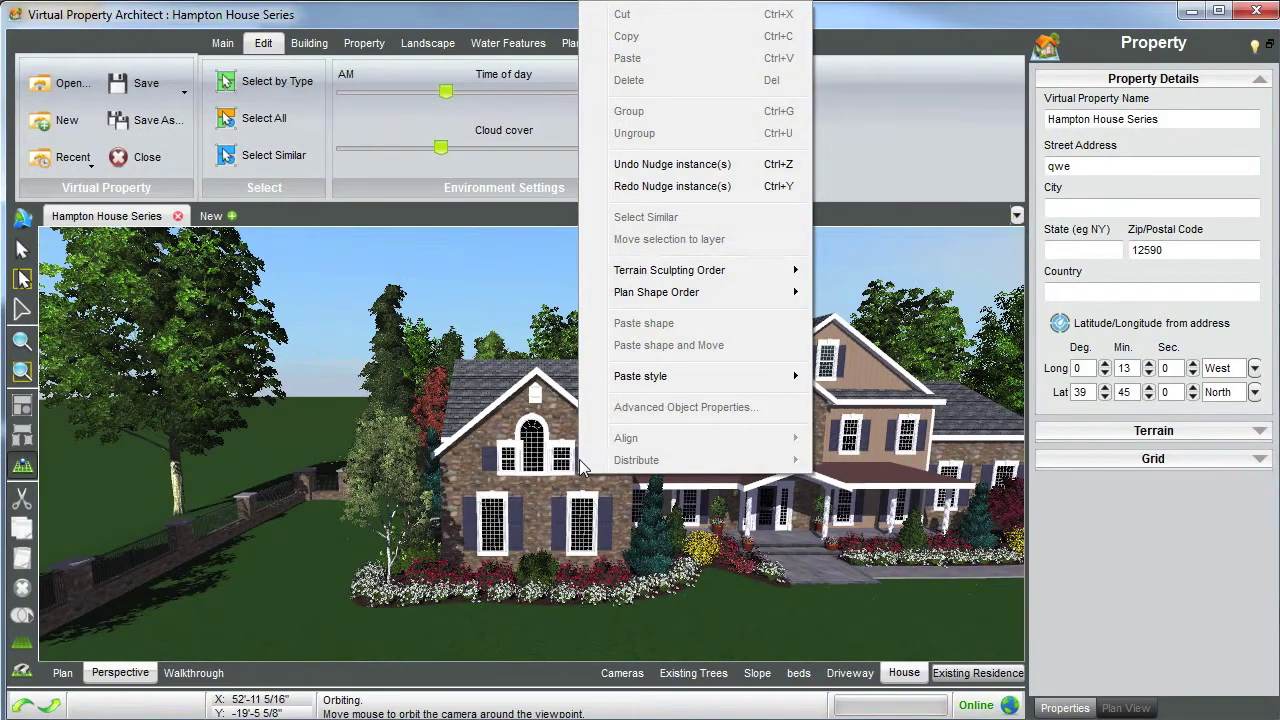
{"action": "left_click", "coordinate": [517, 512]}
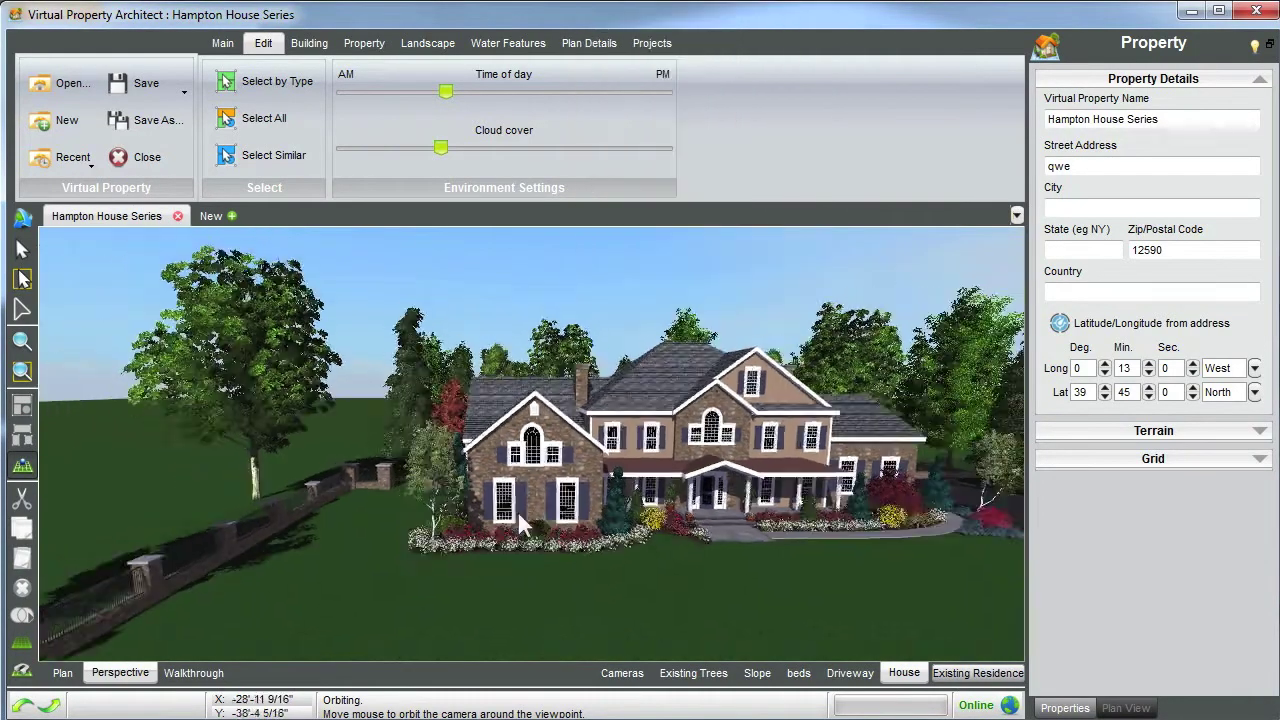
{"action": "scroll", "coordinate": [518, 513], "scroll_direction": "up", "scroll_amount": 3}
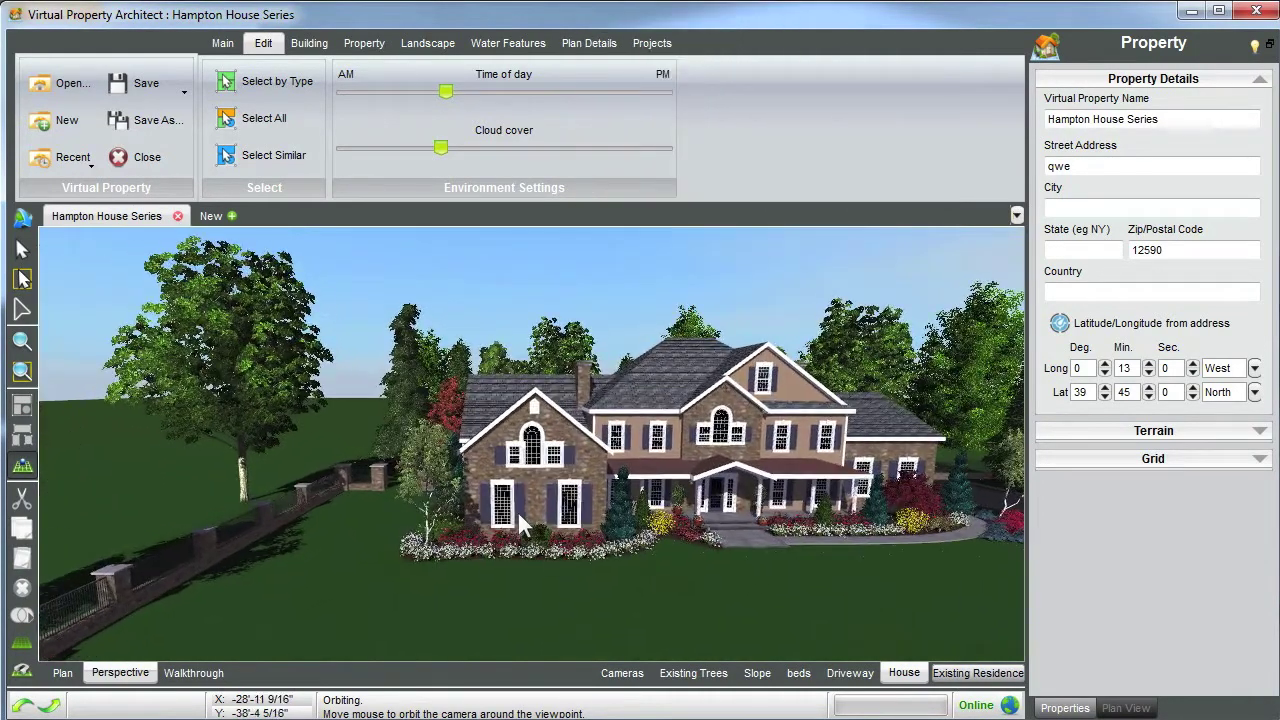
Select the arched window in the stone gable, zoom to the selected object, and deselect it
{"action": "left_click", "coordinate": [537, 458]}
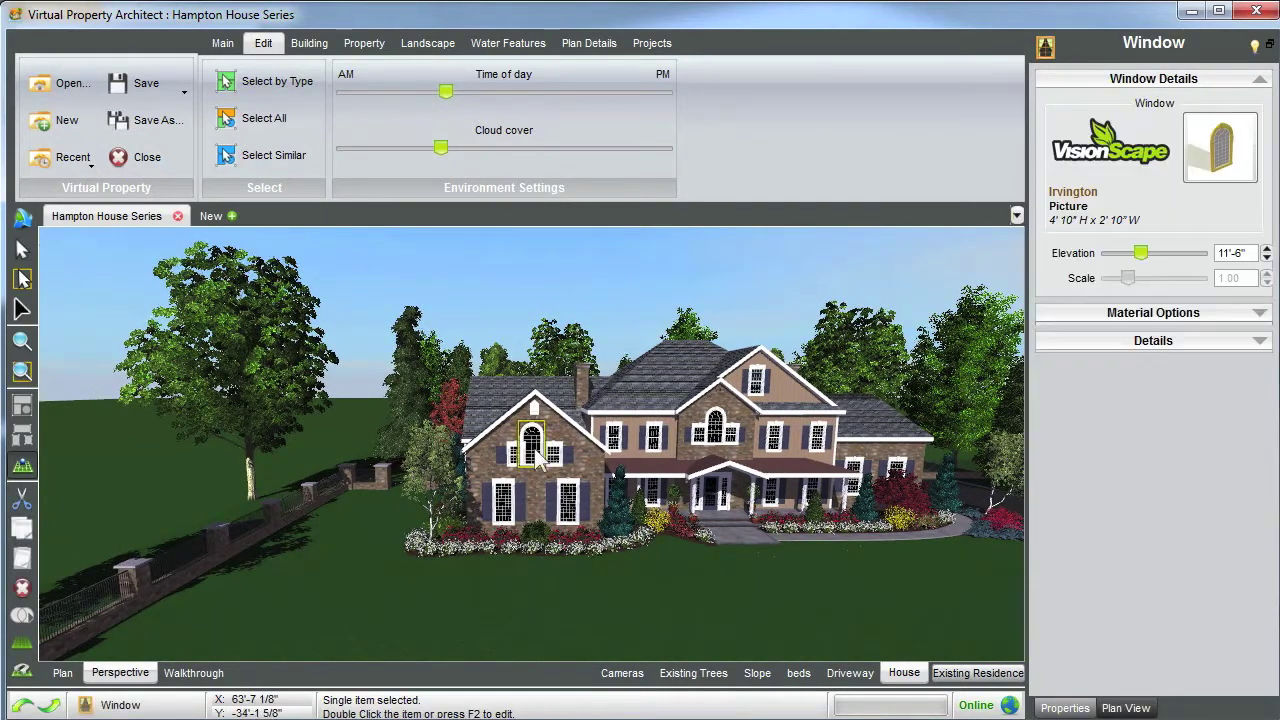
{"action": "left_click", "coordinate": [22, 343]}
{"action": "scroll", "coordinate": [535, 465], "scroll_direction": "down", "scroll_amount": 2}
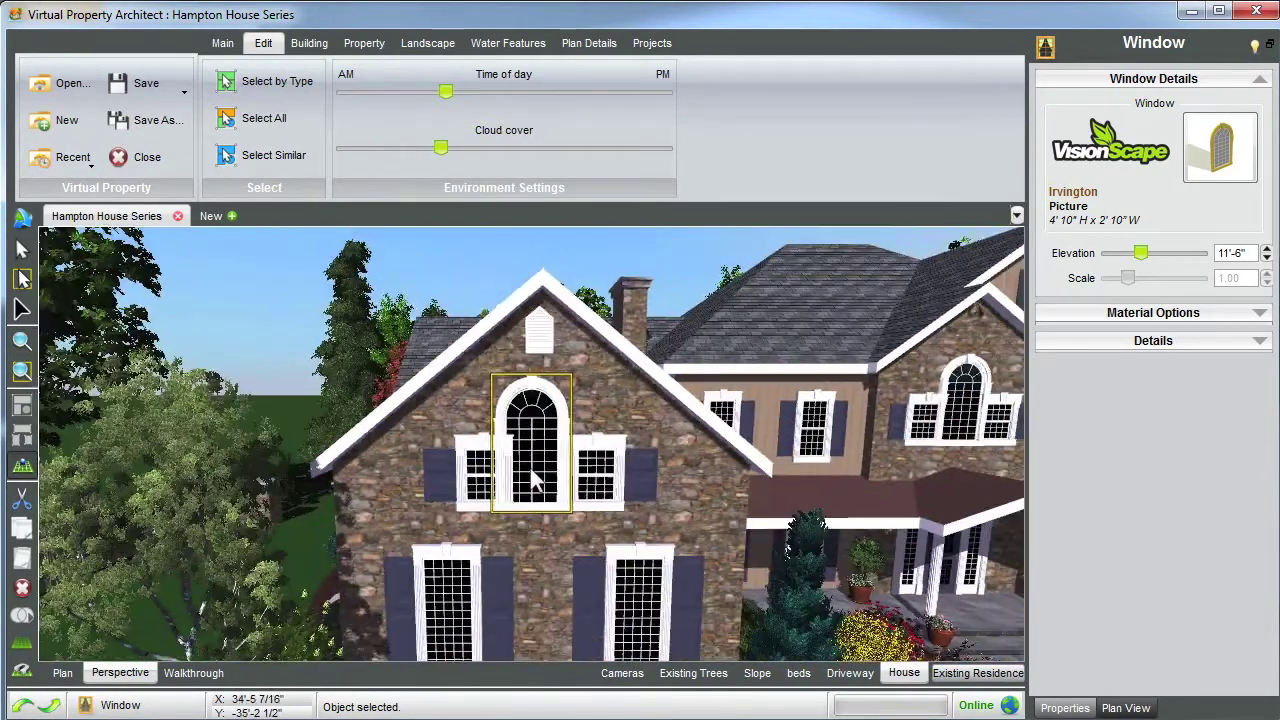
{"action": "scroll", "coordinate": [532, 478], "scroll_direction": "down", "scroll_amount": 4}
{"action": "left_click_drag", "start_coordinate": [533, 482], "coordinate": [540, 500]}
{"action": "left_click", "coordinate": [467, 267]}
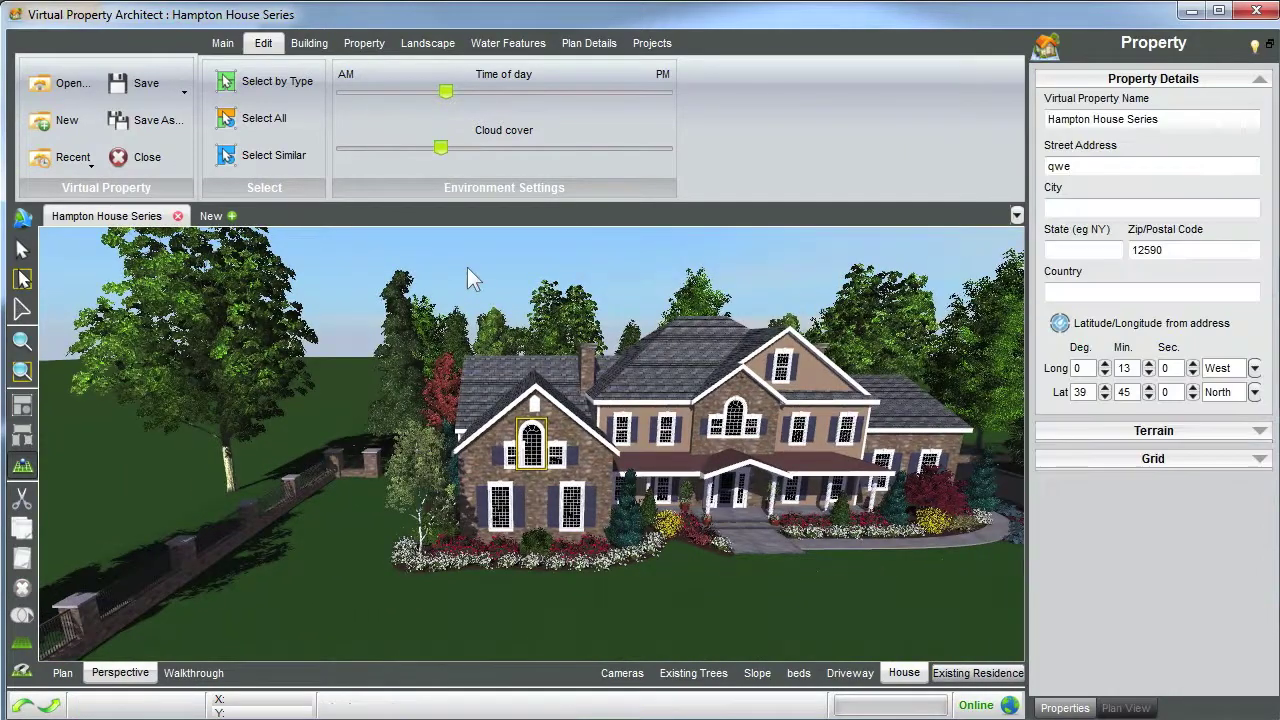
Try zooming to a rectangle at a ground-floor window of the stone gable, and back out to the house front
{"action": "left_click", "coordinate": [22, 372]}
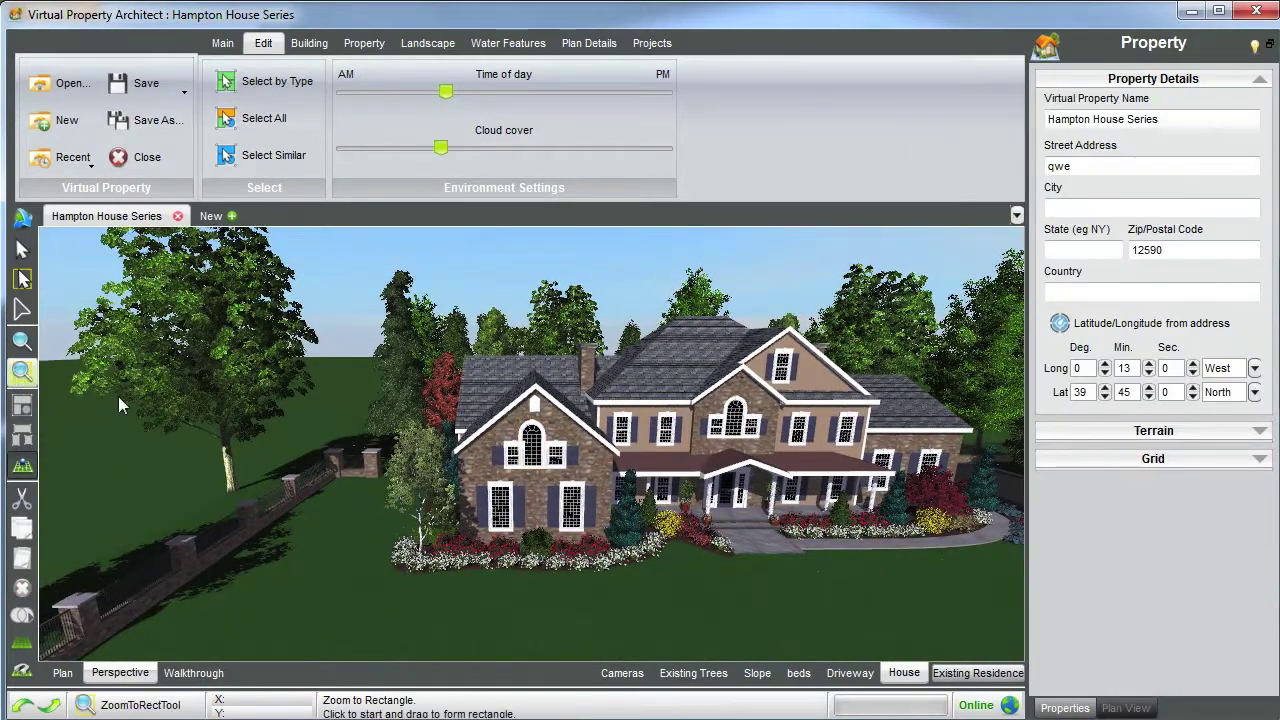
{"action": "left_click", "coordinate": [504, 511]}
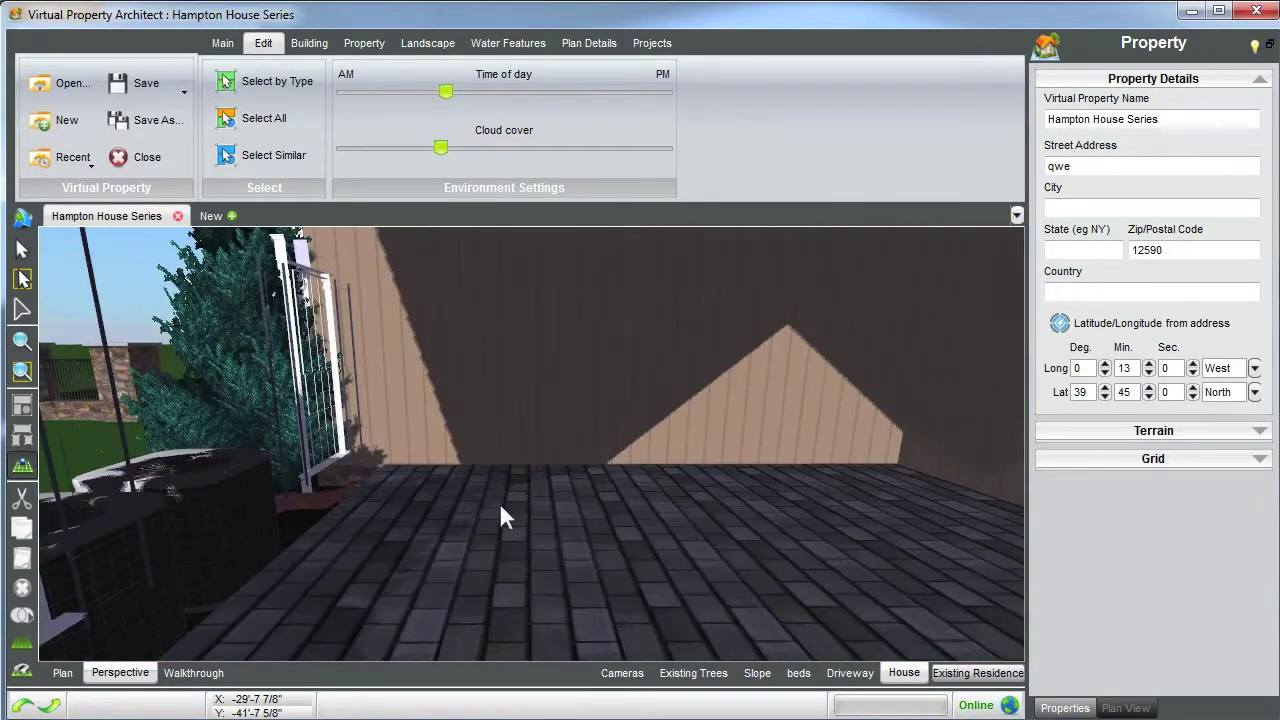
{"action": "scroll", "coordinate": [500, 502], "scroll_direction": "down", "scroll_amount": 5}
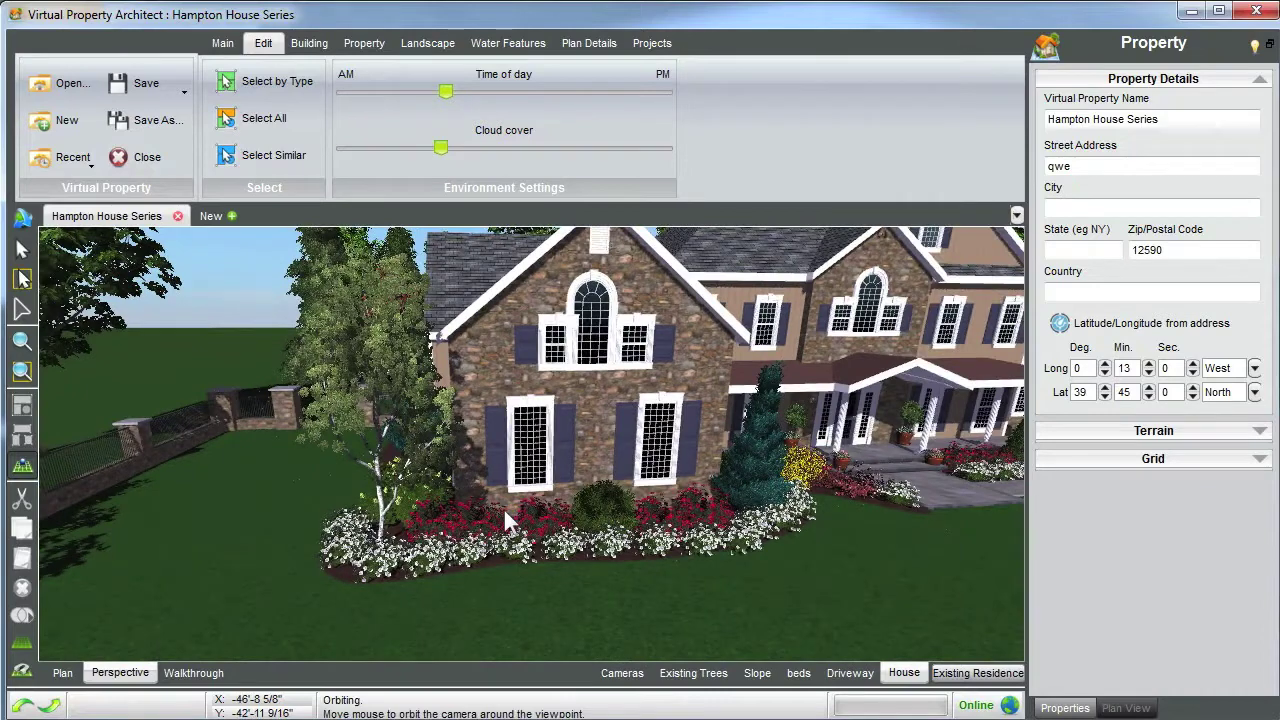
{"action": "left_click_drag", "start_coordinate": [503, 507], "coordinate": [496, 497]}
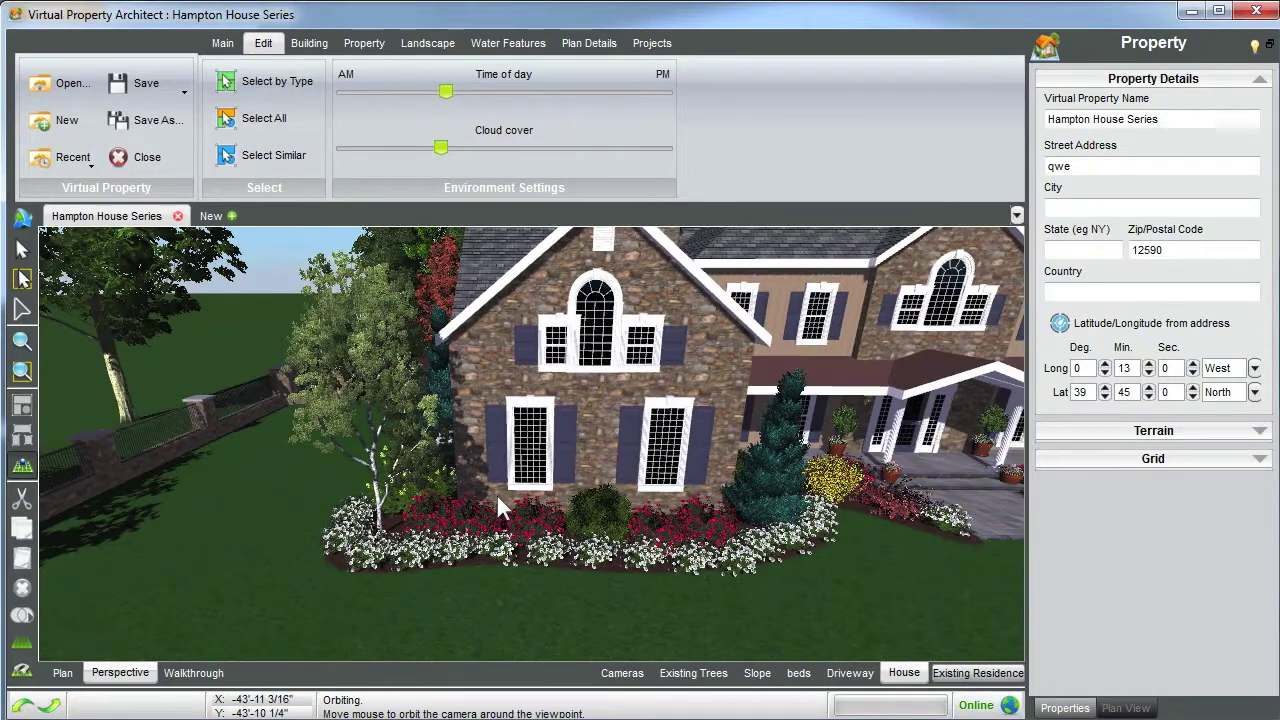
{"action": "scroll", "coordinate": [496, 495], "scroll_direction": "down", "scroll_amount": 5}
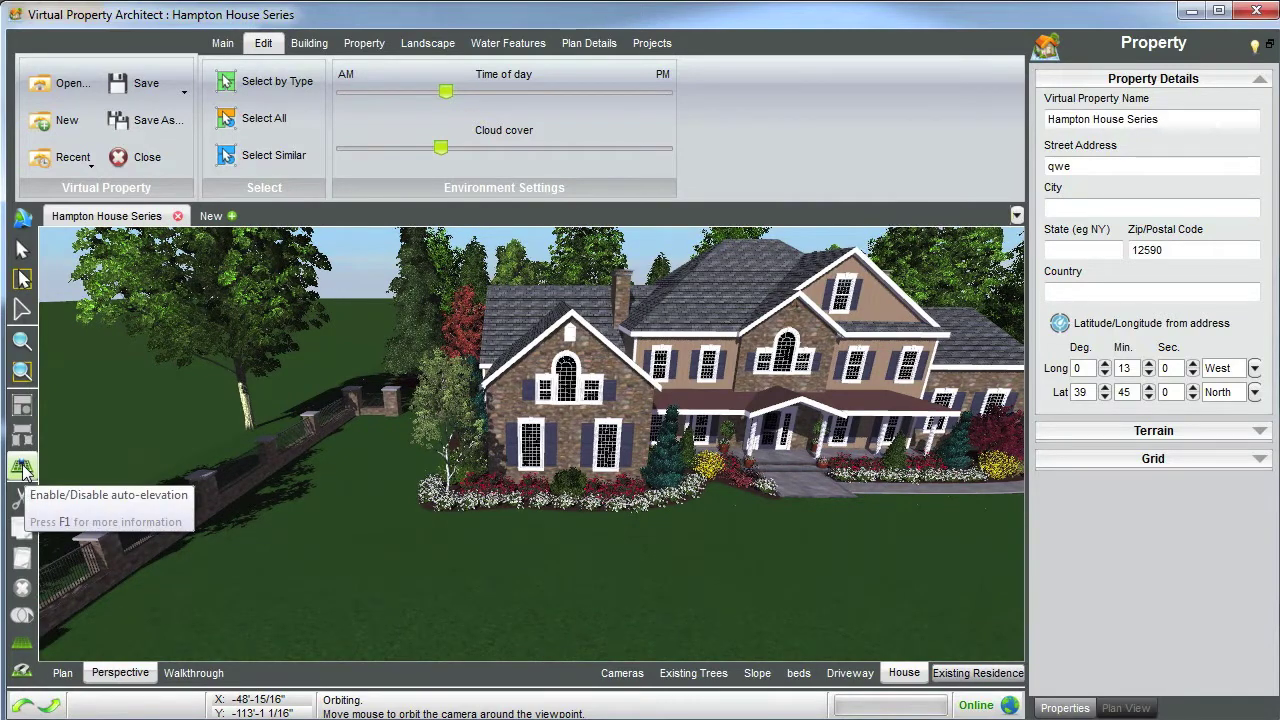
{"action": "mouse_move", "coordinate": [574, 516]}
{"action": "left_mouse_down"}
{"action": "mouse_move", "coordinate": [588, 513]}
{"action": "mouse_move", "coordinate": [571, 499]}
{"action": "left_mouse_up"}
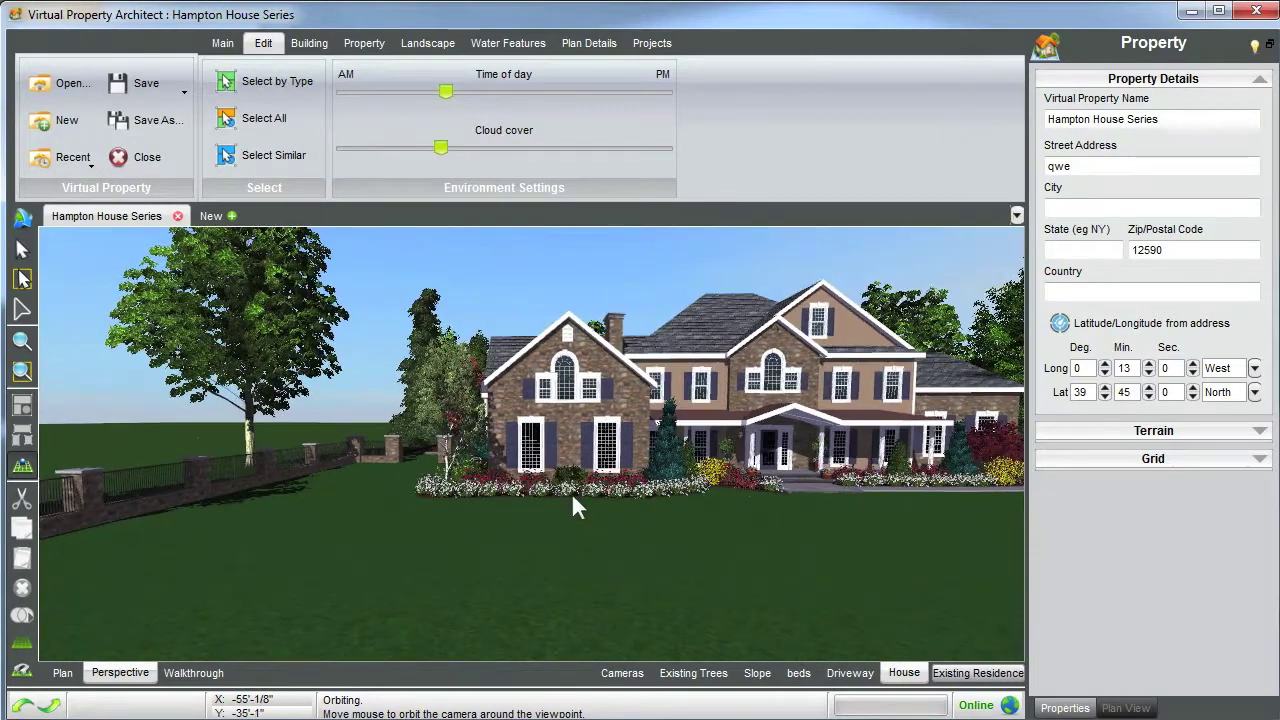
{"action": "left_click_drag", "start_coordinate": [570, 494], "coordinate": [578, 493]}
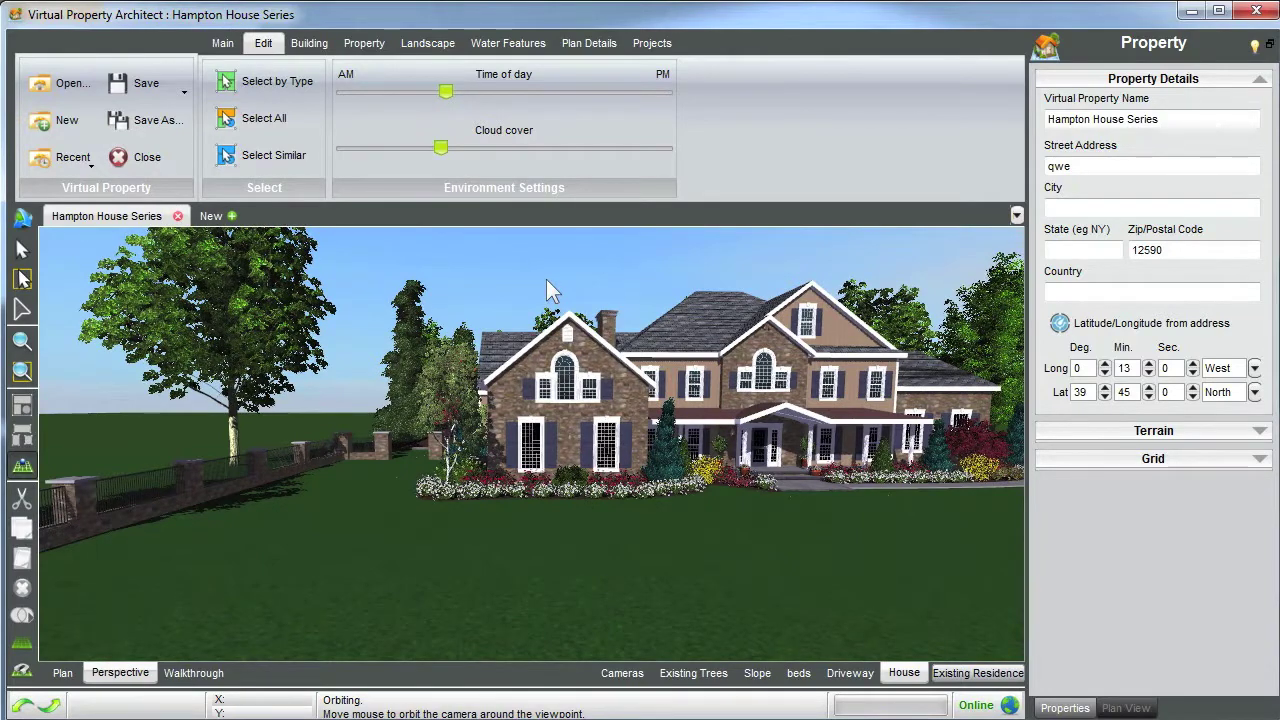
Select both ground-floor windows, the arched window and its two side windows in the stone gable as one multiple selection
{"action": "key", "text": "Right"}
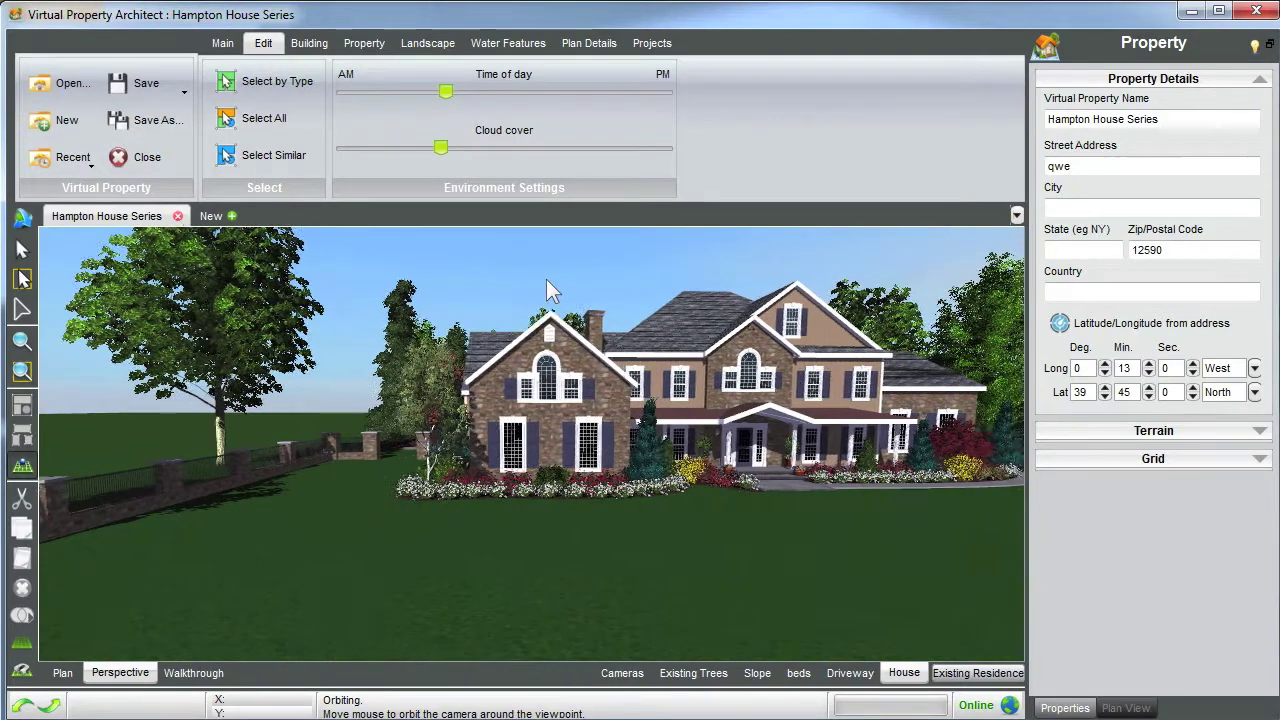
{"action": "key", "text": "Left"}
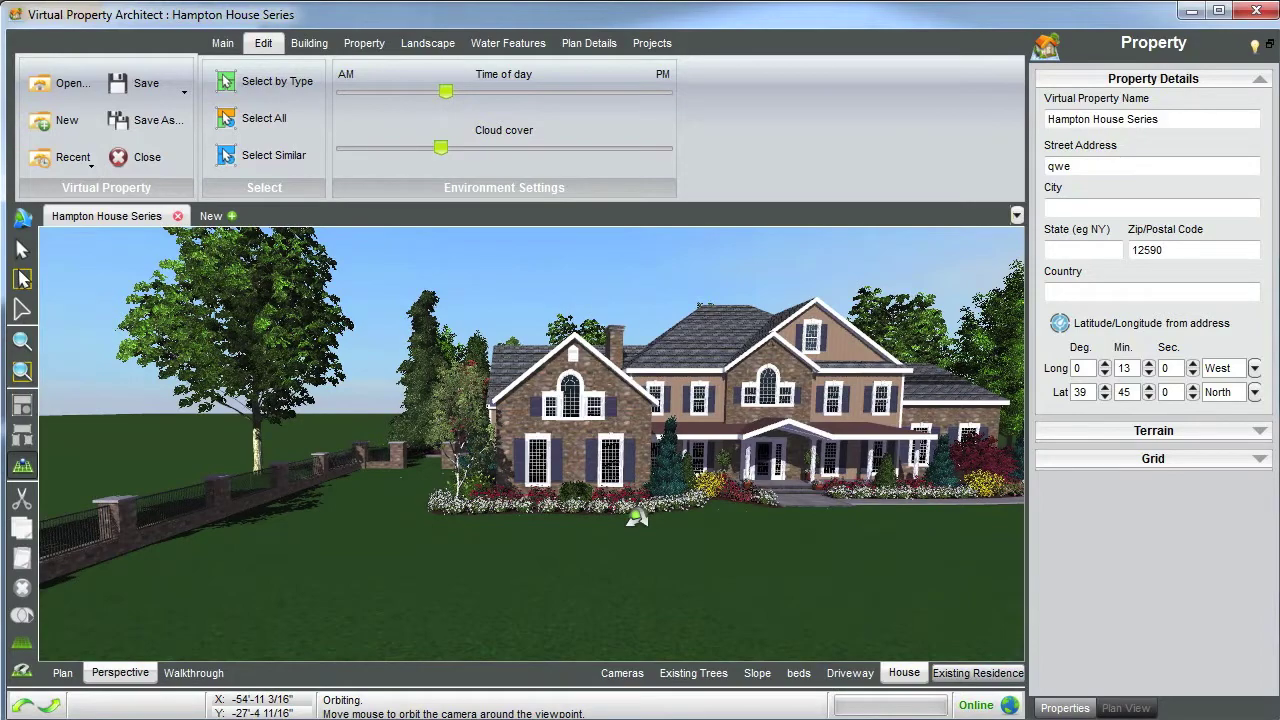
{"action": "left_click_drag", "start_coordinate": [637, 518], "coordinate": [592, 520]}
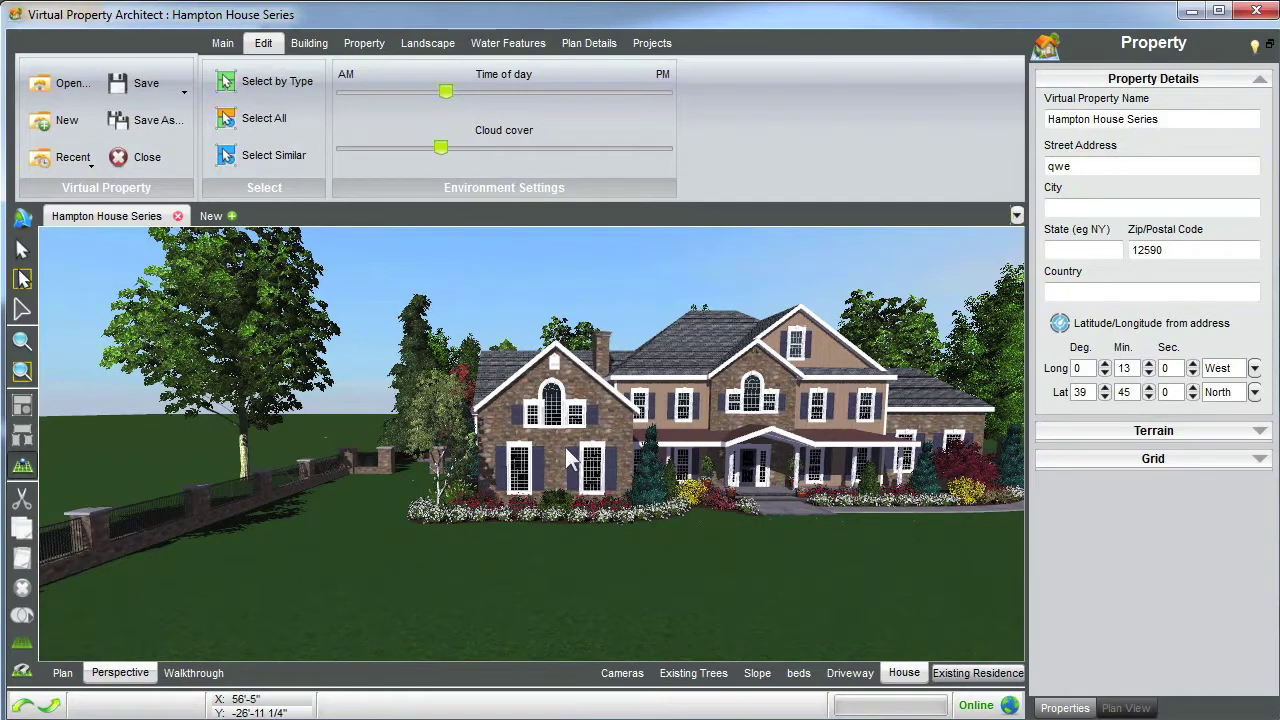
{"action": "scroll", "coordinate": [567, 440], "scroll_direction": "up", "scroll_amount": 3}
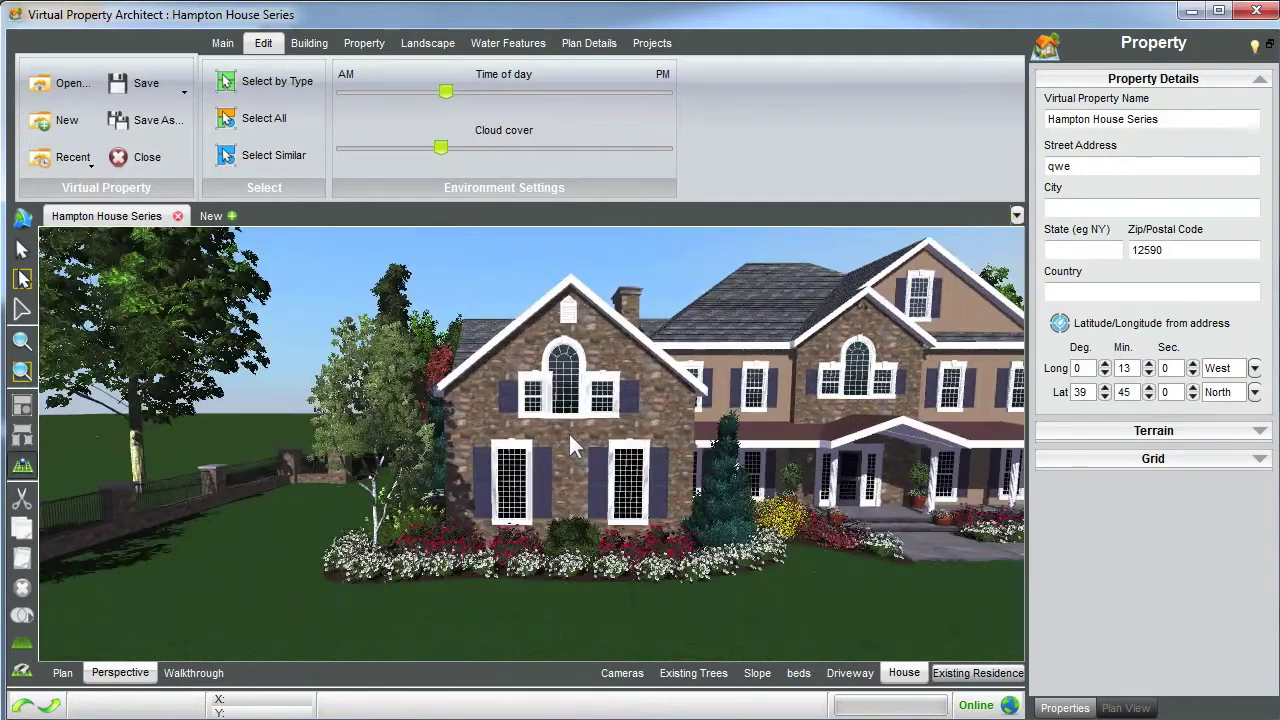
{"action": "left_click", "coordinate": [505, 488]}
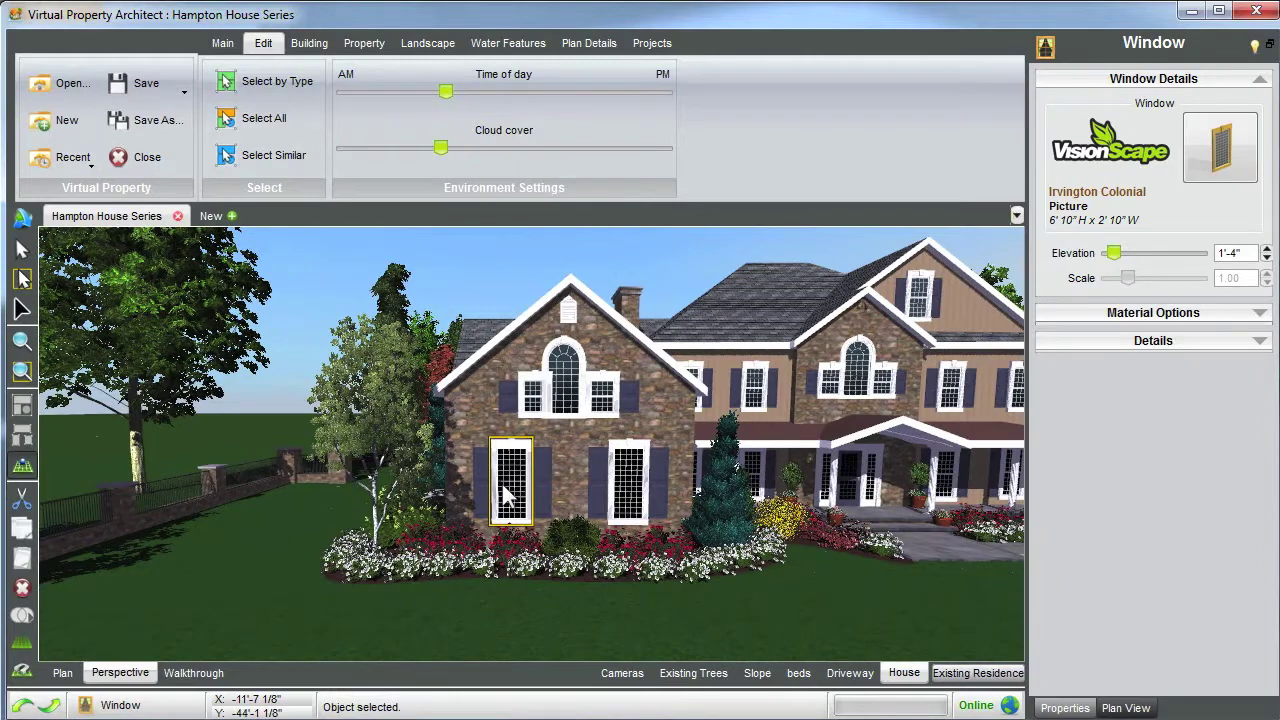
{"action": "left_click", "coordinate": [630, 468], "text": "shift"}
{"action": "left_click", "coordinate": [604, 396], "text": "shift"}
{"action": "left_click", "coordinate": [604, 396], "text": "shift"}
{"action": "left_click", "coordinate": [534, 396], "text": "shift"}
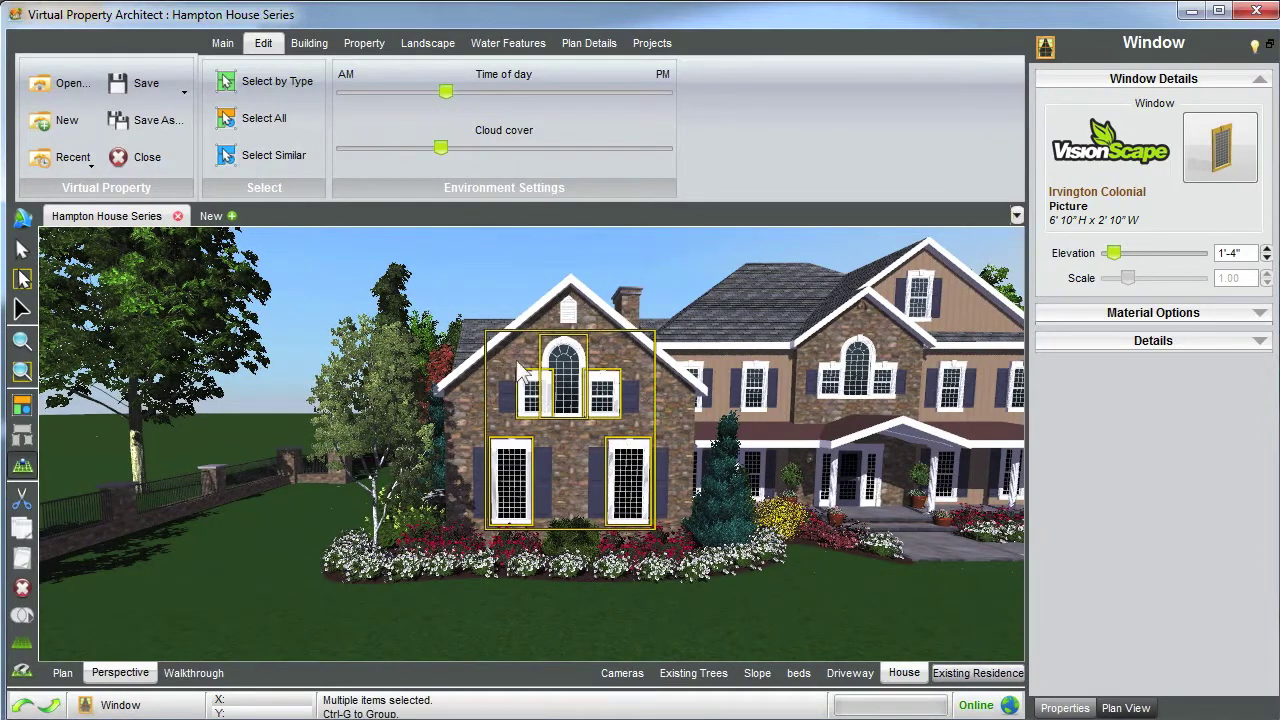
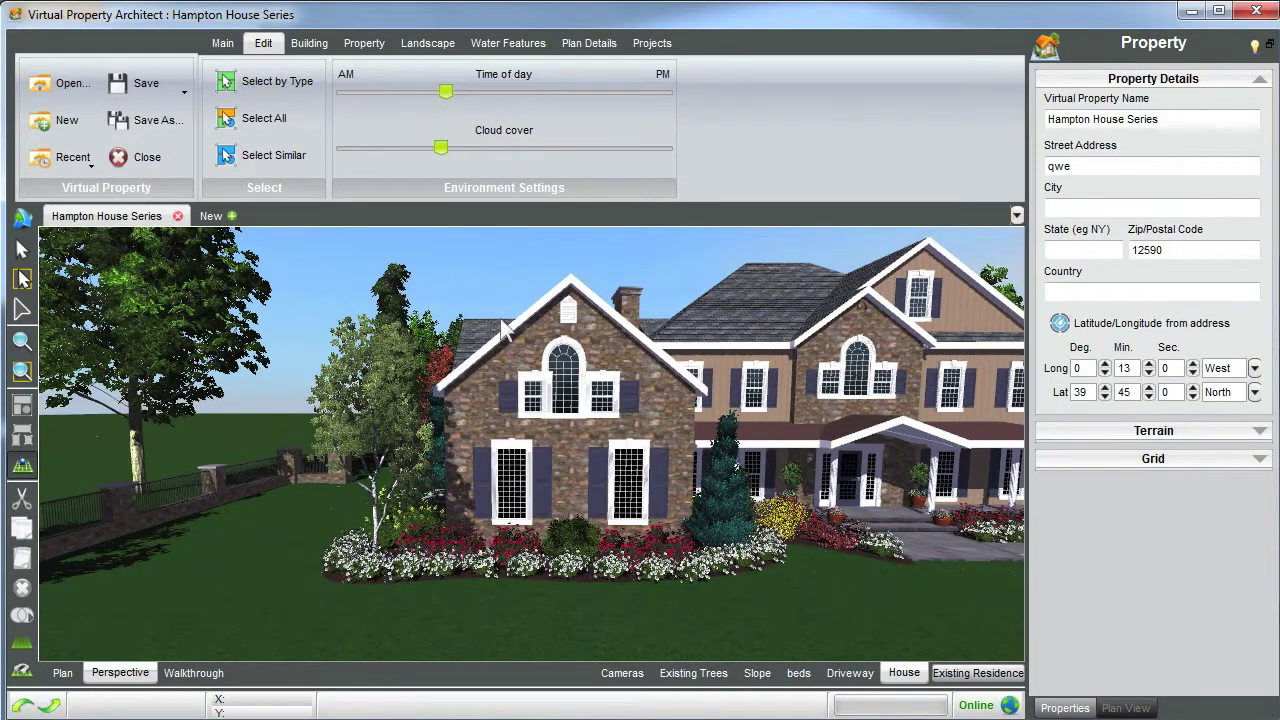
Select all objects on the property, and separately all objects of the ground-floor gable window's type, clearing the selection each time
{"action": "left_click", "coordinate": [533, 398]}
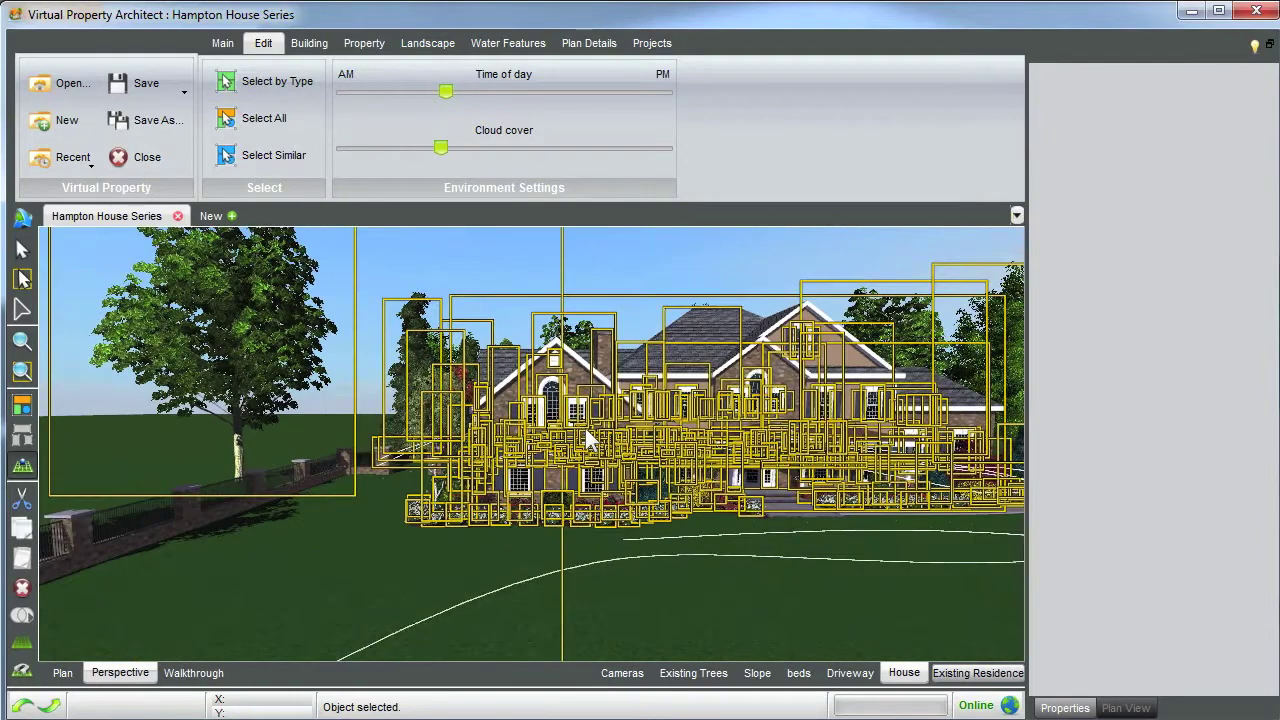
{"action": "left_click", "coordinate": [502, 292]}
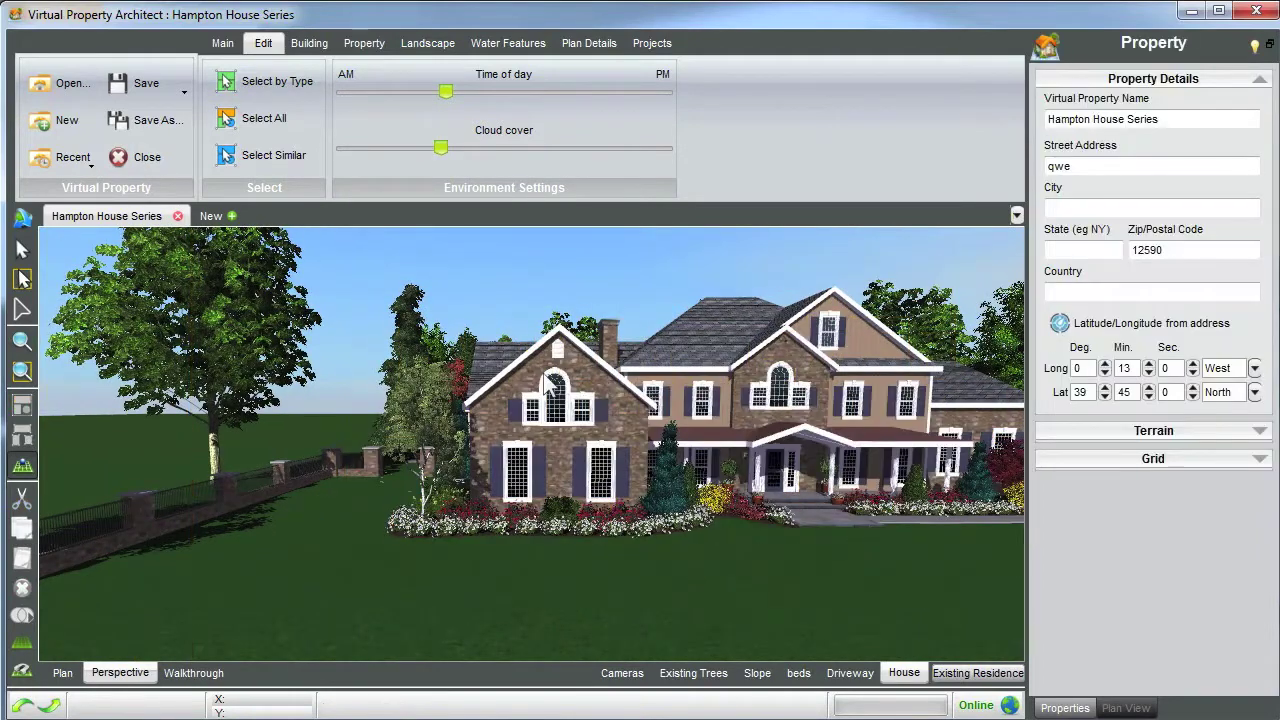
{"action": "left_click", "coordinate": [518, 481]}
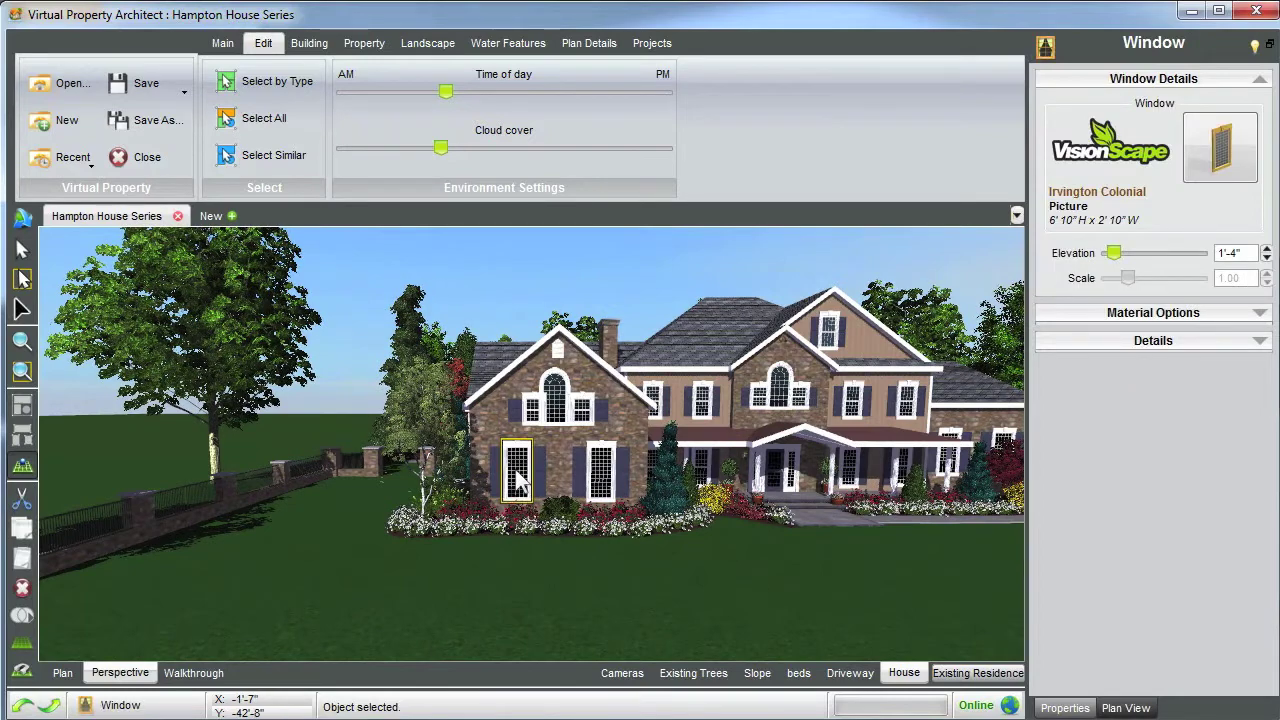
{"action": "key", "text": "ctrl+a"}
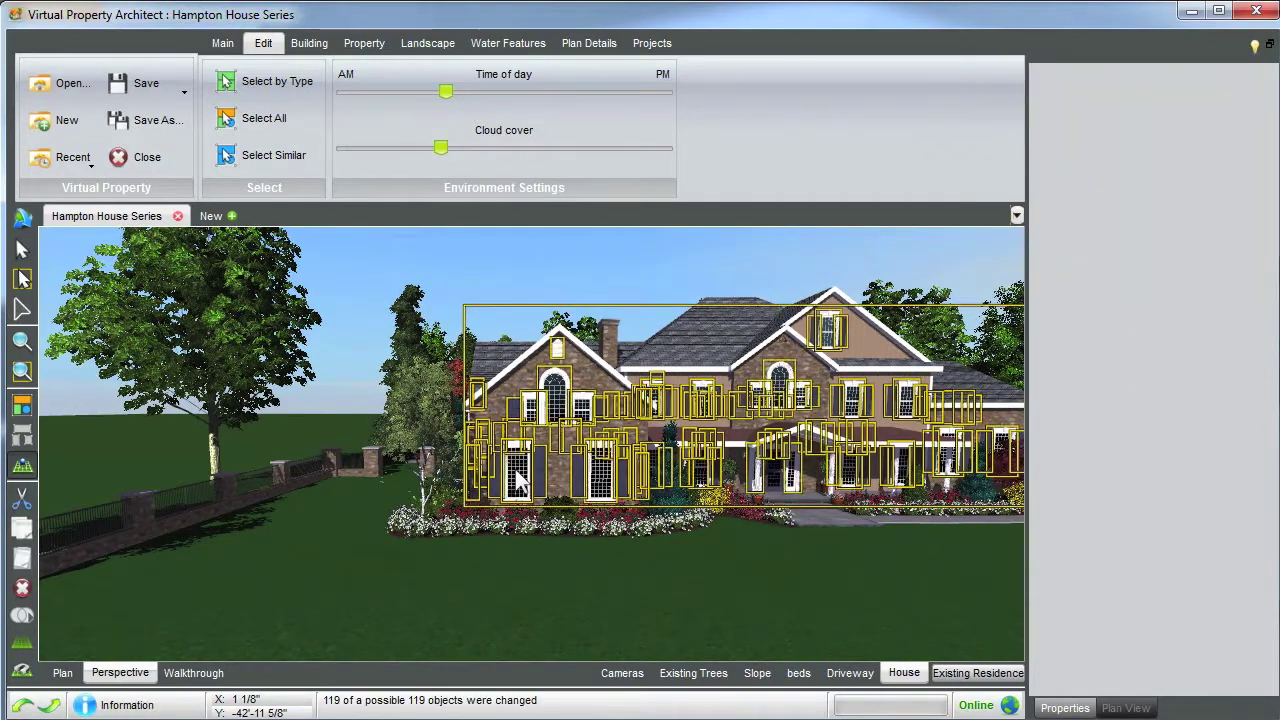
{"action": "left_click_drag", "start_coordinate": [706, 465], "coordinate": [602, 296]}
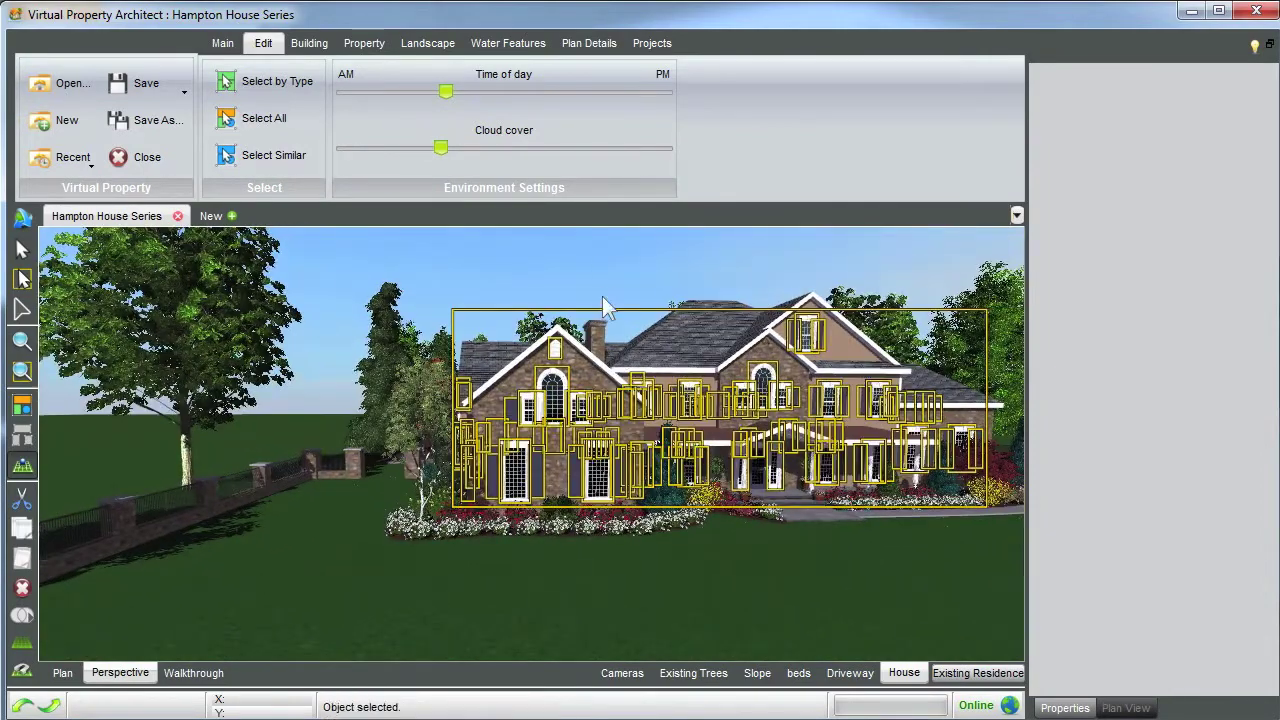
{"action": "left_click", "coordinate": [598, 263]}
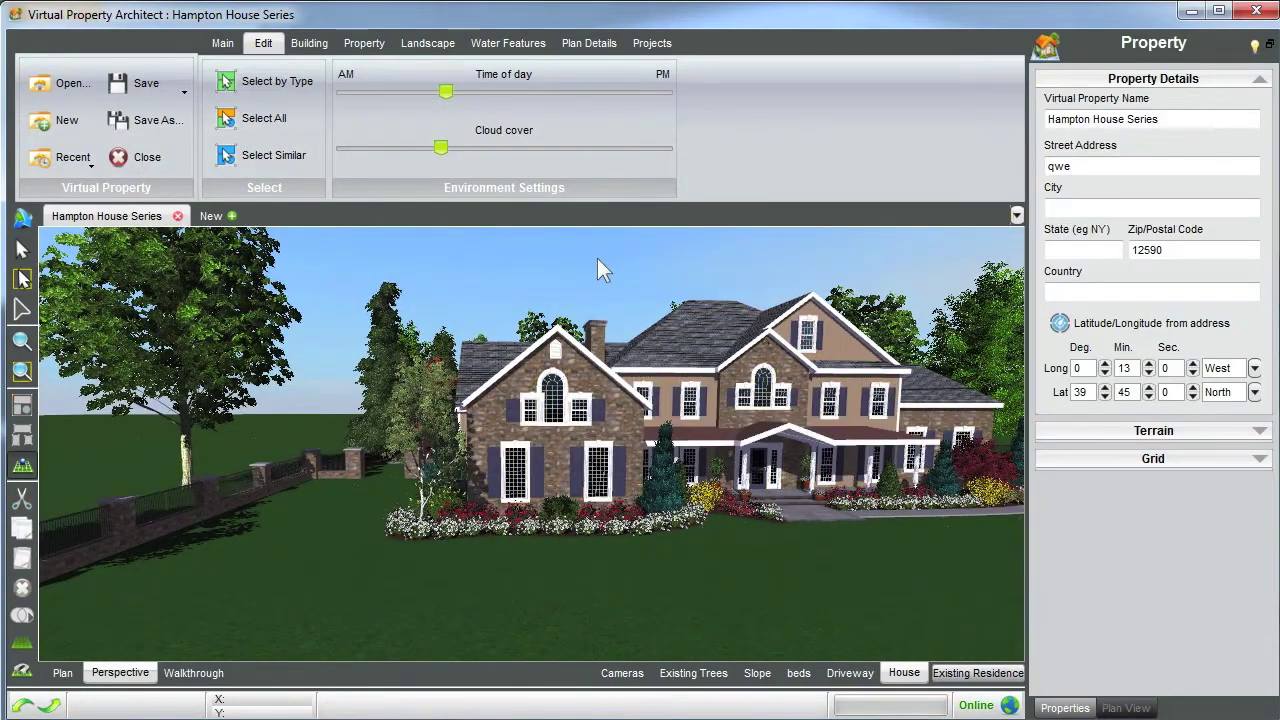
Select the stone gable's ground-floor window nearest the spruce and view it with the camera closer and farther away
{"action": "left_click", "coordinate": [600, 480]}
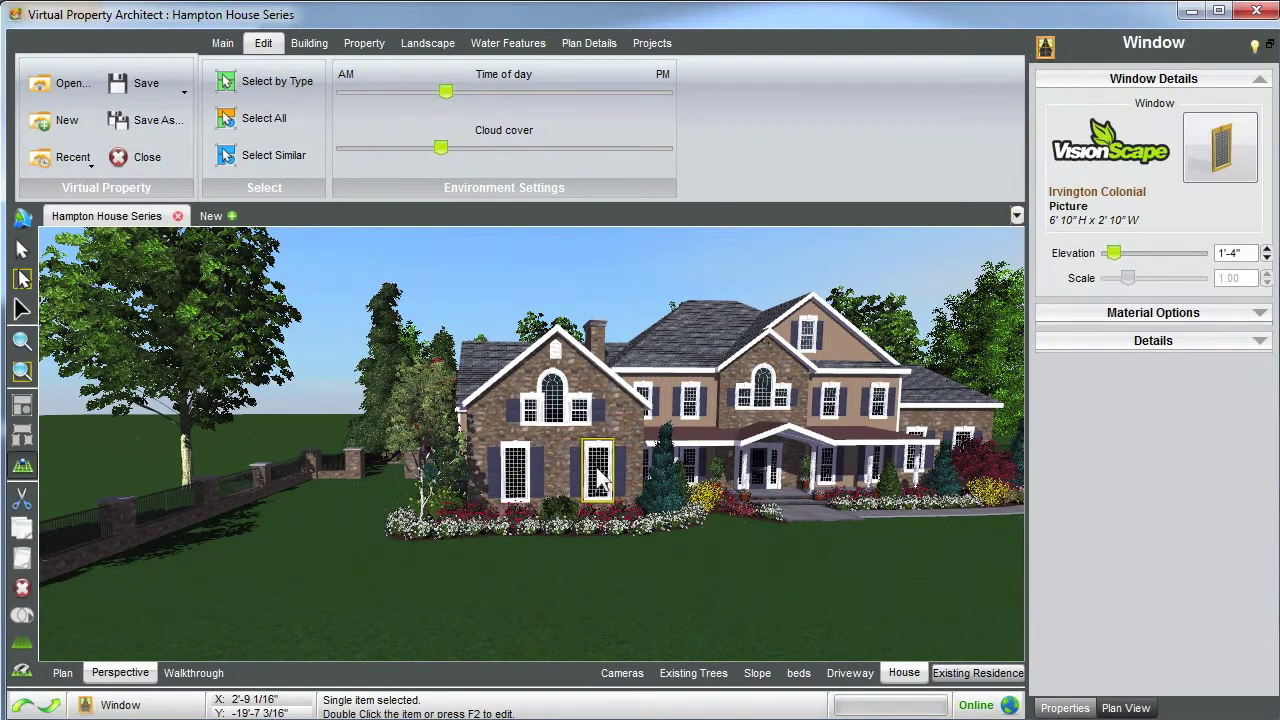
{"action": "double_click", "coordinate": [598, 482]}
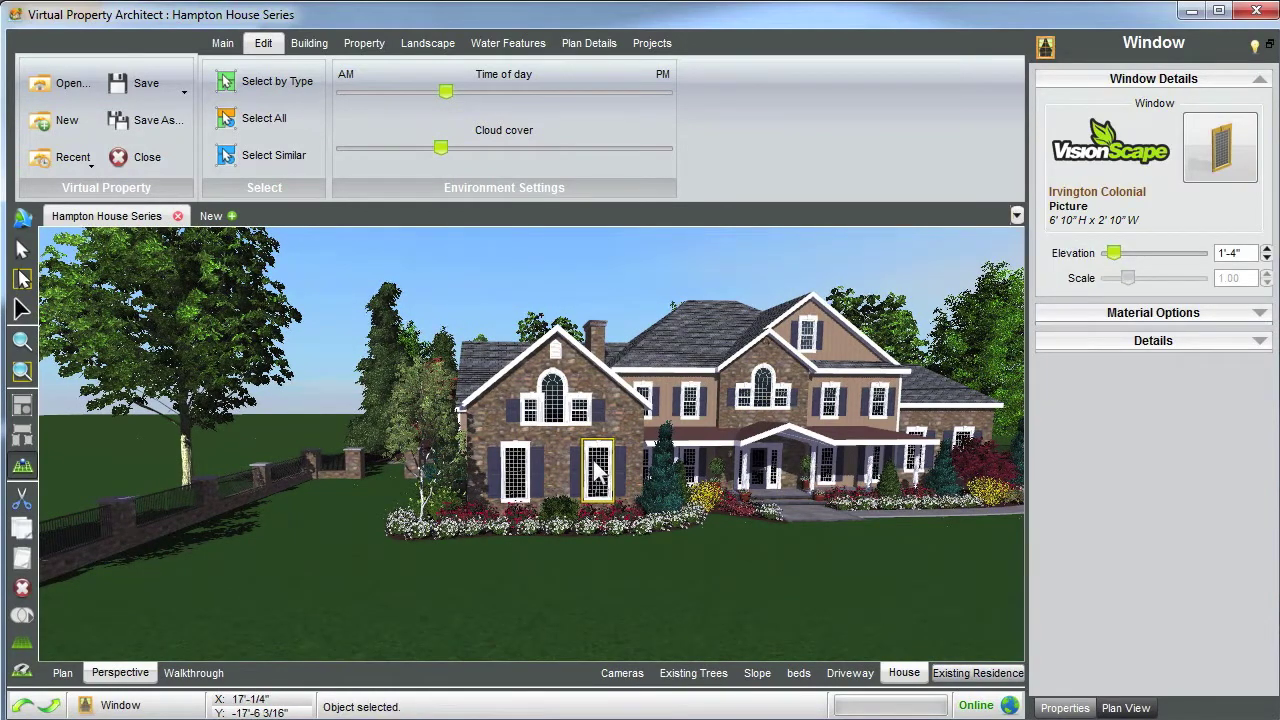
{"action": "scroll", "coordinate": [590, 453], "scroll_direction": "down", "scroll_amount": 5}
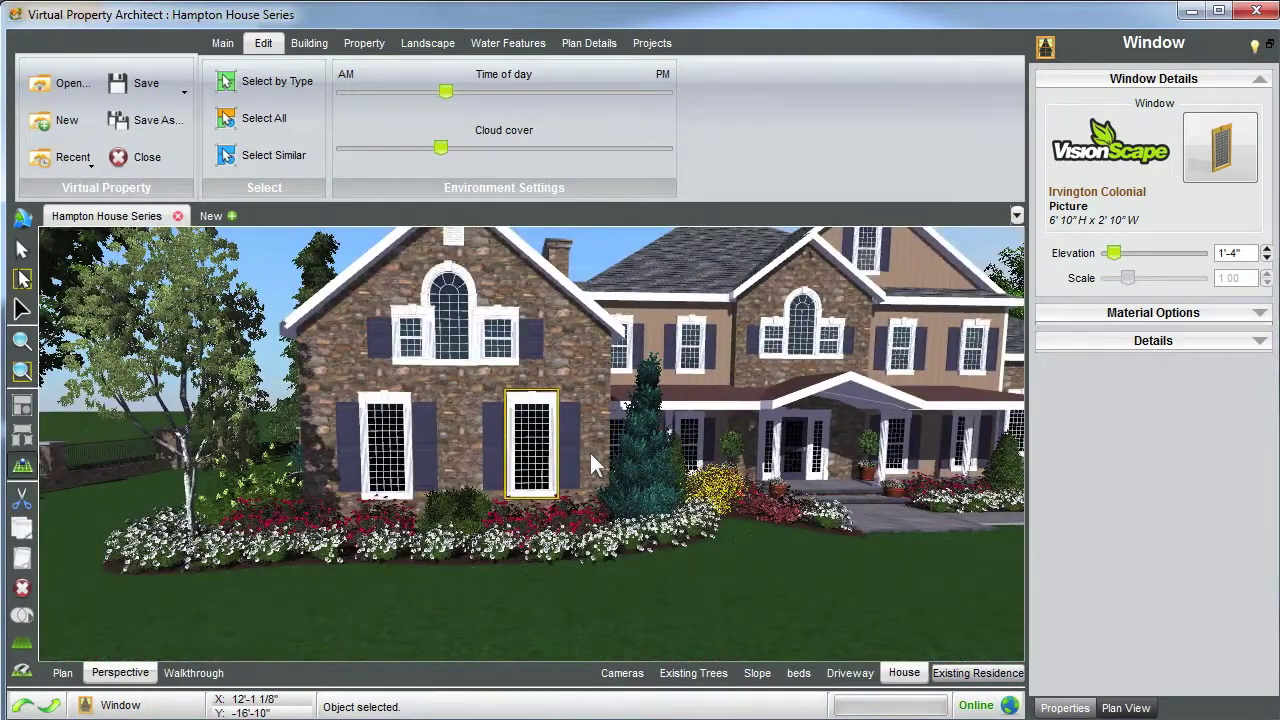
{"action": "left_click_drag", "start_coordinate": [522, 478], "coordinate": [475, 491]}
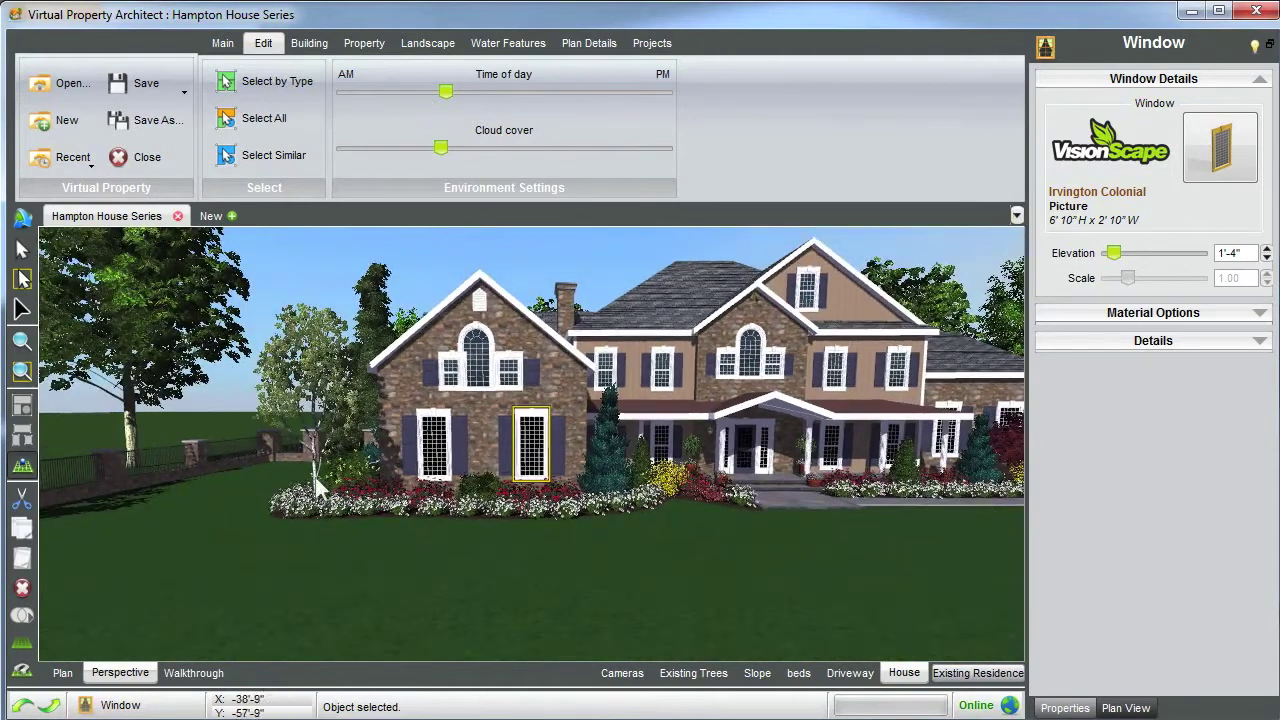
Try moving the Dwarf Alberta Spruce beside the stone gable onto the lawn before the porch, testing undo and redo before reverting the move
{"action": "left_click", "coordinate": [599, 450]}
{"action": "left_click_drag", "start_coordinate": [605, 455], "coordinate": [748, 496]}
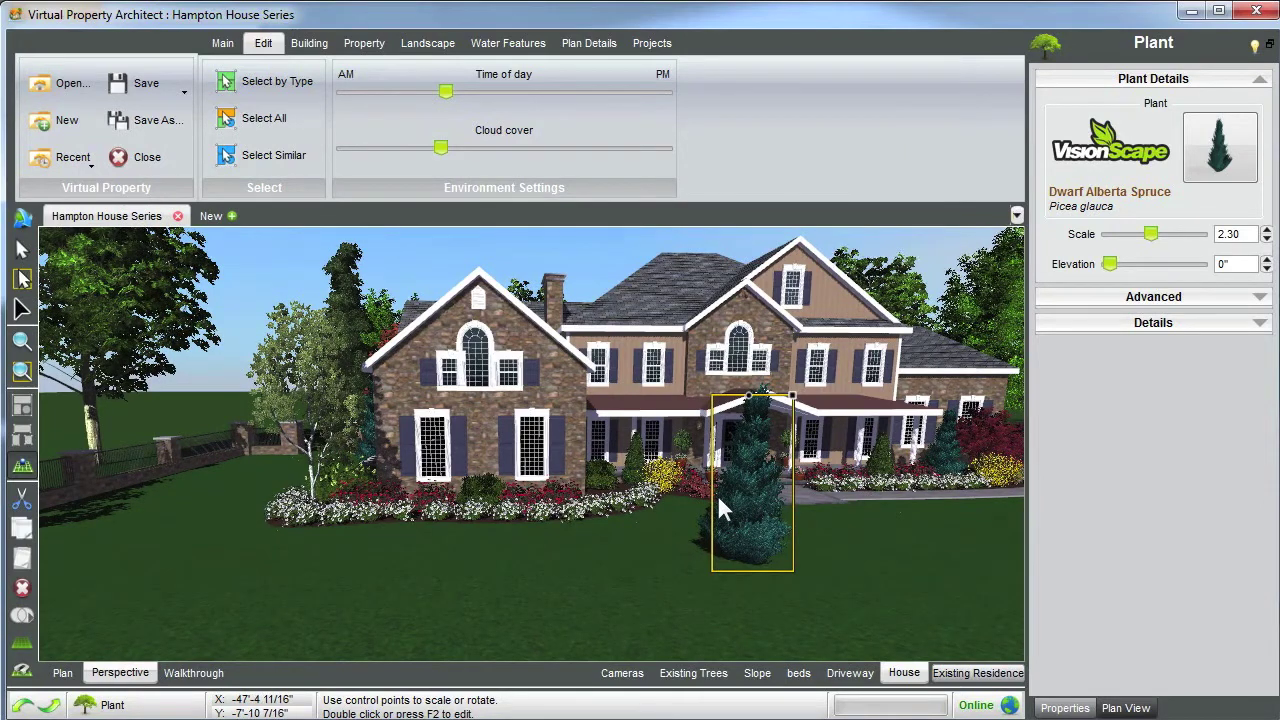
{"action": "key", "text": "ctrl+z"}
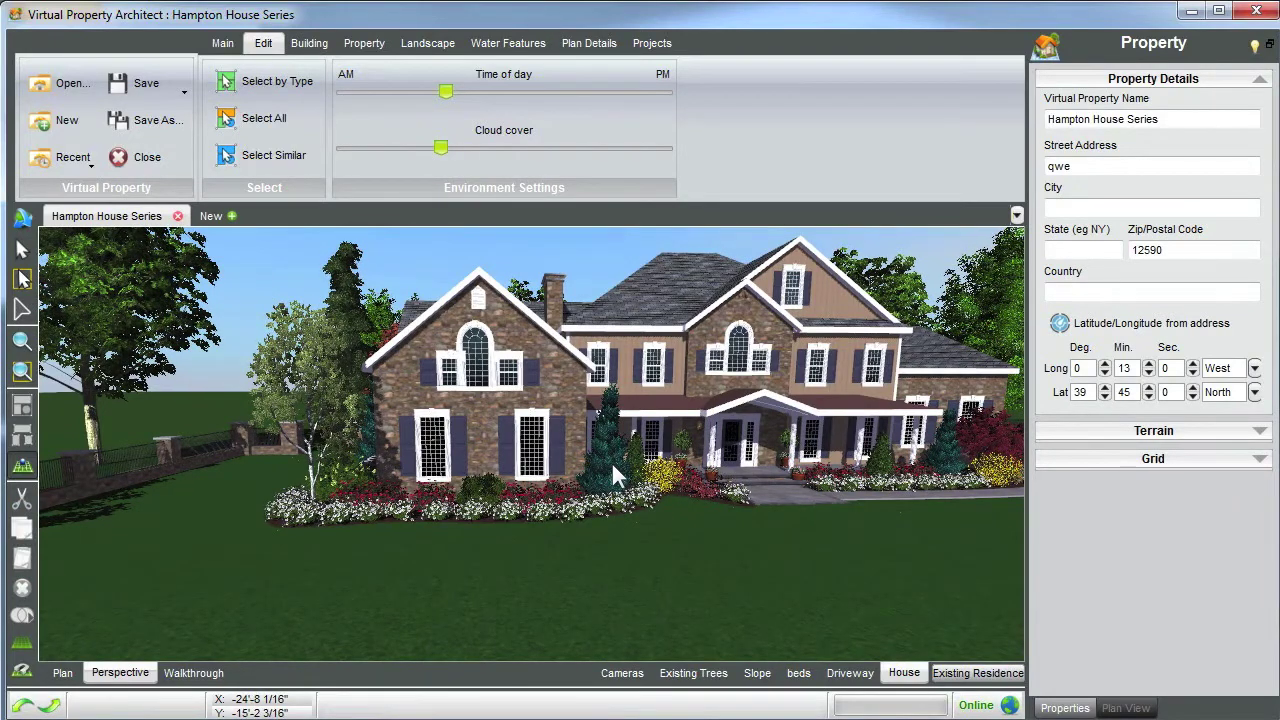
{"action": "key", "text": "ctrl+y"}
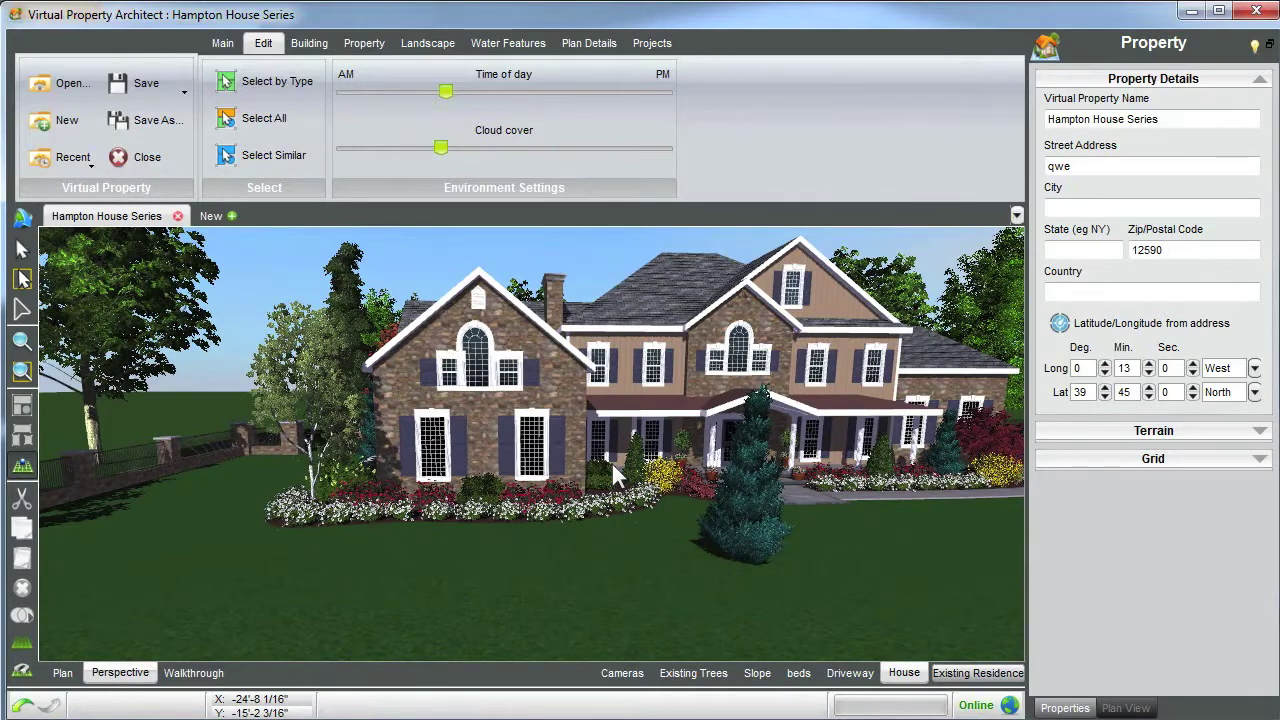
{"action": "key", "text": "ctrl+z"}
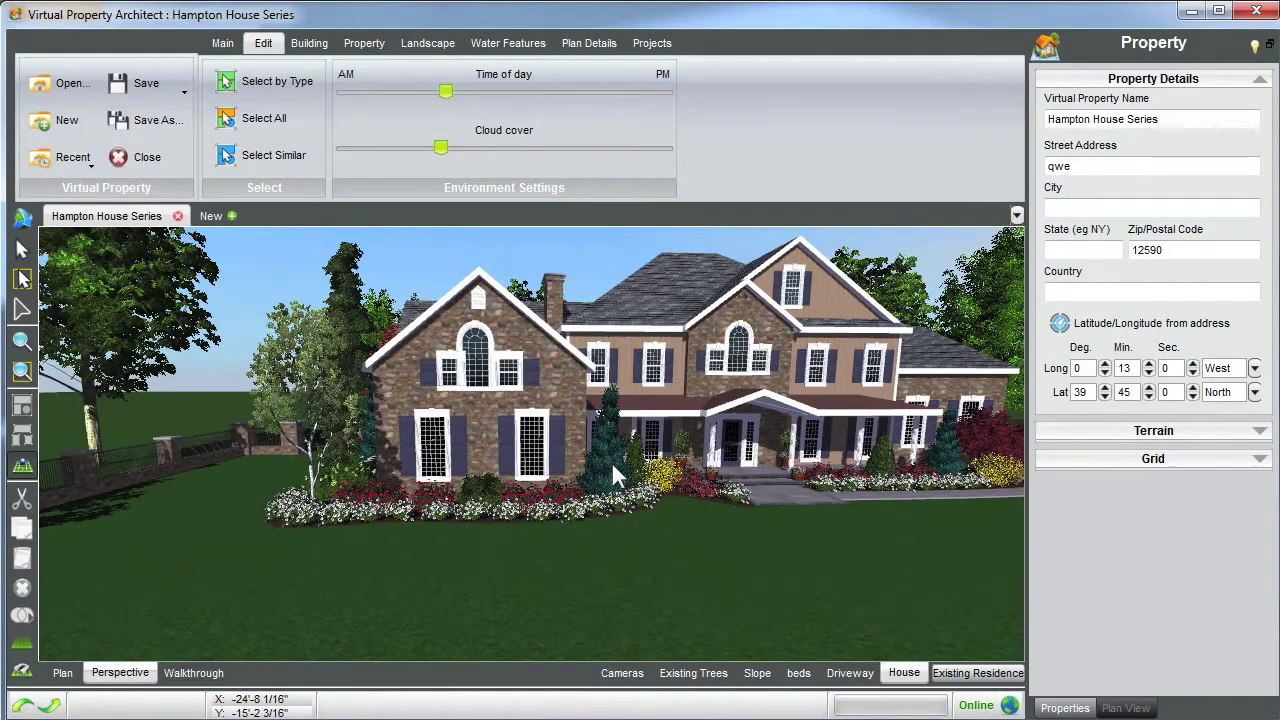
View the whole property in Plan view and return to the Perspective view
{"action": "scroll", "coordinate": [597, 439], "scroll_direction": "down", "scroll_amount": 3}
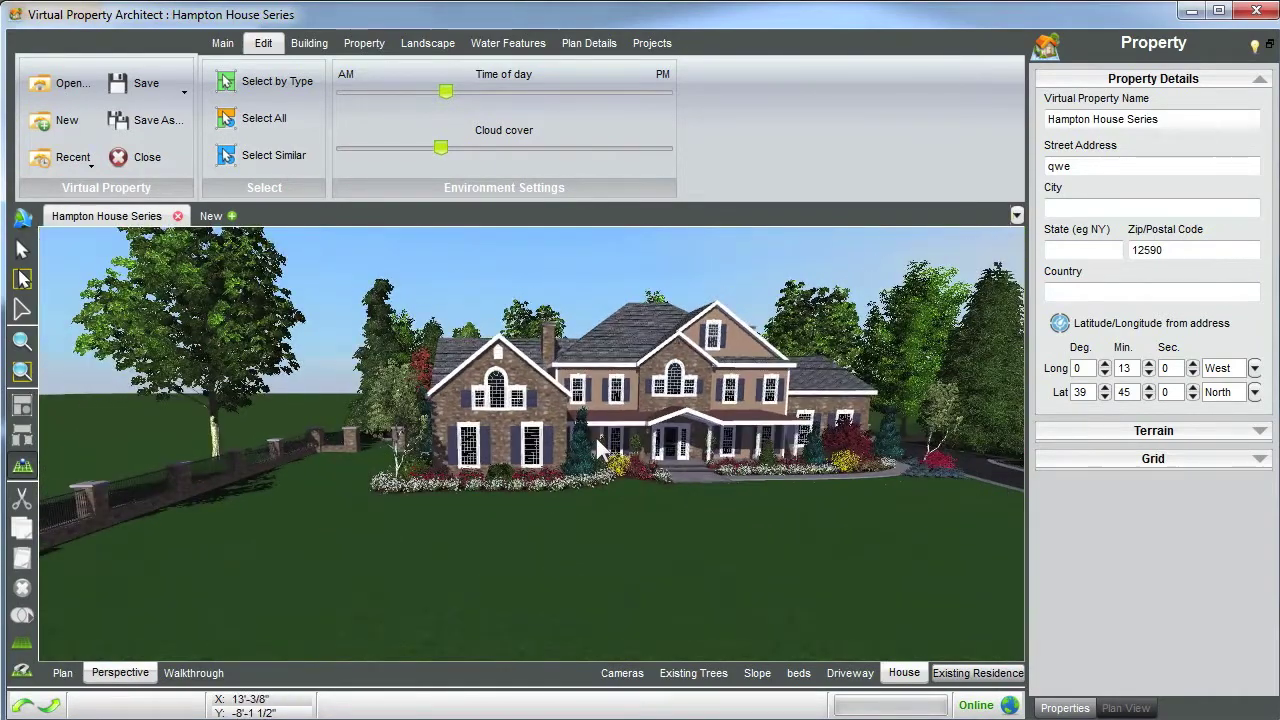
{"action": "left_click_drag", "start_coordinate": [595, 435], "coordinate": [582, 451]}
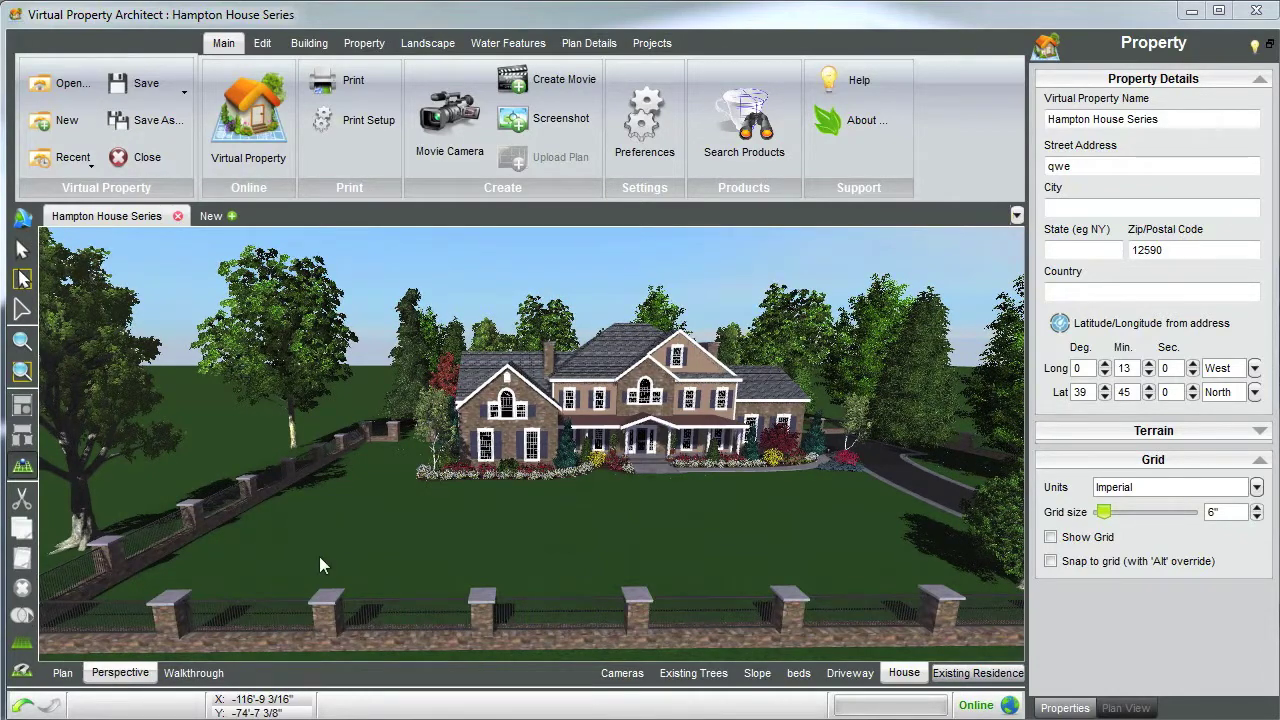
{"action": "left_click", "coordinate": [63, 674]}
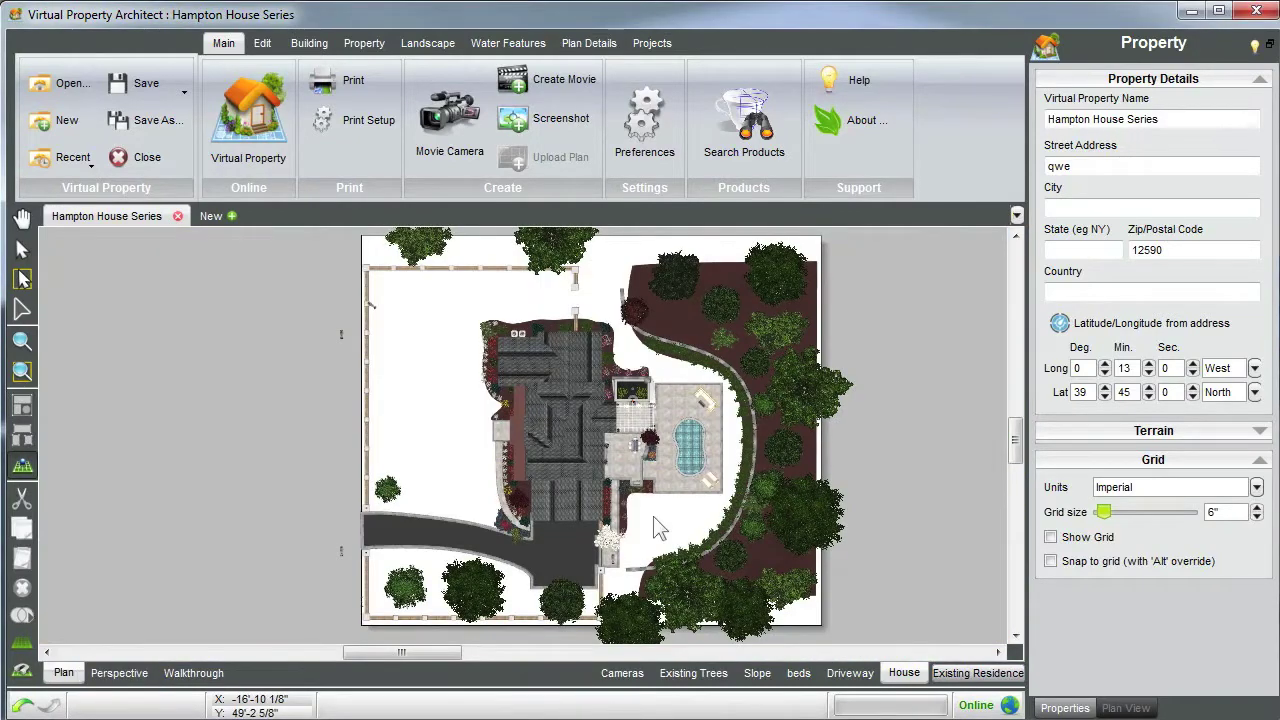
{"action": "left_click", "coordinate": [120, 676]}
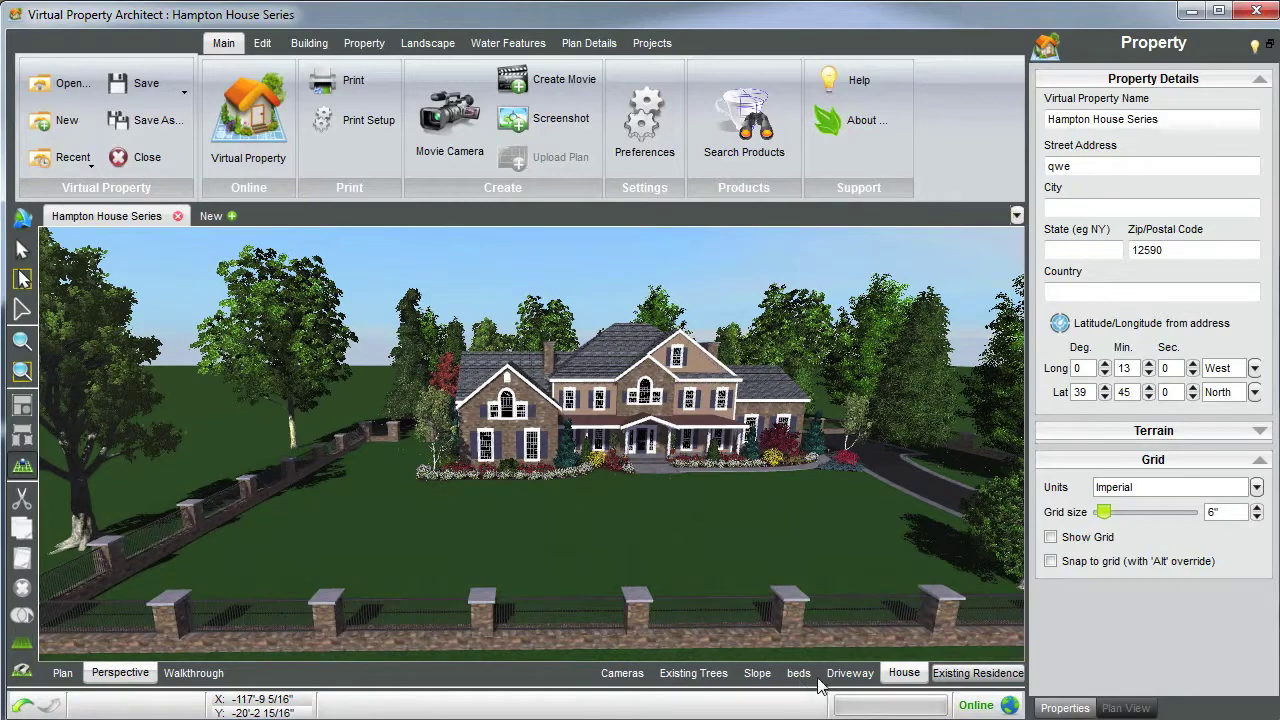
Hide the House layer to view the property without the building, and show the layer again
{"action": "right_click", "coordinate": [898, 676]}
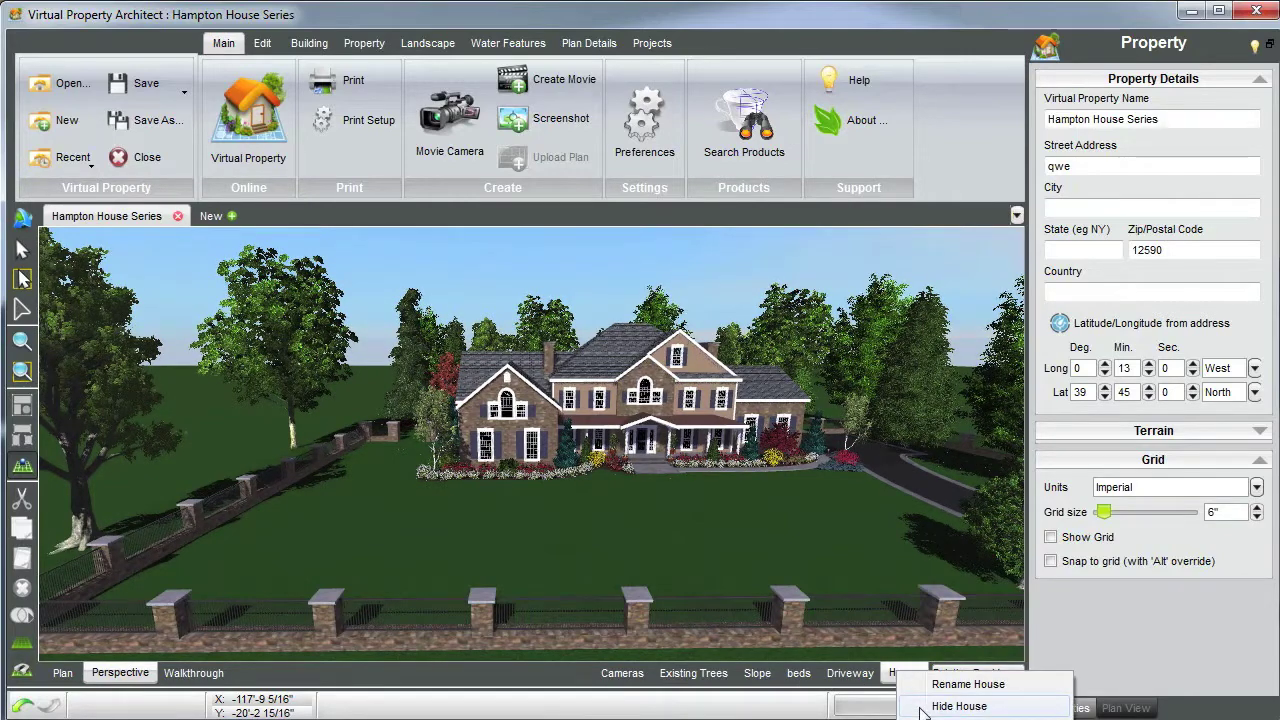
{"action": "left_click", "coordinate": [958, 706]}
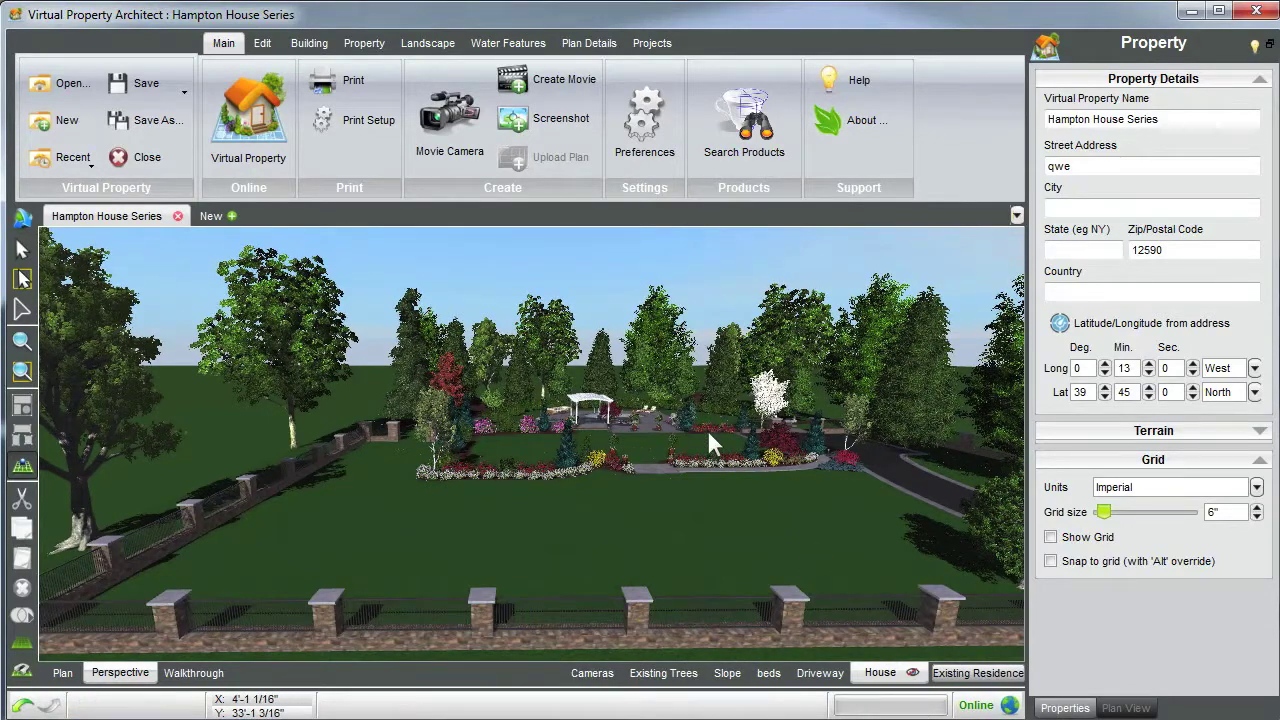
{"action": "right_click", "coordinate": [884, 678]}
{"action": "left_click", "coordinate": [950, 708]}
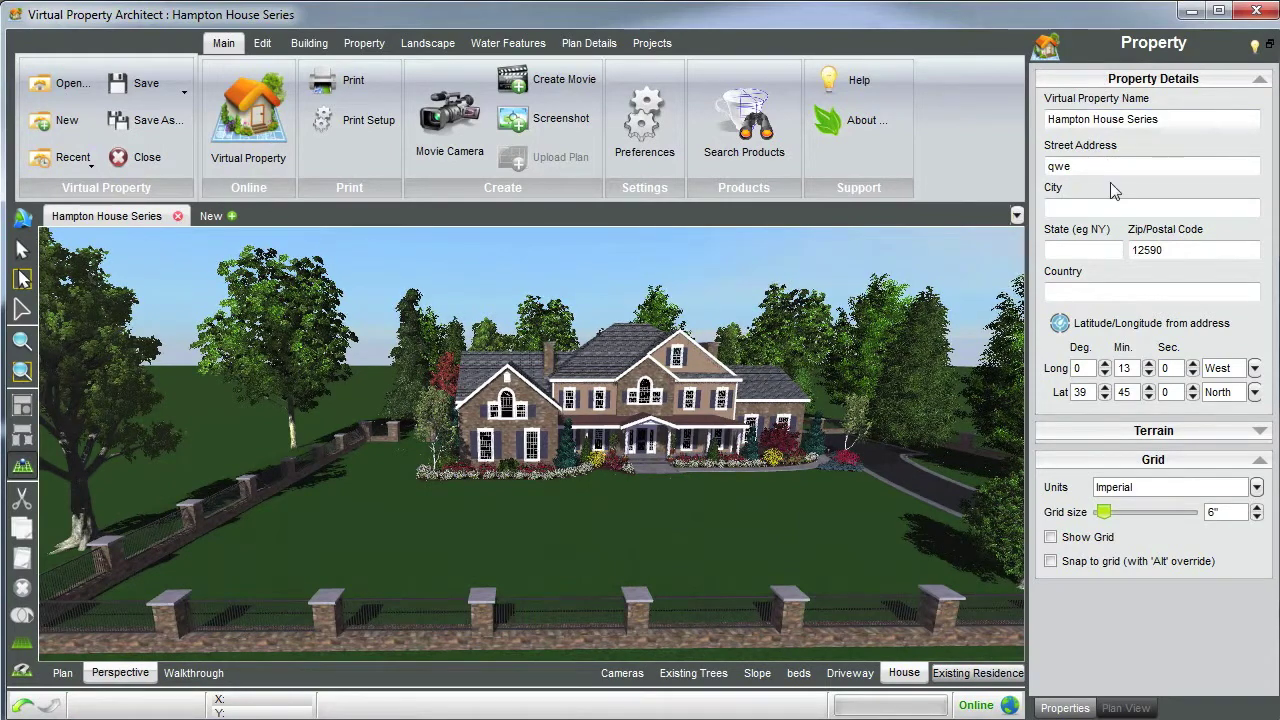
Expand the property's Terrain settings to view the texture and lot size, and reopen its Grid settings
{"action": "left_click", "coordinate": [1082, 430]}
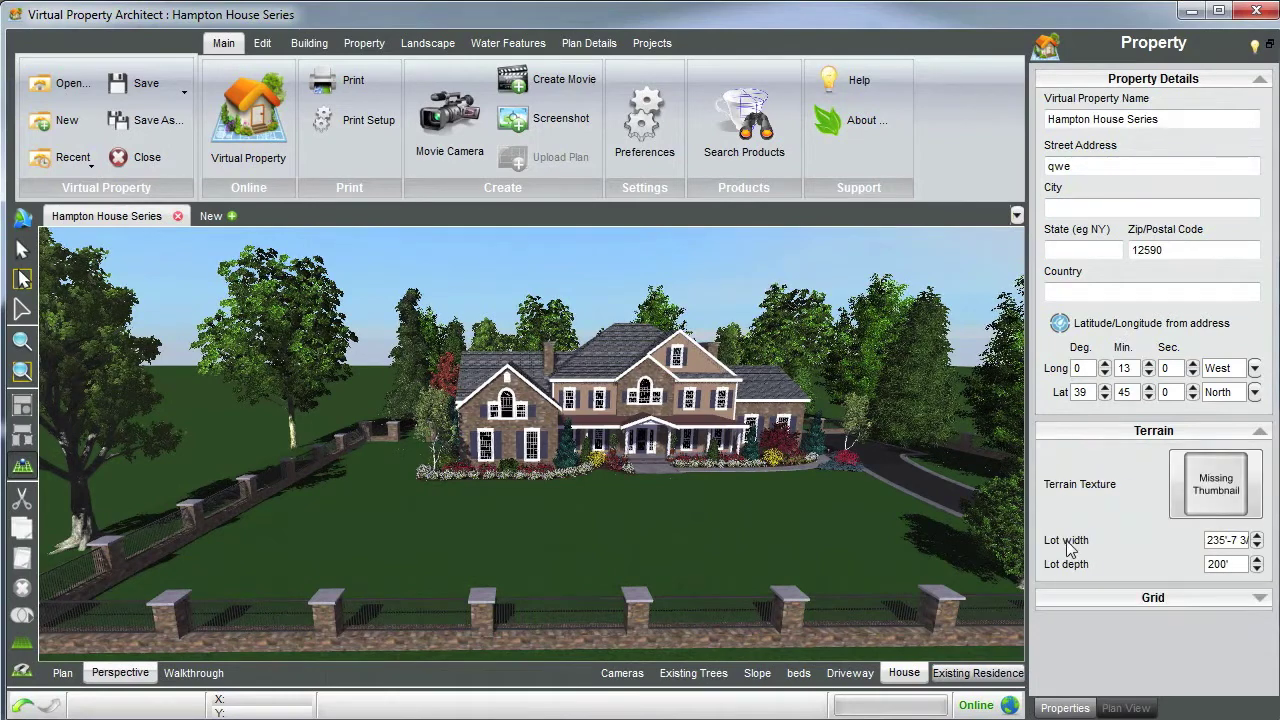
{"action": "left_click", "coordinate": [1100, 597]}
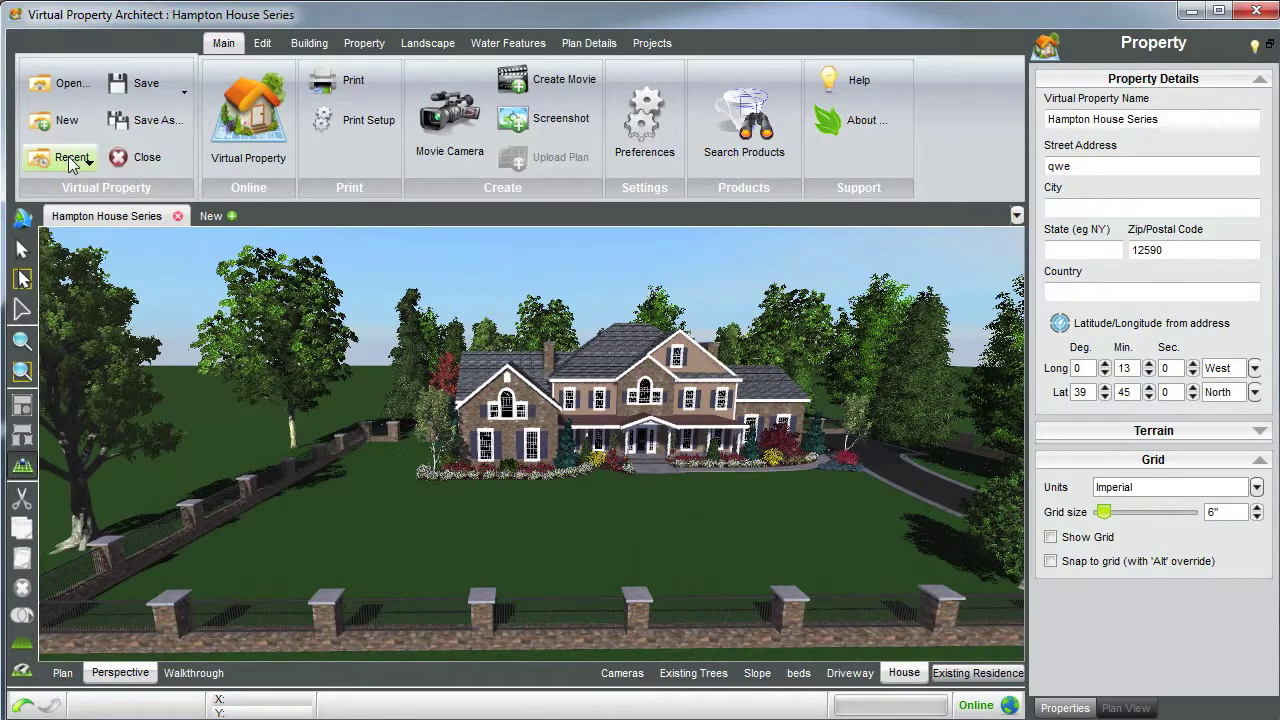
{"action": "left_click_drag", "start_coordinate": [476, 304], "coordinate": [331, 218]}
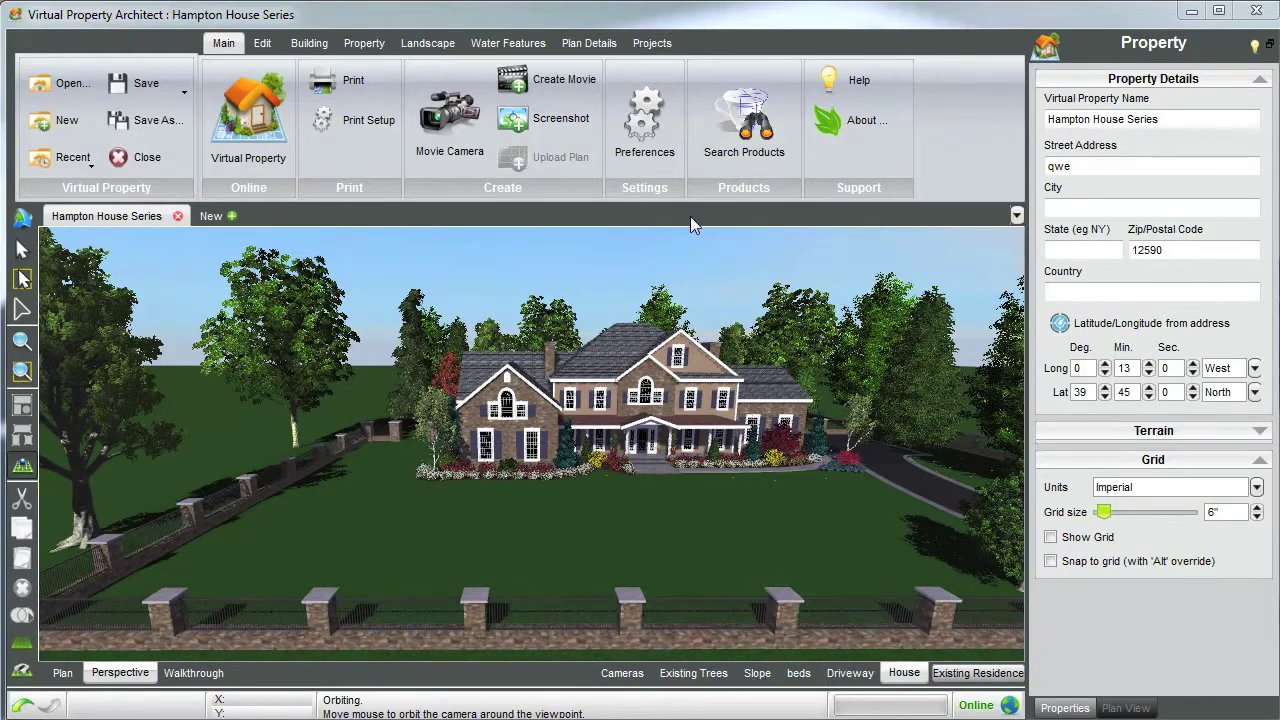
Open the display preferences beside the house view and set the overall quality setting to High quality graphics
{"action": "left_click", "coordinate": [665, 150]}
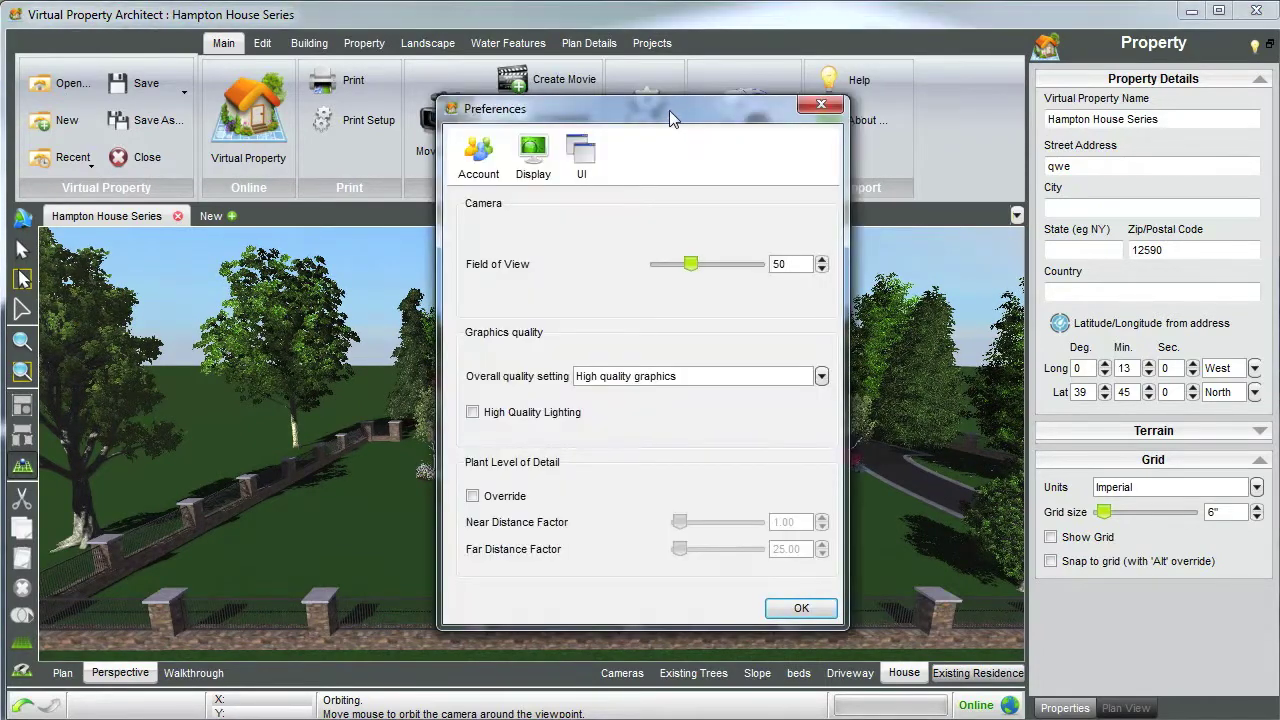
{"action": "left_click_drag", "start_coordinate": [669, 108], "coordinate": [266, 108]}
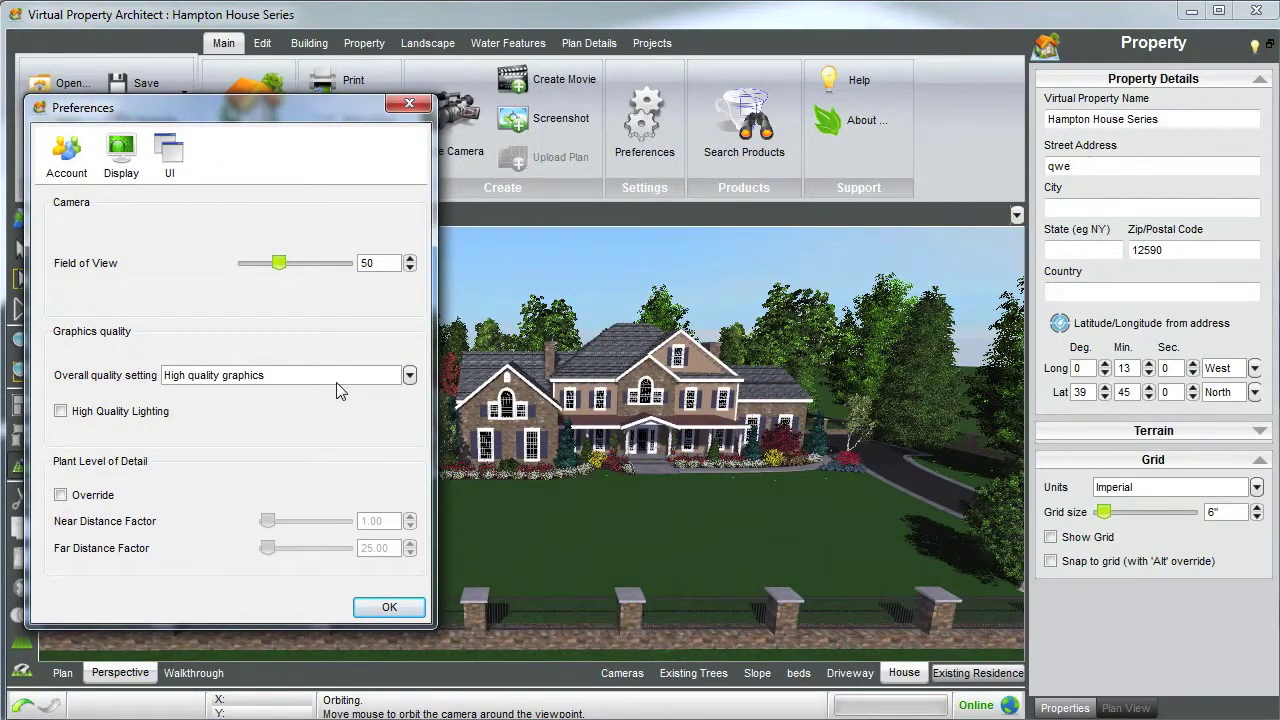
{"action": "left_click", "coordinate": [409, 375]}
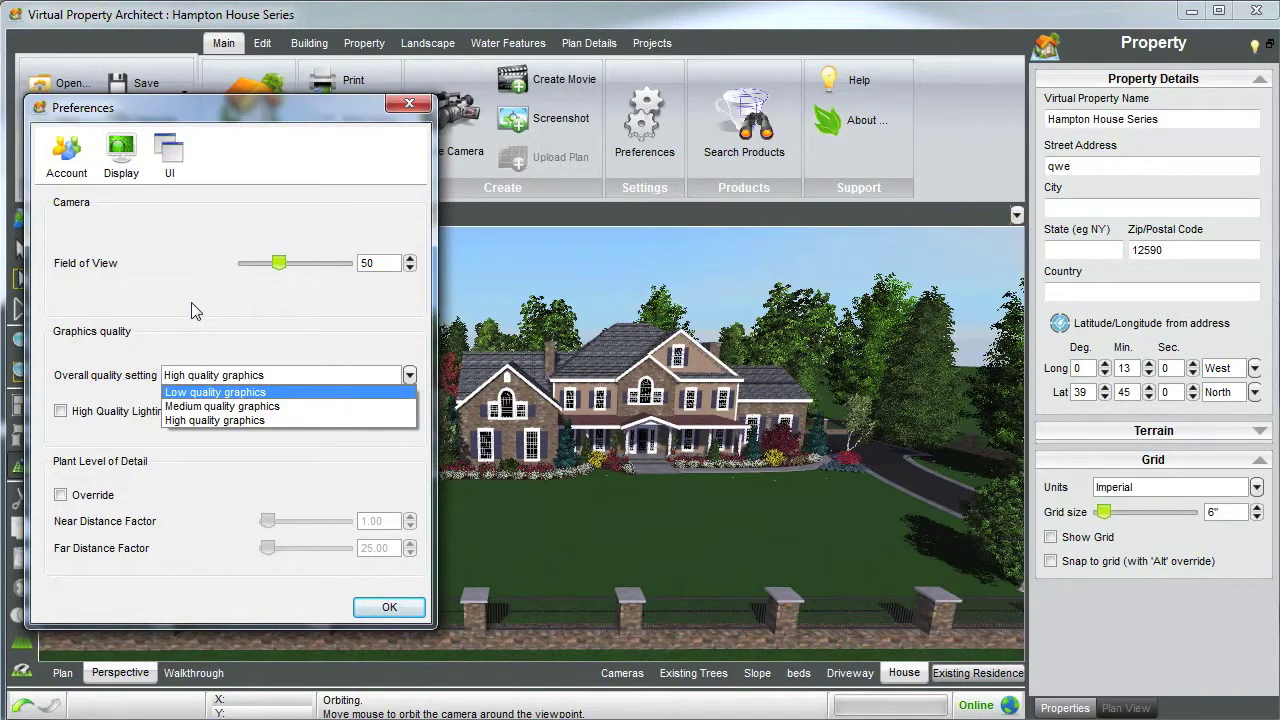
{"action": "left_click", "coordinate": [200, 420]}
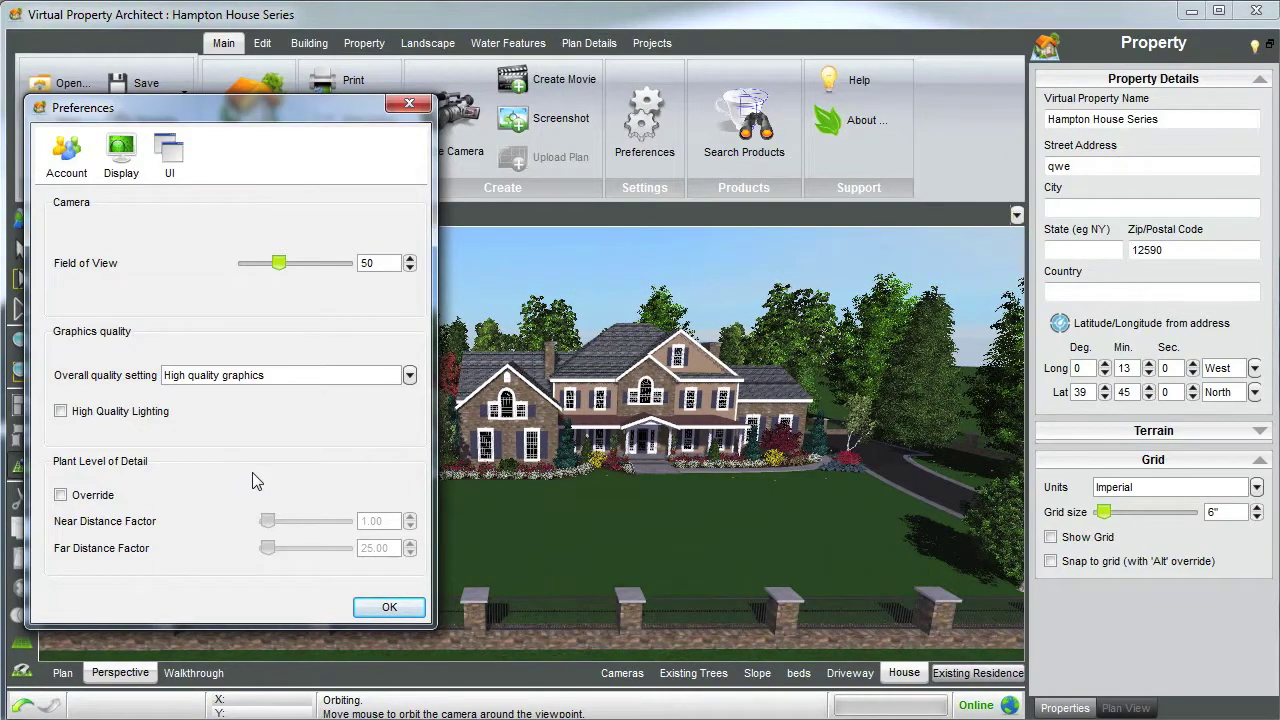
Turn the plant level of detail override on and off again, and close the preferences
{"action": "left_click", "coordinate": [62, 496]}
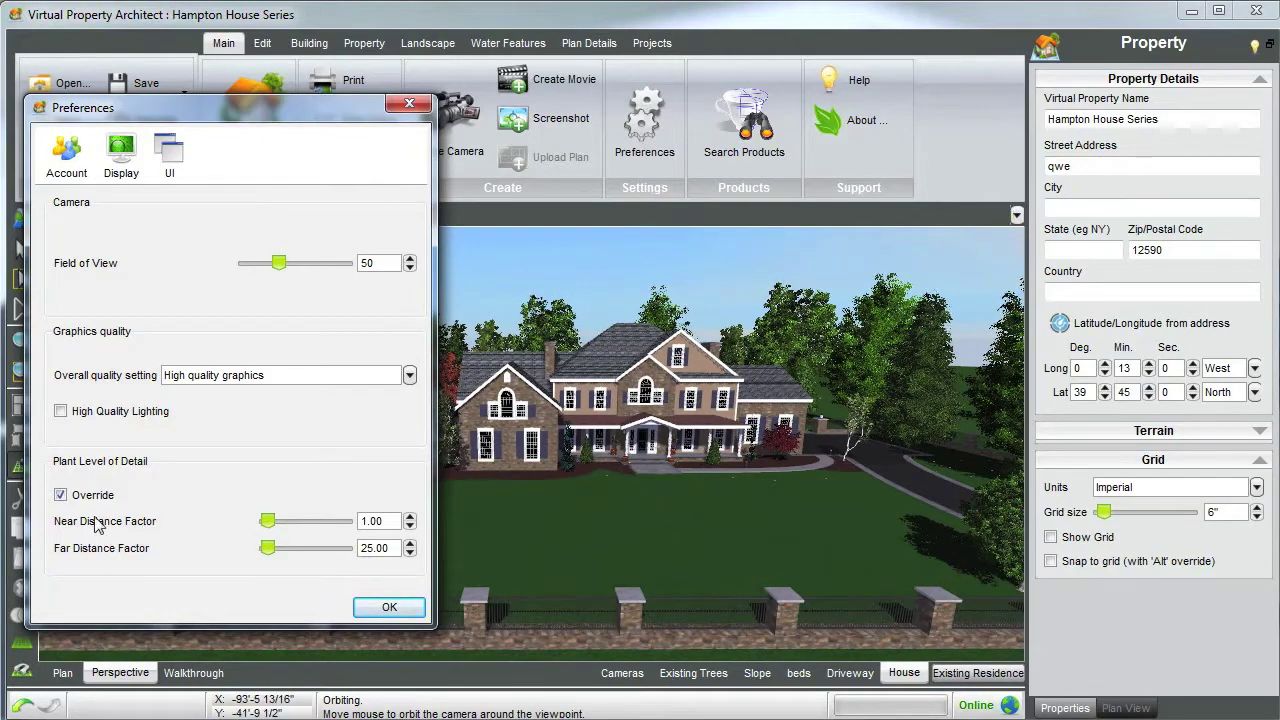
{"action": "left_click", "coordinate": [59, 496]}
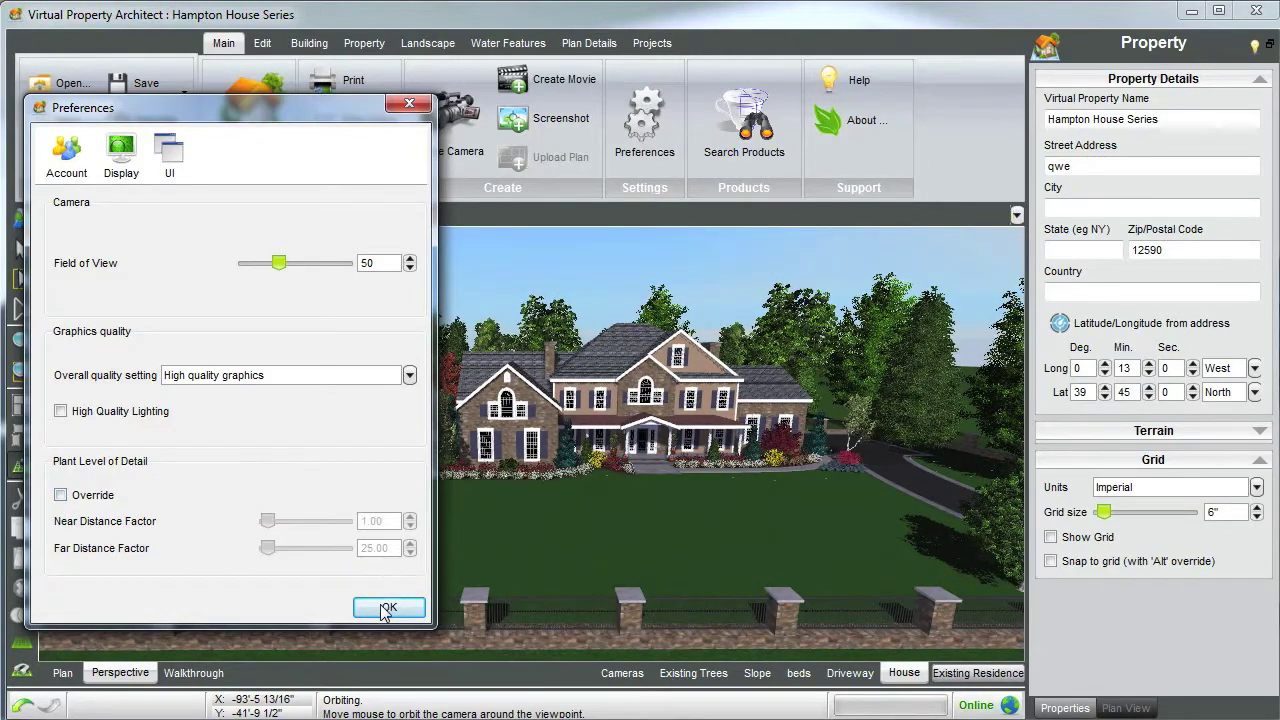
{"action": "left_click", "coordinate": [386, 609]}
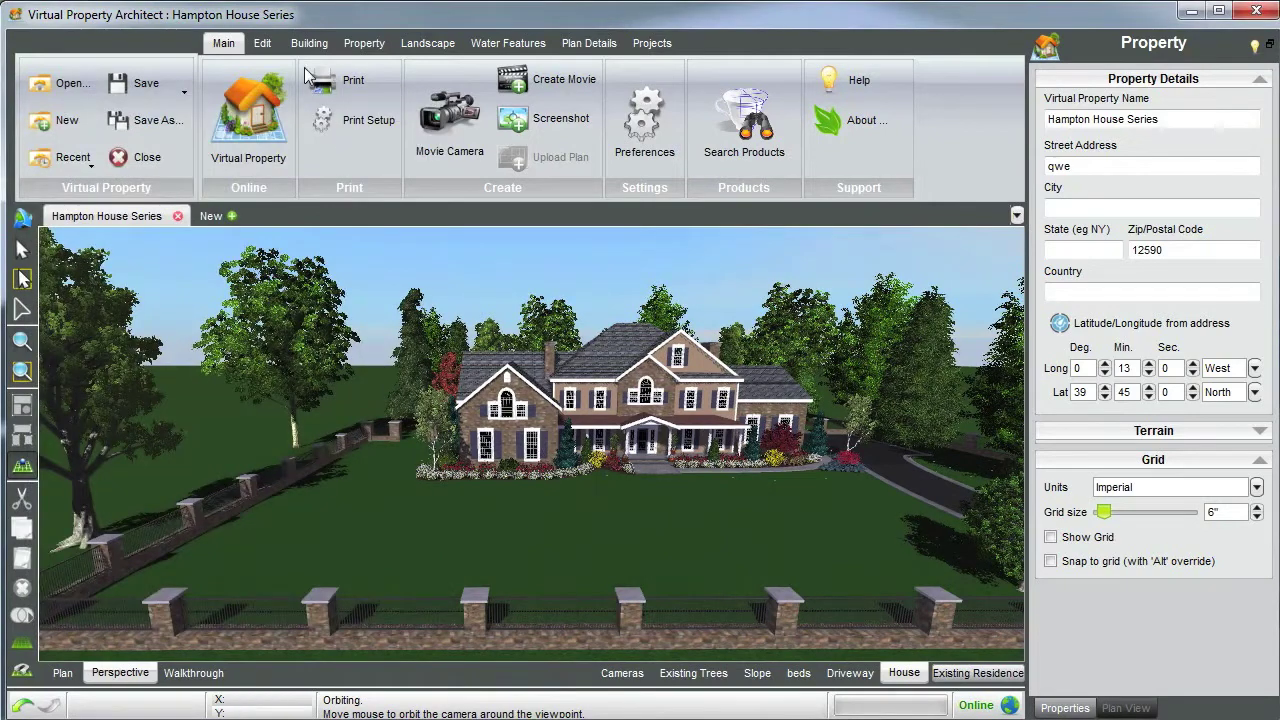
Shift the property's time of day slightly later in the environment settings
{"action": "left_click", "coordinate": [263, 43]}
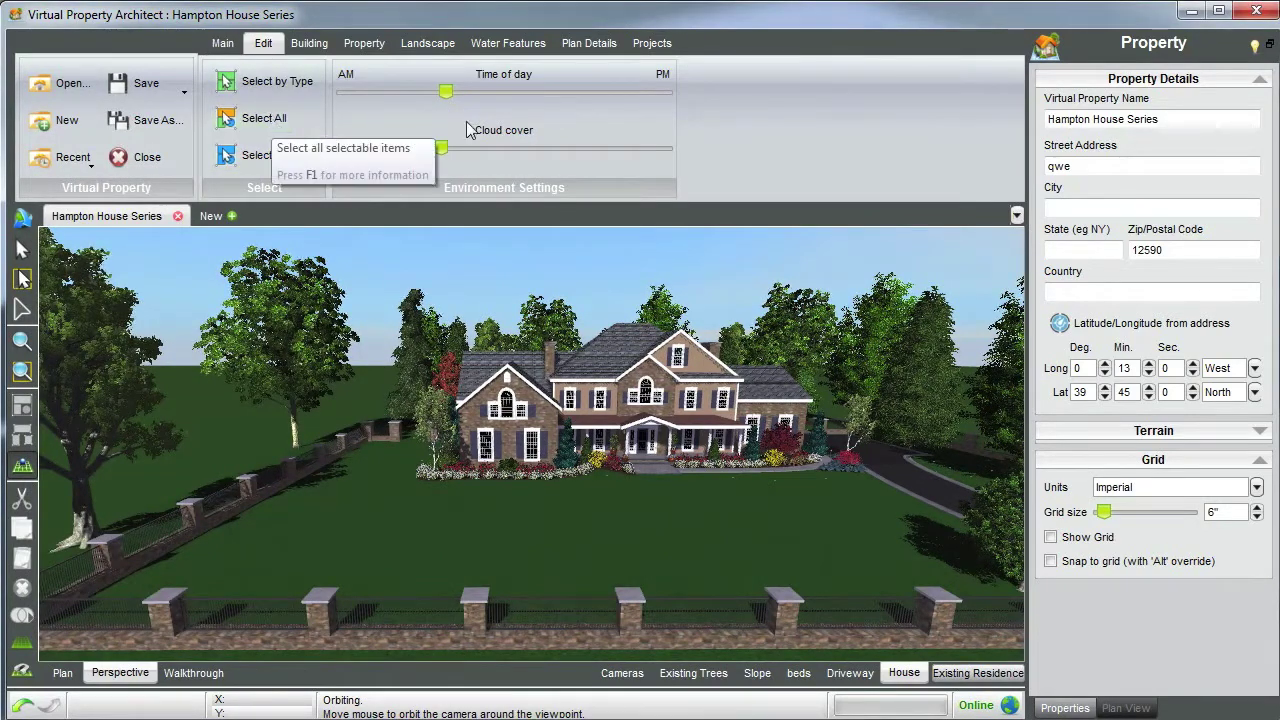
{"action": "mouse_move", "coordinate": [449, 92]}
{"action": "left_mouse_down"}
{"action": "mouse_move", "coordinate": [620, 92]}
{"action": "mouse_move", "coordinate": [460, 99]}
{"action": "left_mouse_up"}
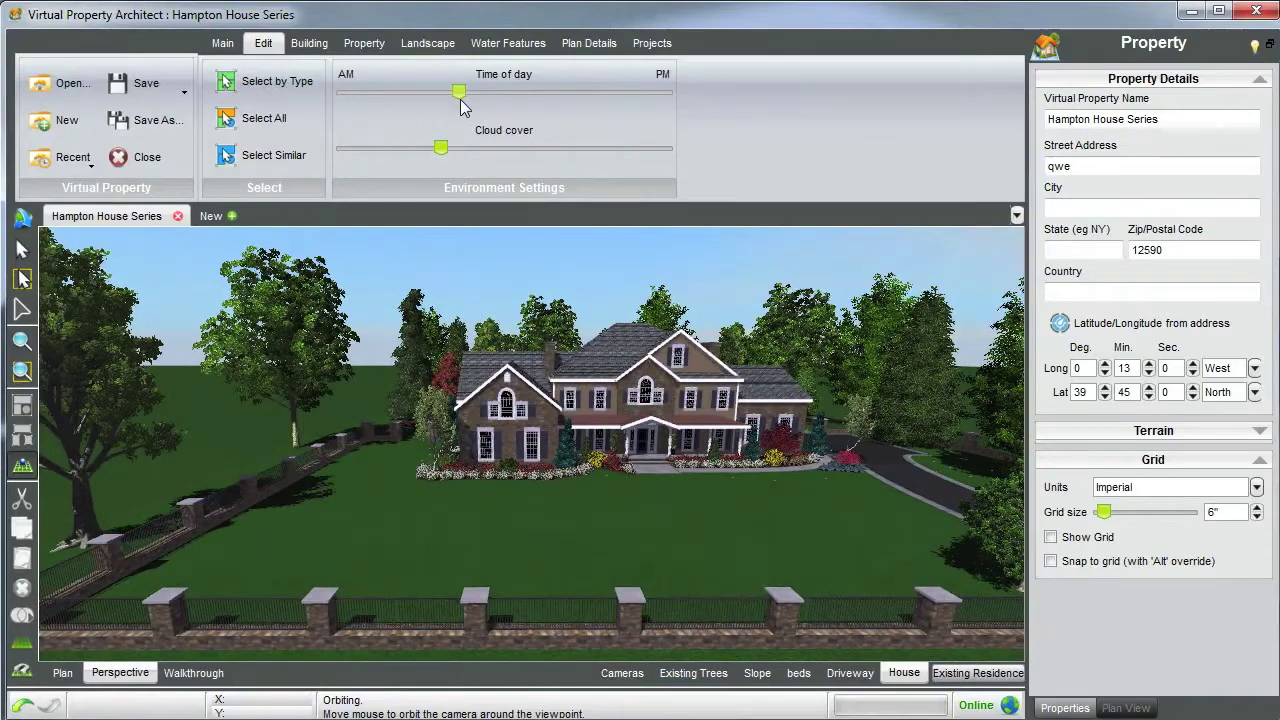
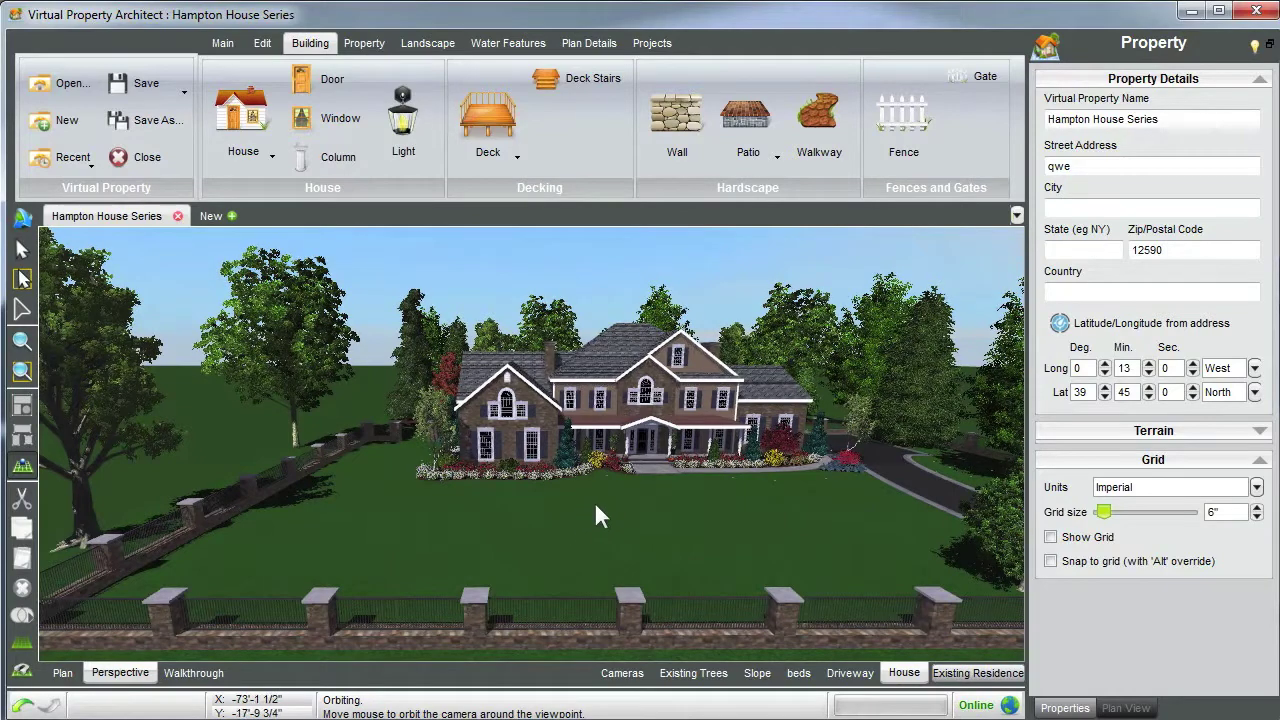
Show the grid on the property in Plan view and set the grid size to 1'
{"action": "left_click", "coordinate": [22, 646]}
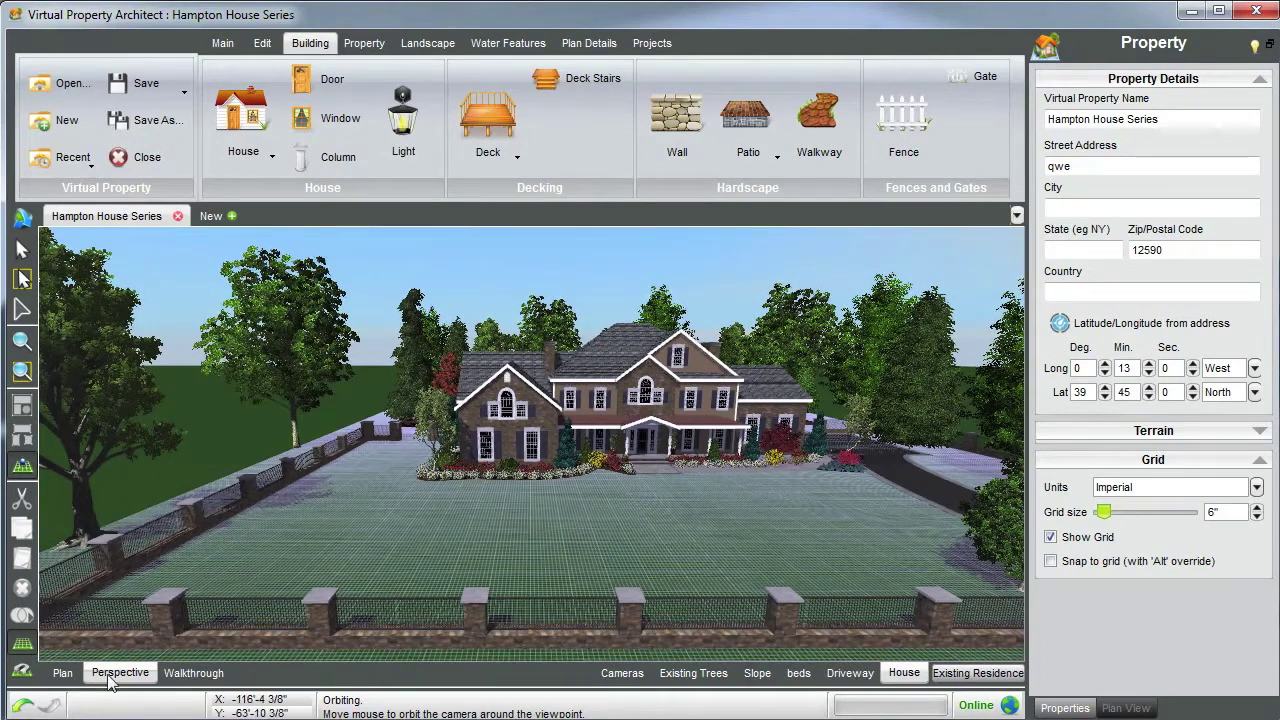
{"action": "left_click", "coordinate": [63, 674]}
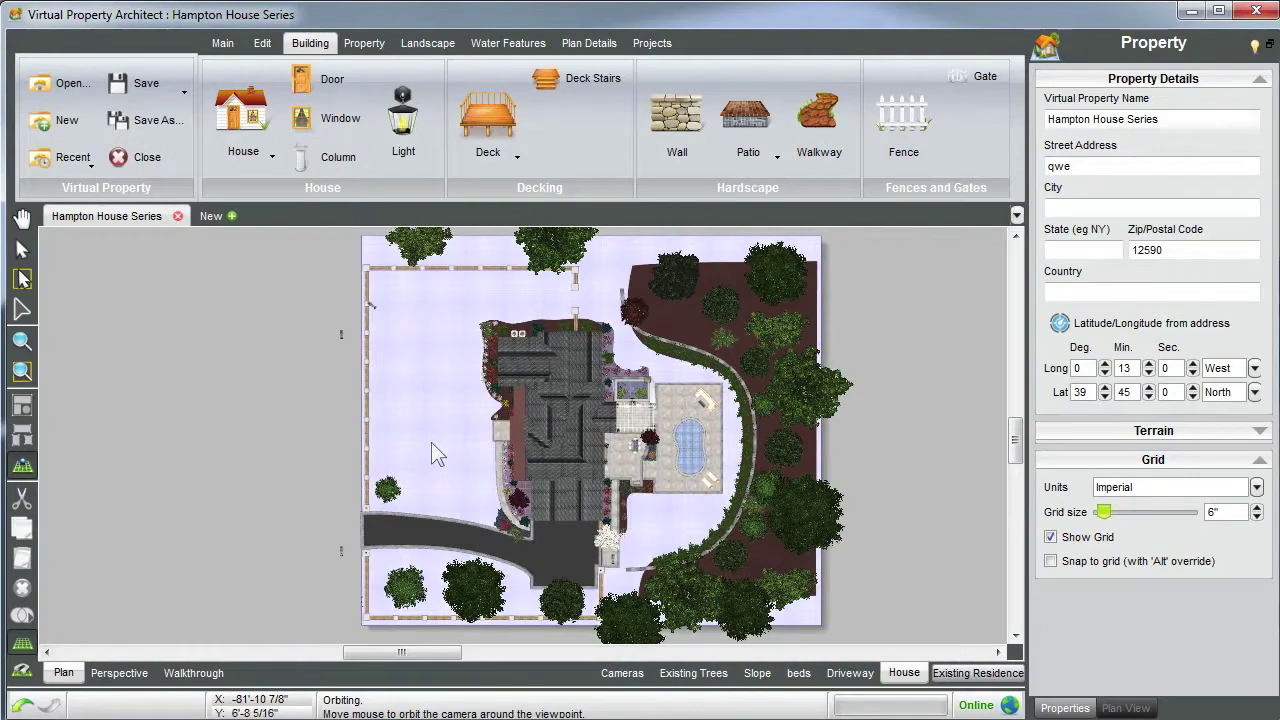
{"action": "scroll", "coordinate": [431, 442], "scroll_direction": "up", "scroll_amount": 3}
{"action": "left_click_drag", "start_coordinate": [566, 455], "coordinate": [655, 488]}
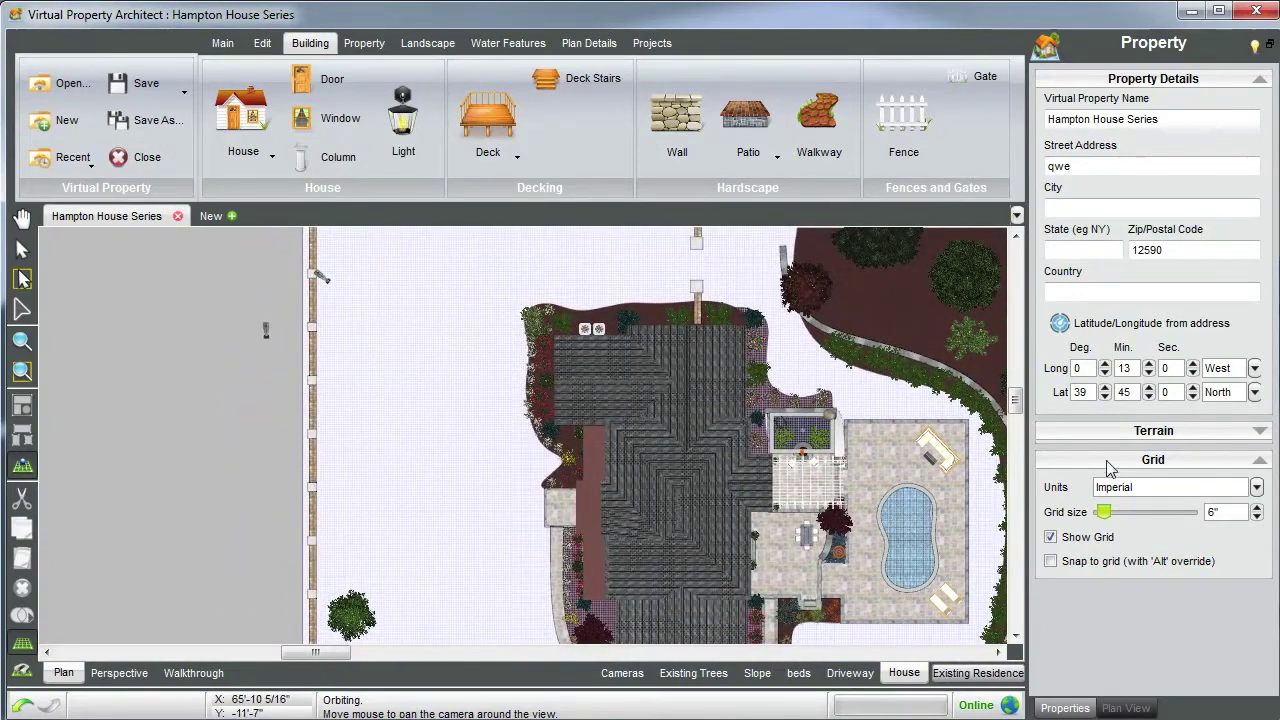
{"action": "left_click", "coordinate": [1257, 508]}
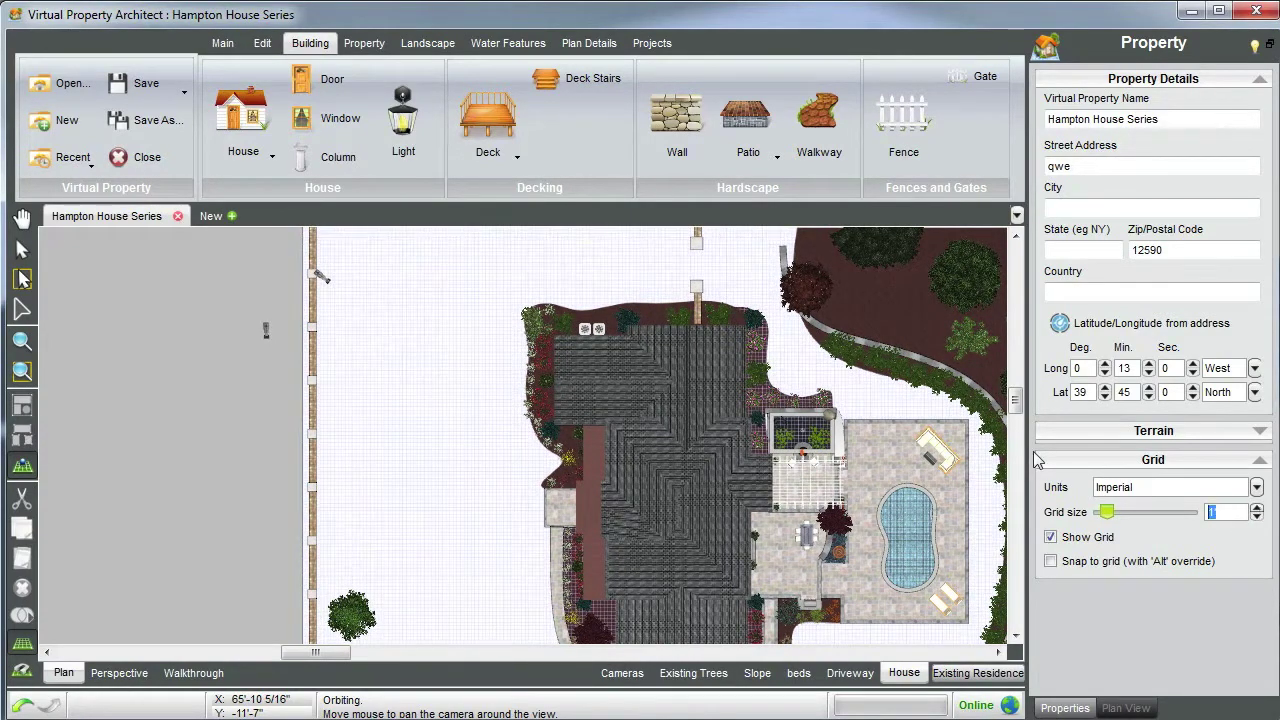
{"action": "scroll", "coordinate": [447, 380], "scroll_direction": "up", "scroll_amount": 4}
{"action": "left_click_drag", "start_coordinate": [505, 392], "coordinate": [648, 350]}
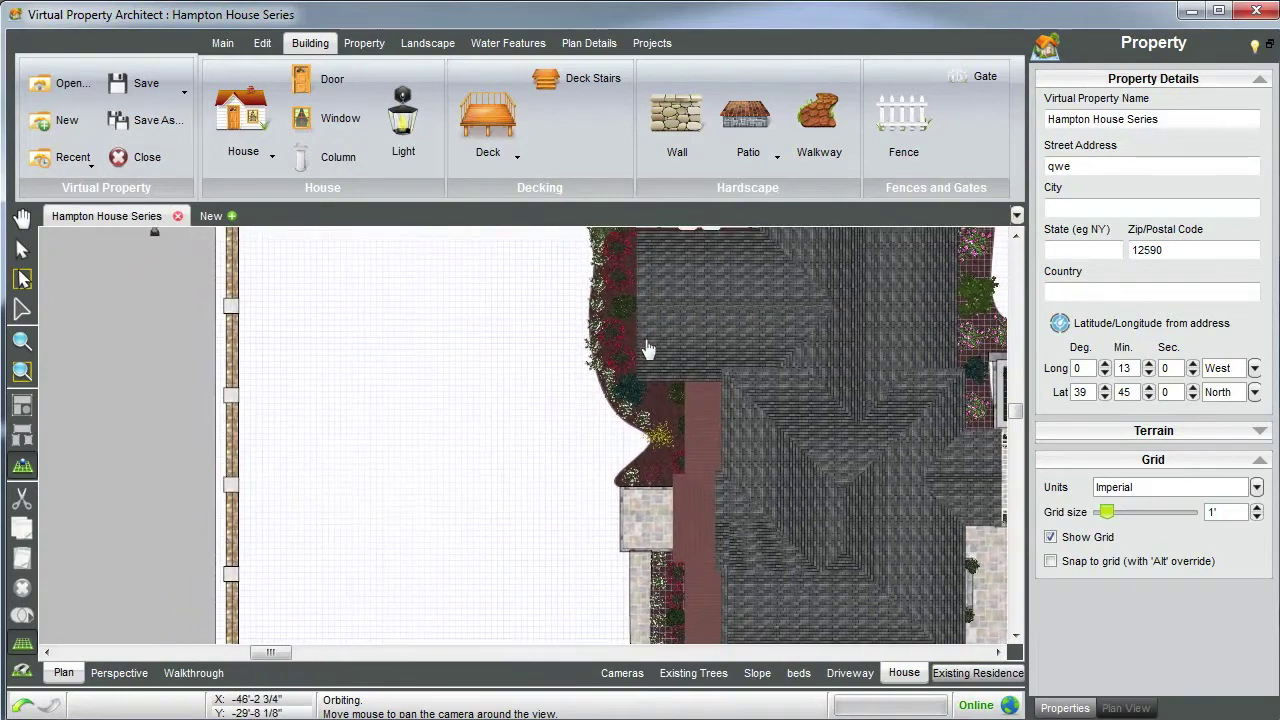
Enable snap to grid and draw a 10' by 10' square house on the open lawn between the fence and the existing house
{"action": "left_click", "coordinate": [20, 674]}
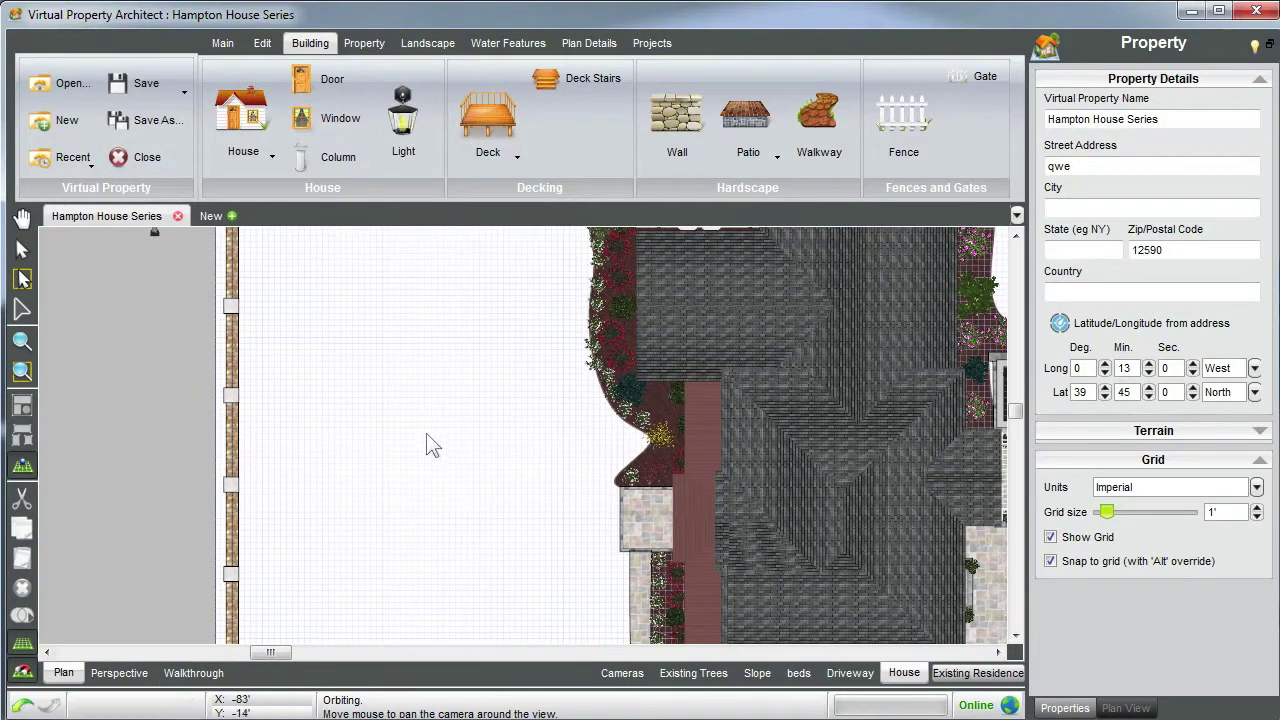
{"action": "scroll", "coordinate": [430, 447], "scroll_direction": "up", "scroll_amount": 1}
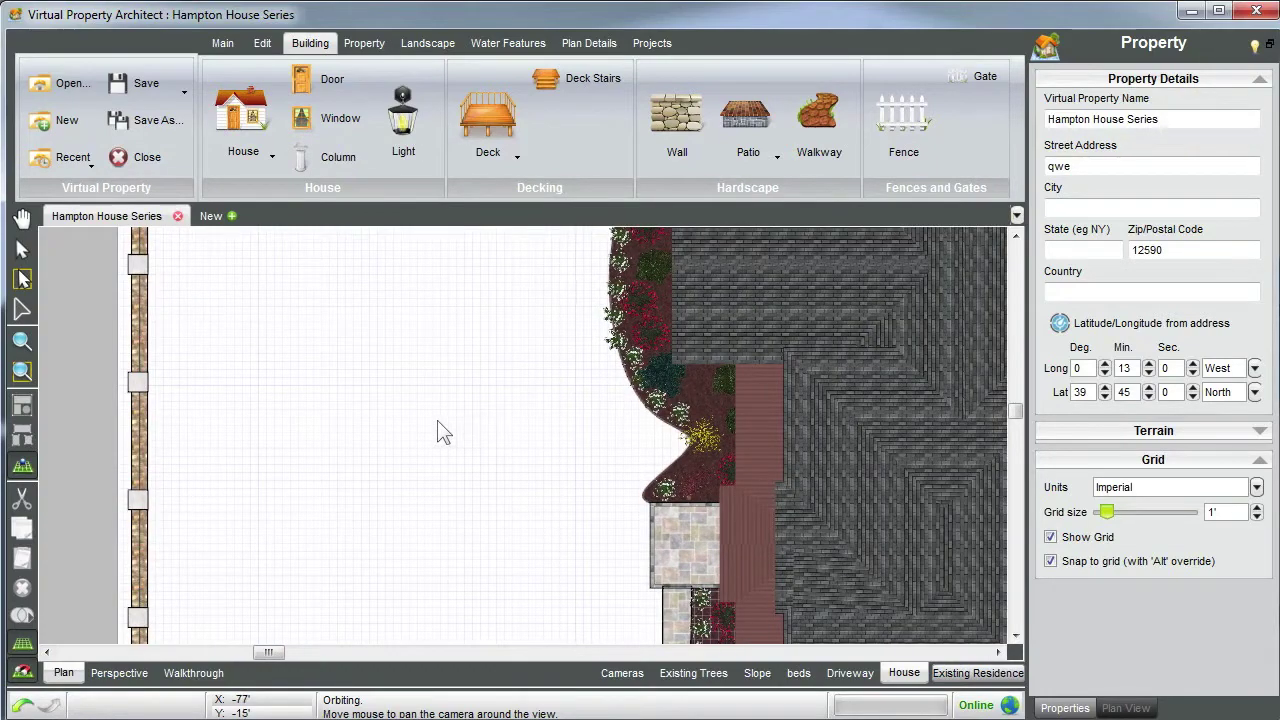
{"action": "left_click", "coordinate": [254, 118]}
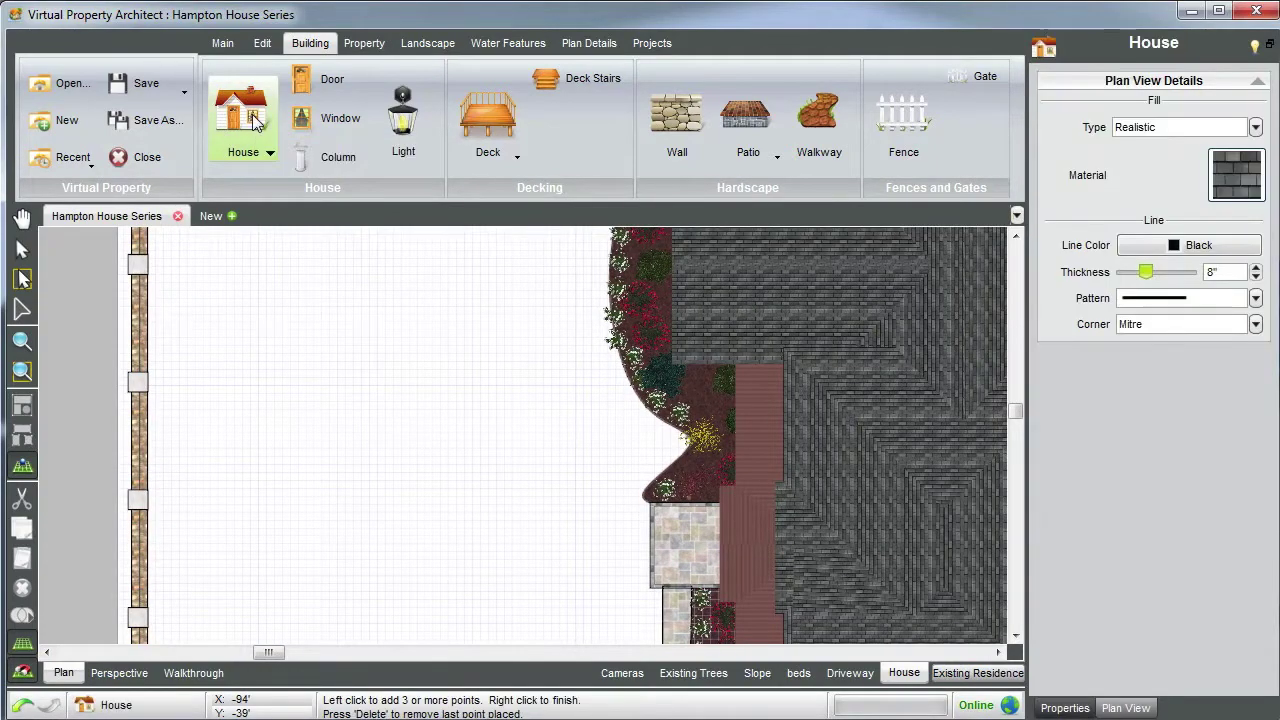
{"action": "left_click", "coordinate": [408, 385]}
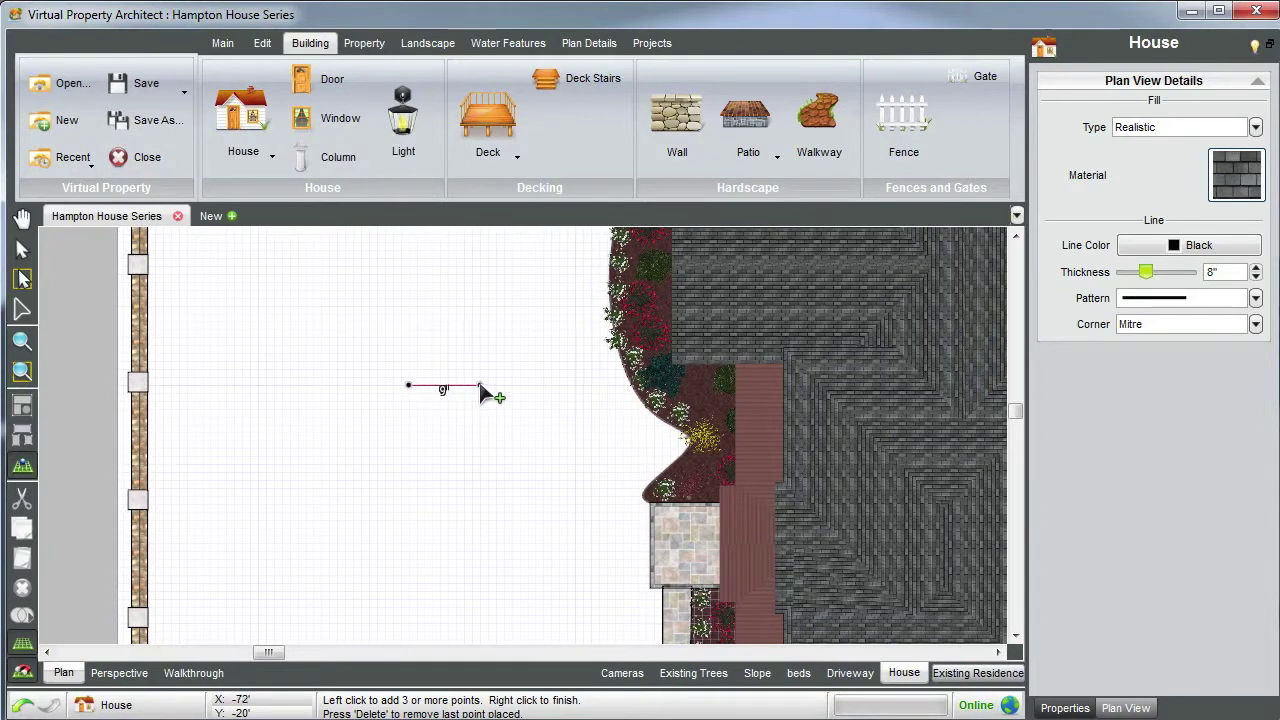
{"action": "left_click", "coordinate": [488, 385]}
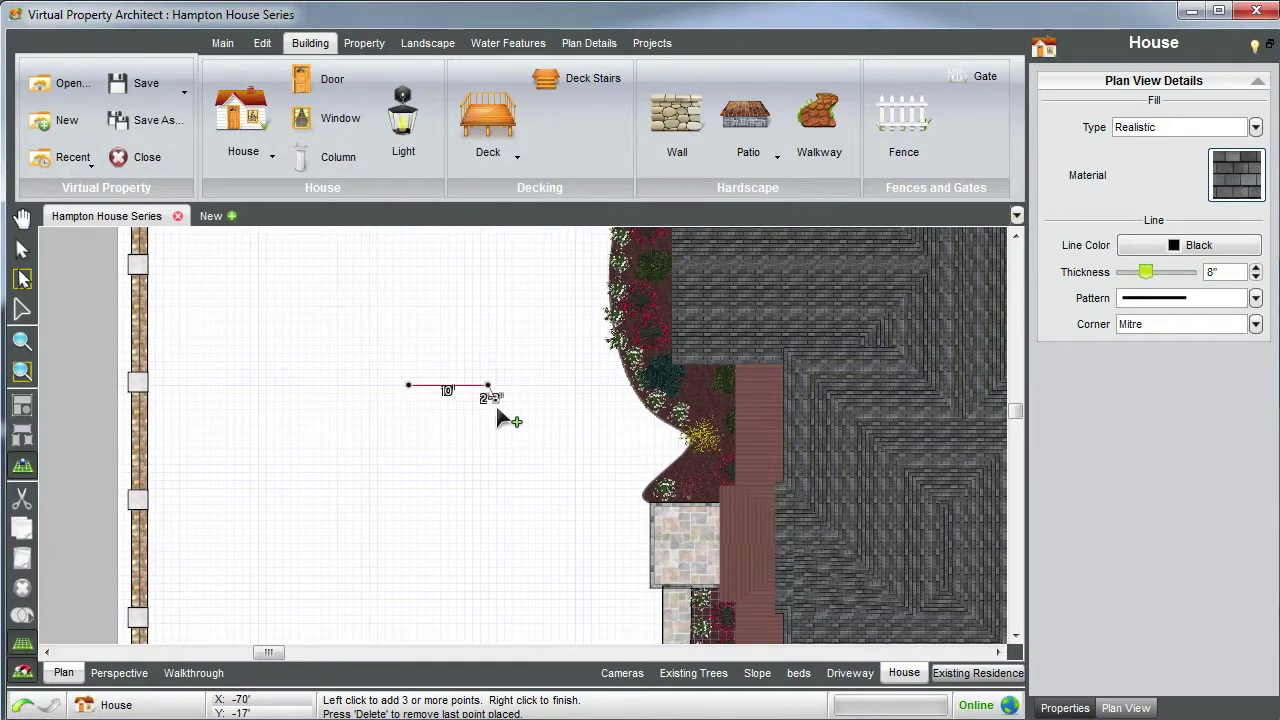
{"action": "left_click", "coordinate": [488, 467]}
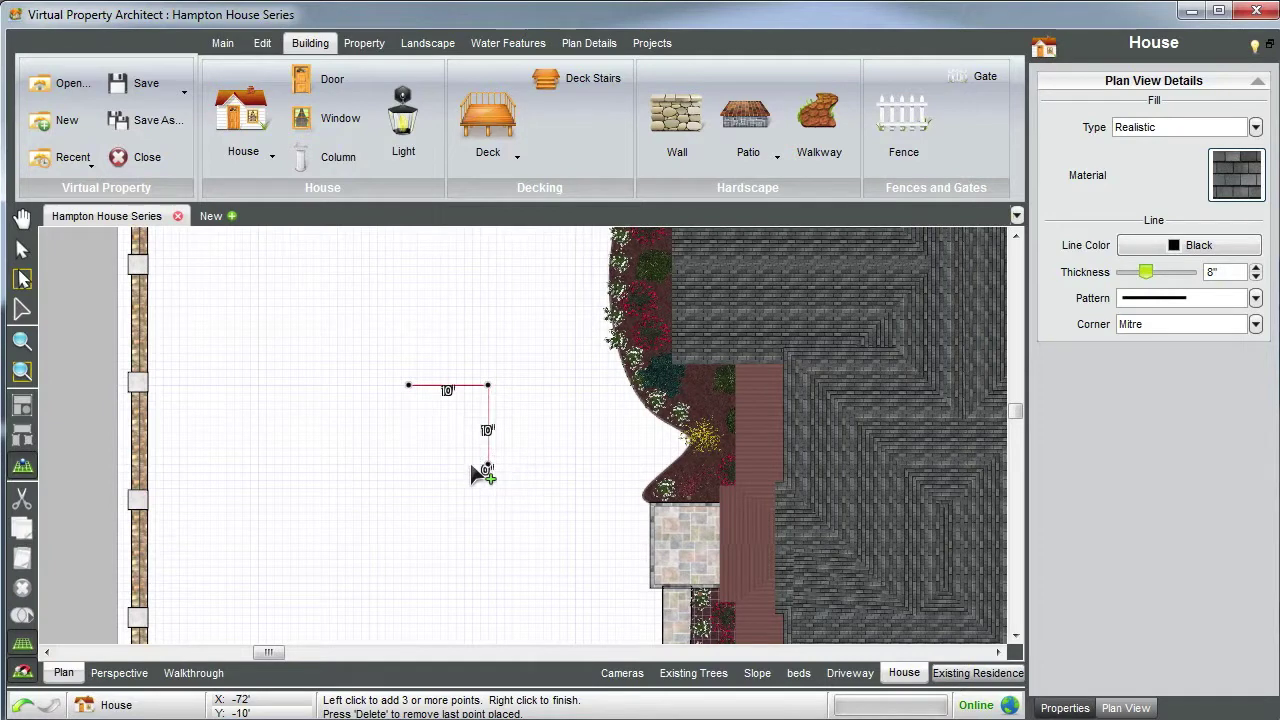
{"action": "left_click", "coordinate": [409, 465]}
{"action": "left_click", "coordinate": [408, 386]}
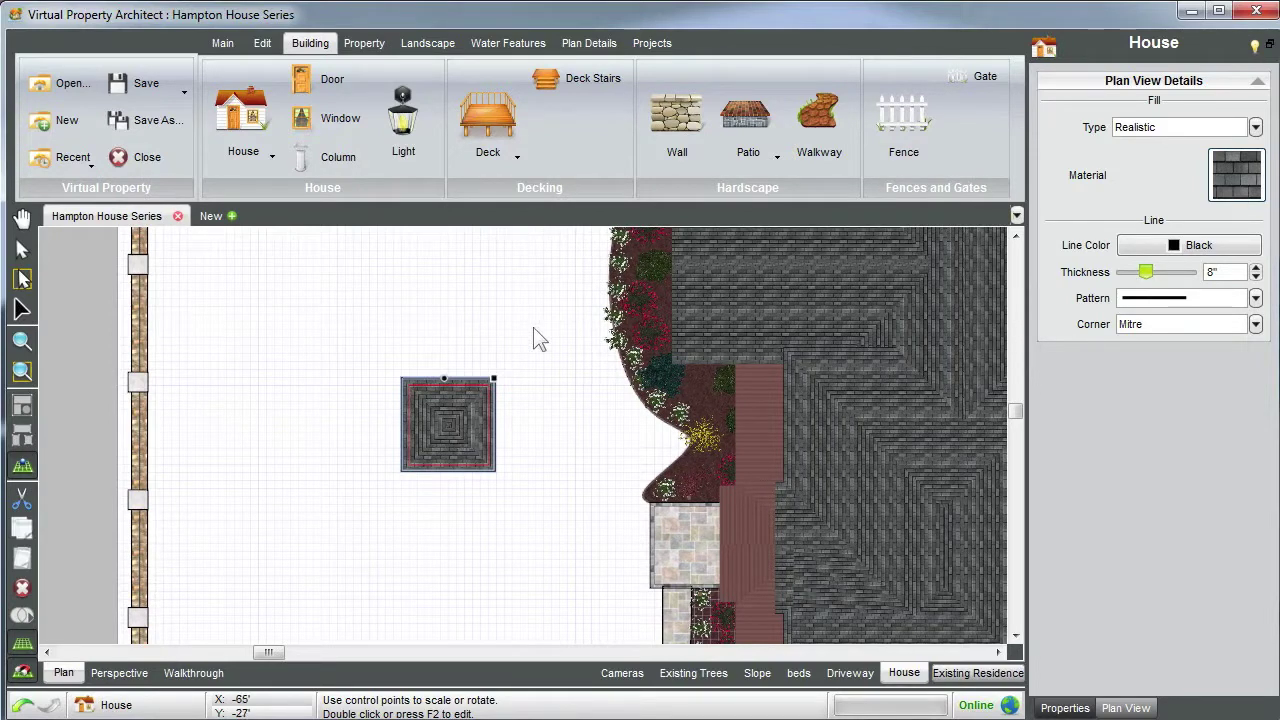
Draw a 5' by 10' patio against the fence-facing side of the small square house
{"action": "left_click", "coordinate": [730, 125]}
{"action": "left_click", "coordinate": [739, 119]}
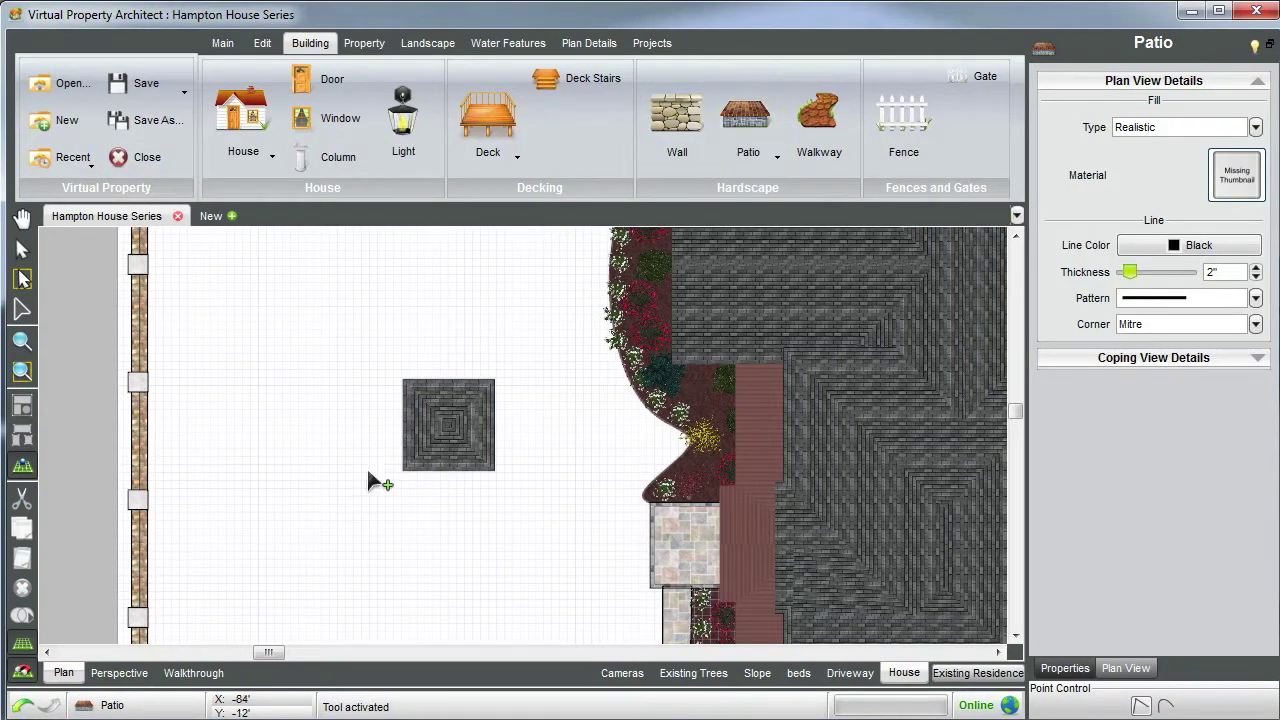
{"action": "left_click", "coordinate": [408, 386]}
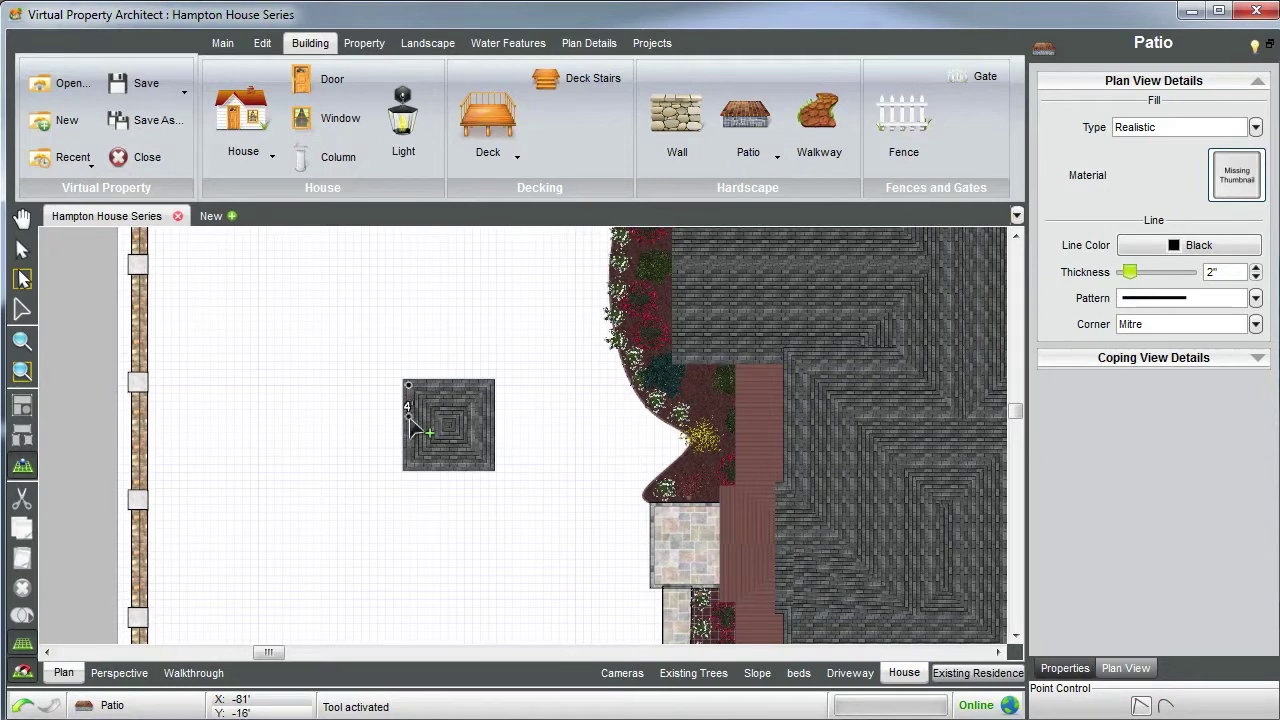
{"action": "left_click", "coordinate": [370, 466]}
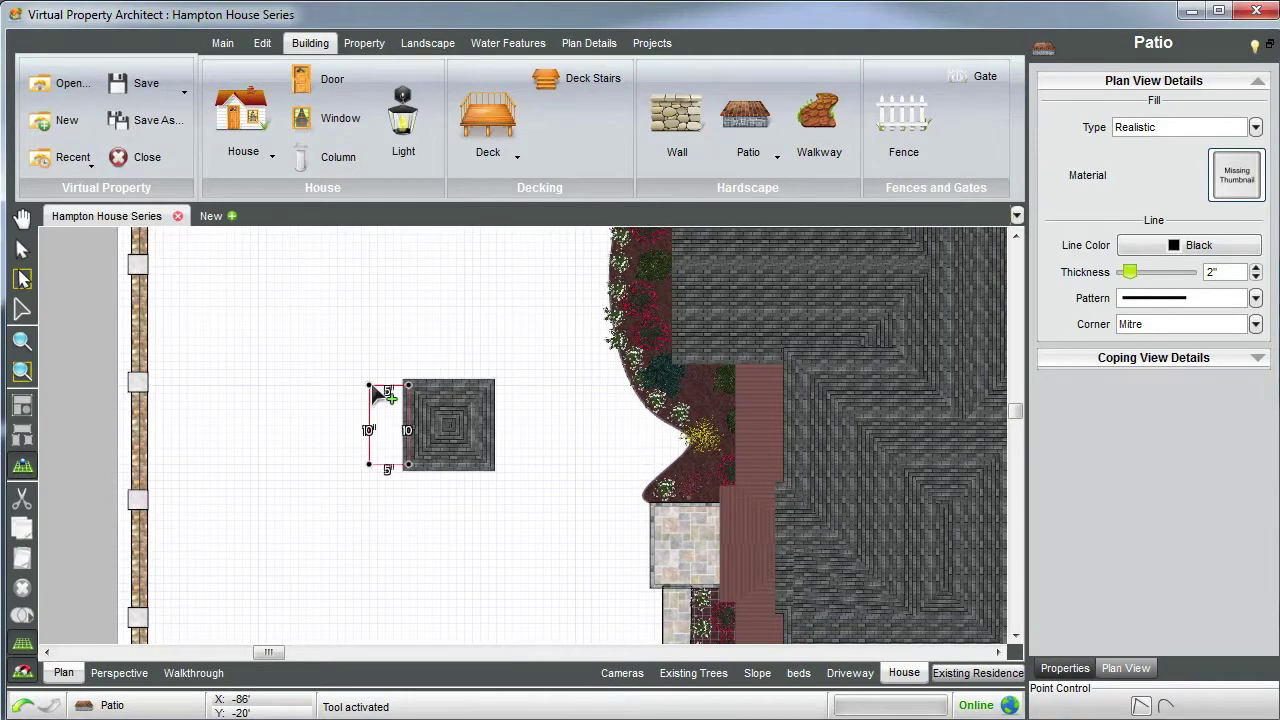
{"action": "left_click", "coordinate": [371, 385]}
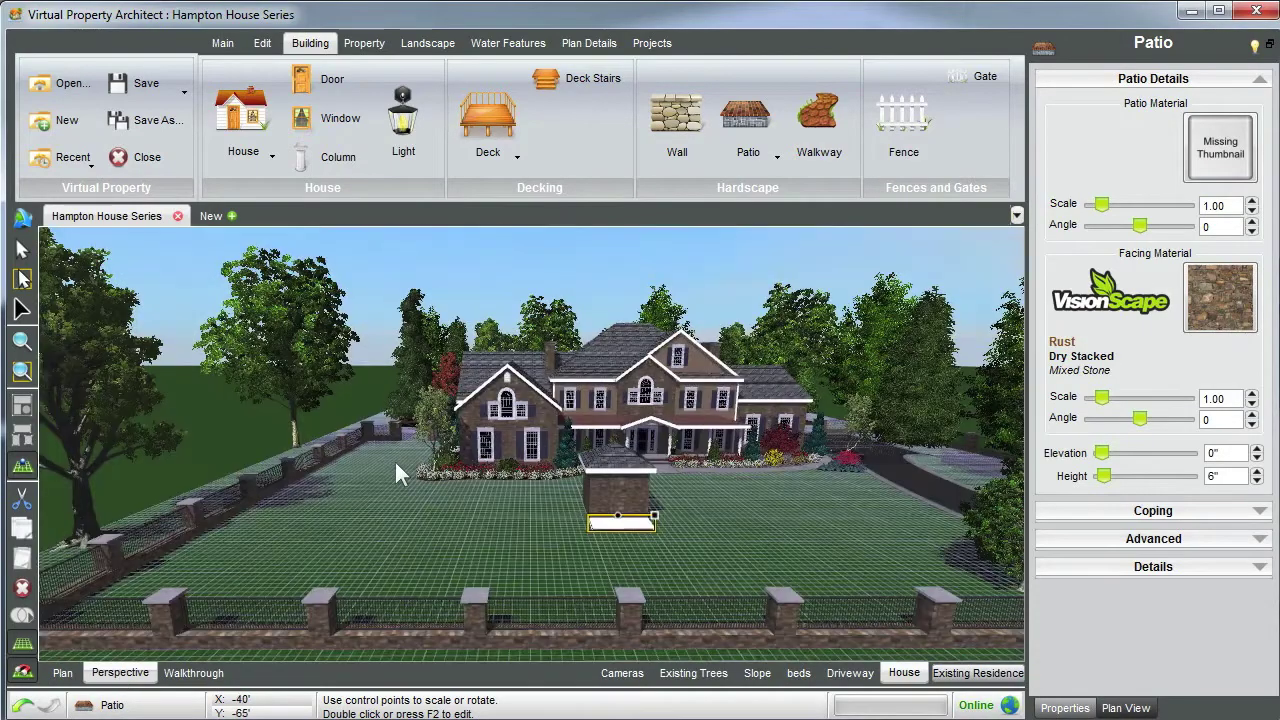
Examine the small house and its adjoining patio up close from several angles in the Perspective view
{"action": "left_click_drag", "start_coordinate": [500, 505], "coordinate": [545, 518]}
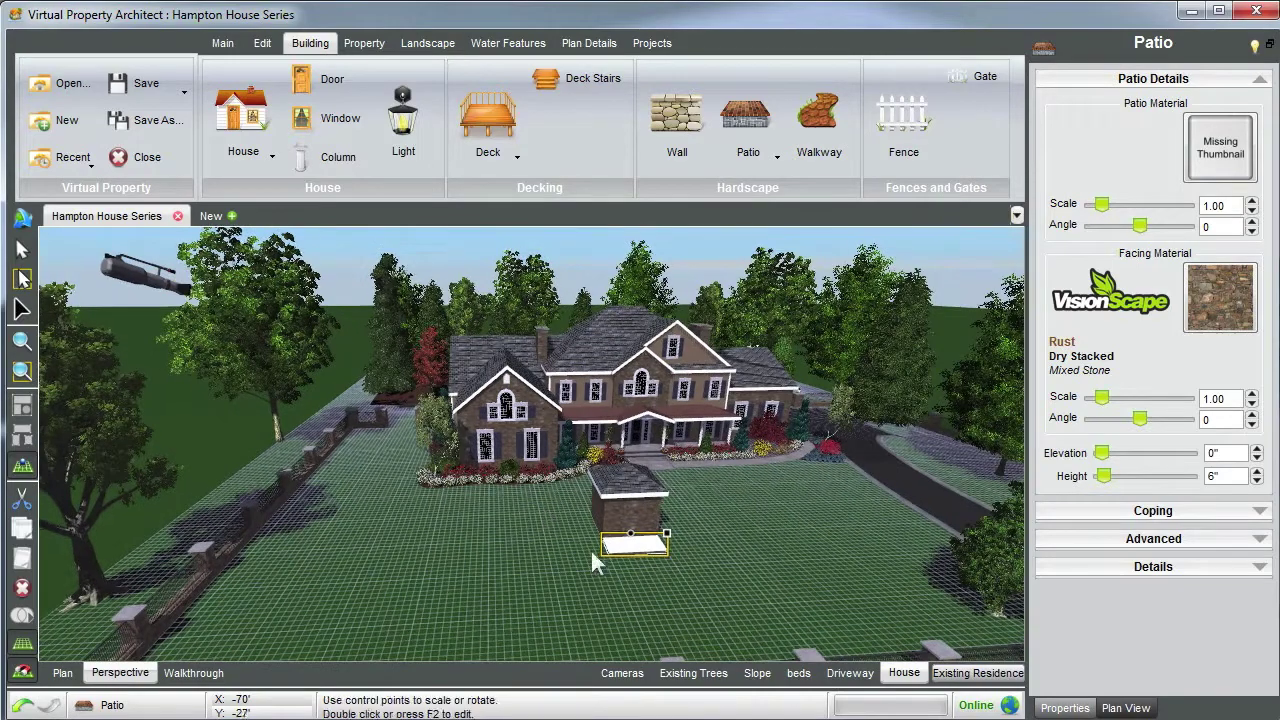
{"action": "double_click", "coordinate": [615, 550]}
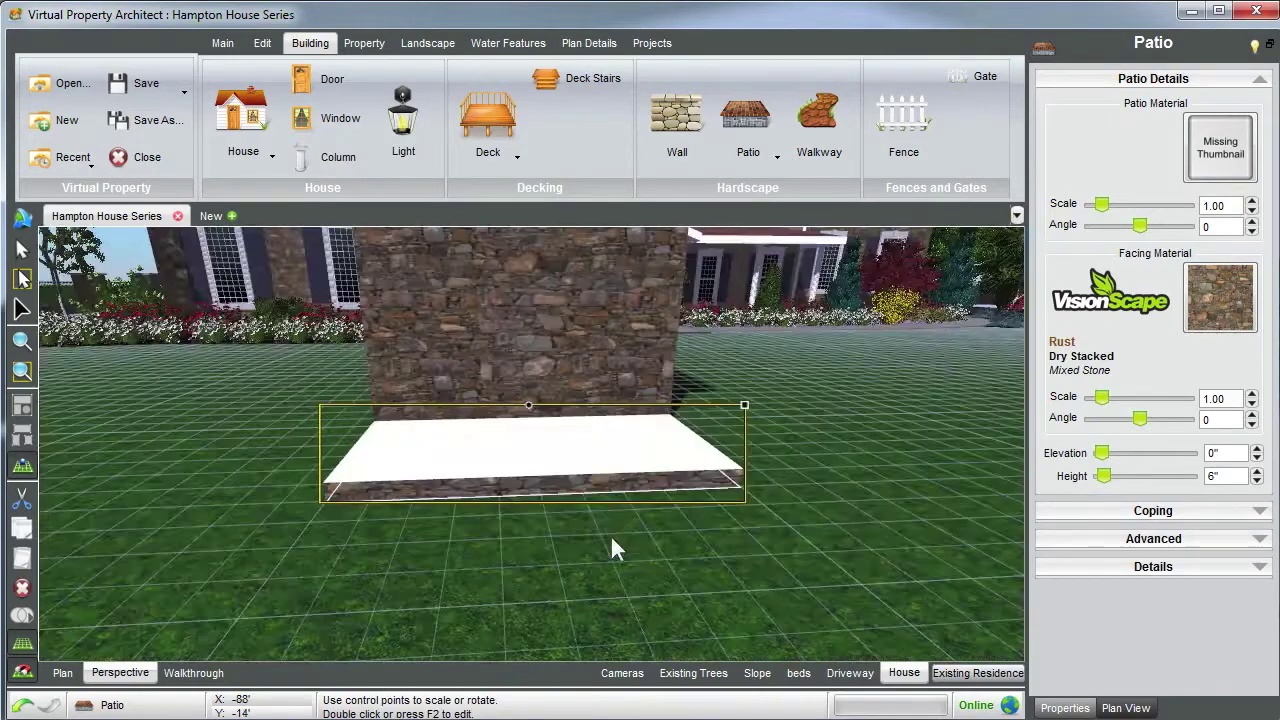
{"action": "scroll", "coordinate": [567, 478], "scroll_direction": "down", "scroll_amount": 5}
{"action": "left_click_drag", "start_coordinate": [562, 466], "coordinate": [521, 409]}
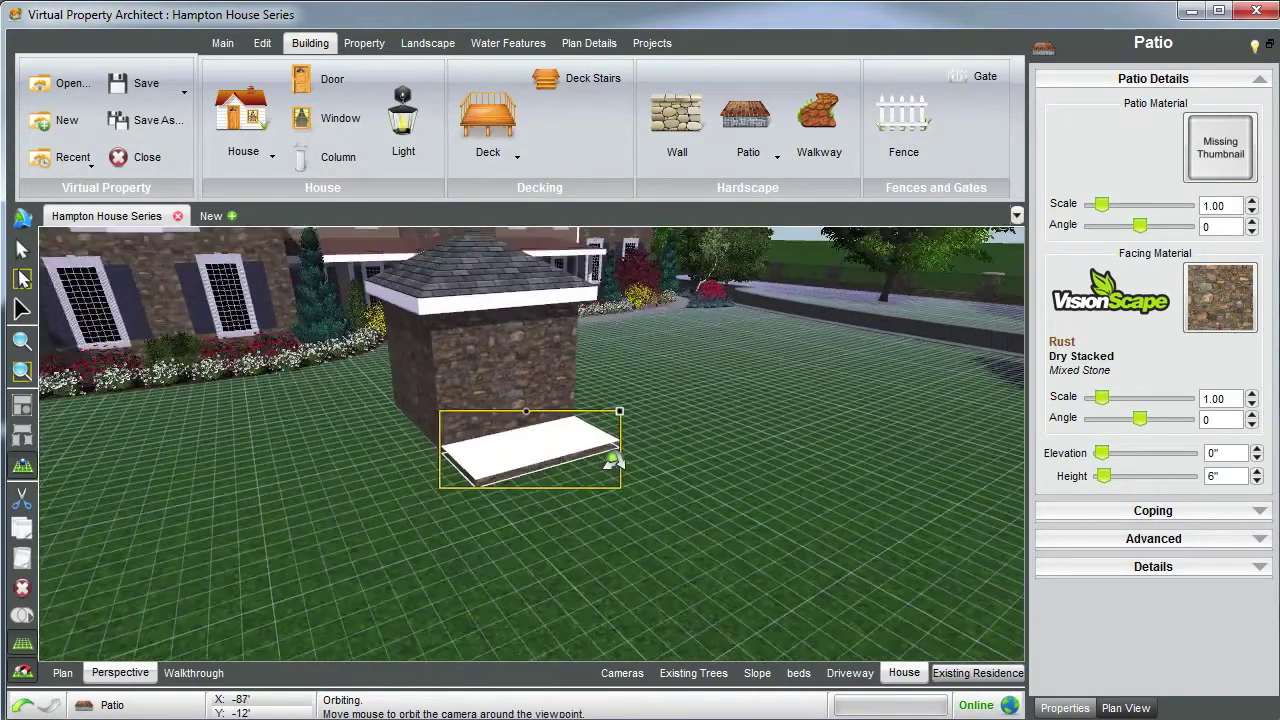
{"action": "scroll", "coordinate": [515, 403], "scroll_direction": "down", "scroll_amount": 6}
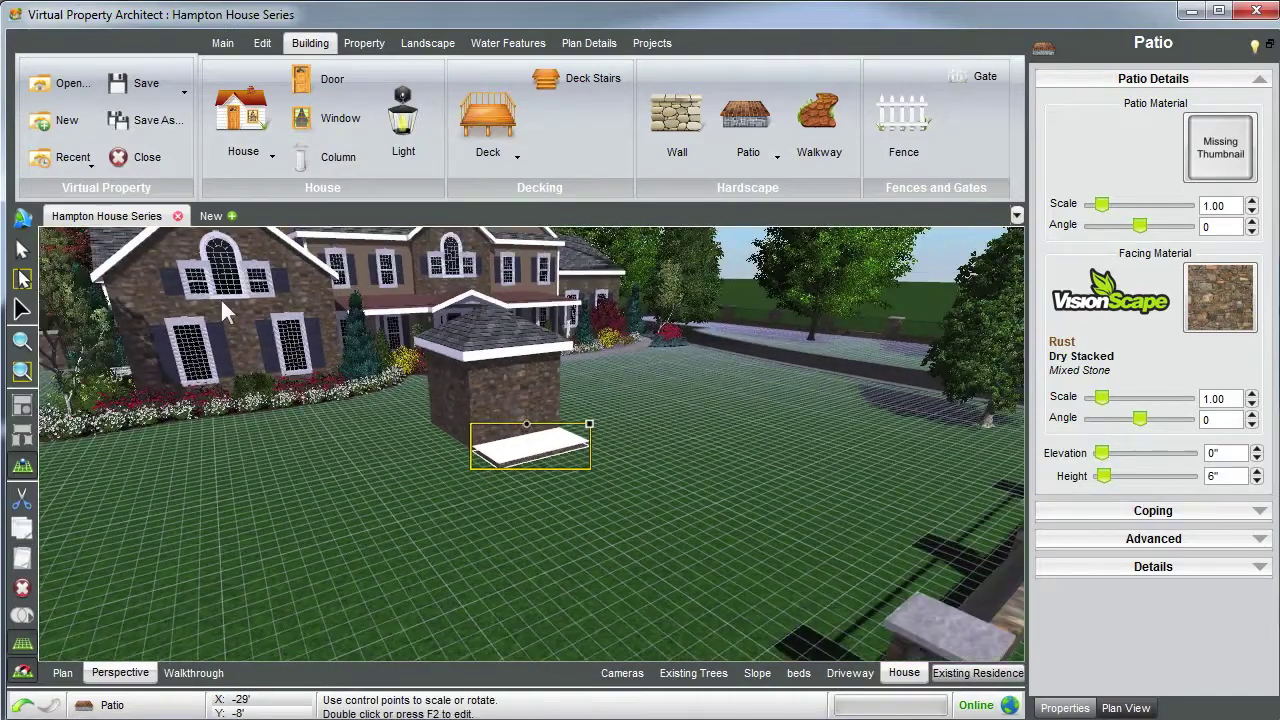
{"action": "scroll", "coordinate": [487, 370], "scroll_direction": "up", "scroll_amount": 3}
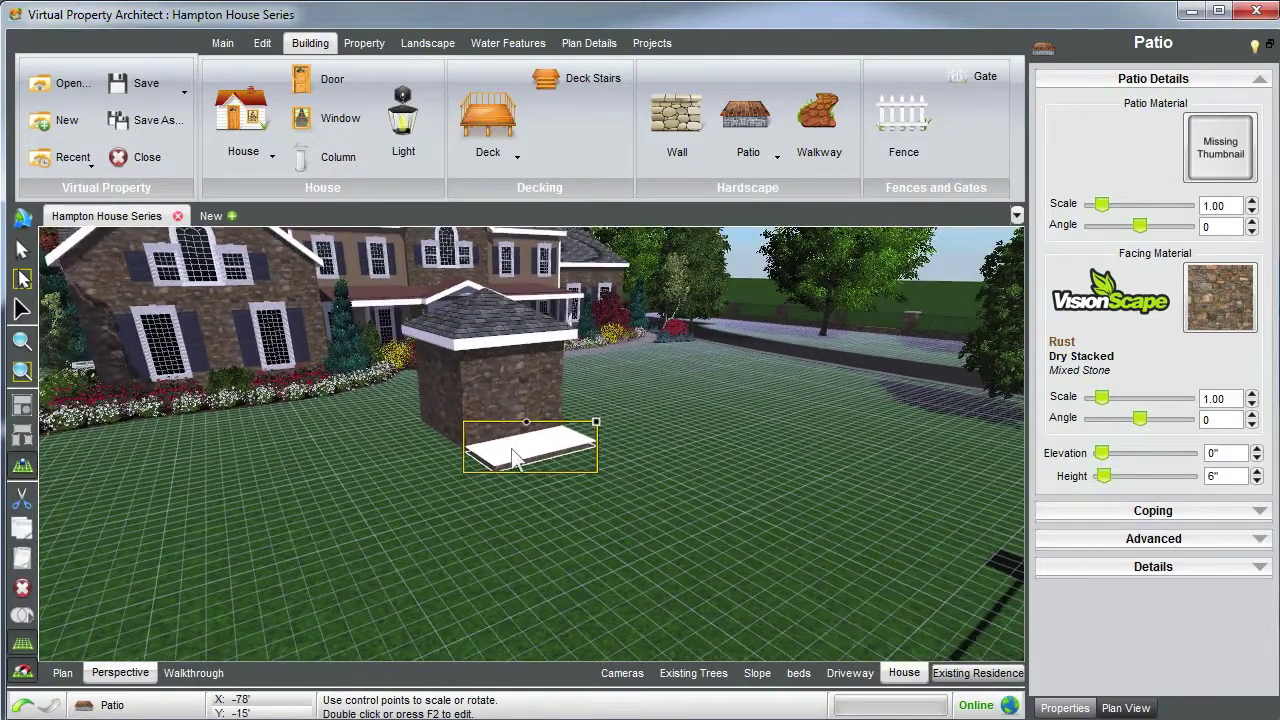
{"action": "left_click_drag", "start_coordinate": [487, 370], "coordinate": [515, 463]}
{"action": "scroll", "coordinate": [514, 460], "scroll_direction": "up", "scroll_amount": 3}
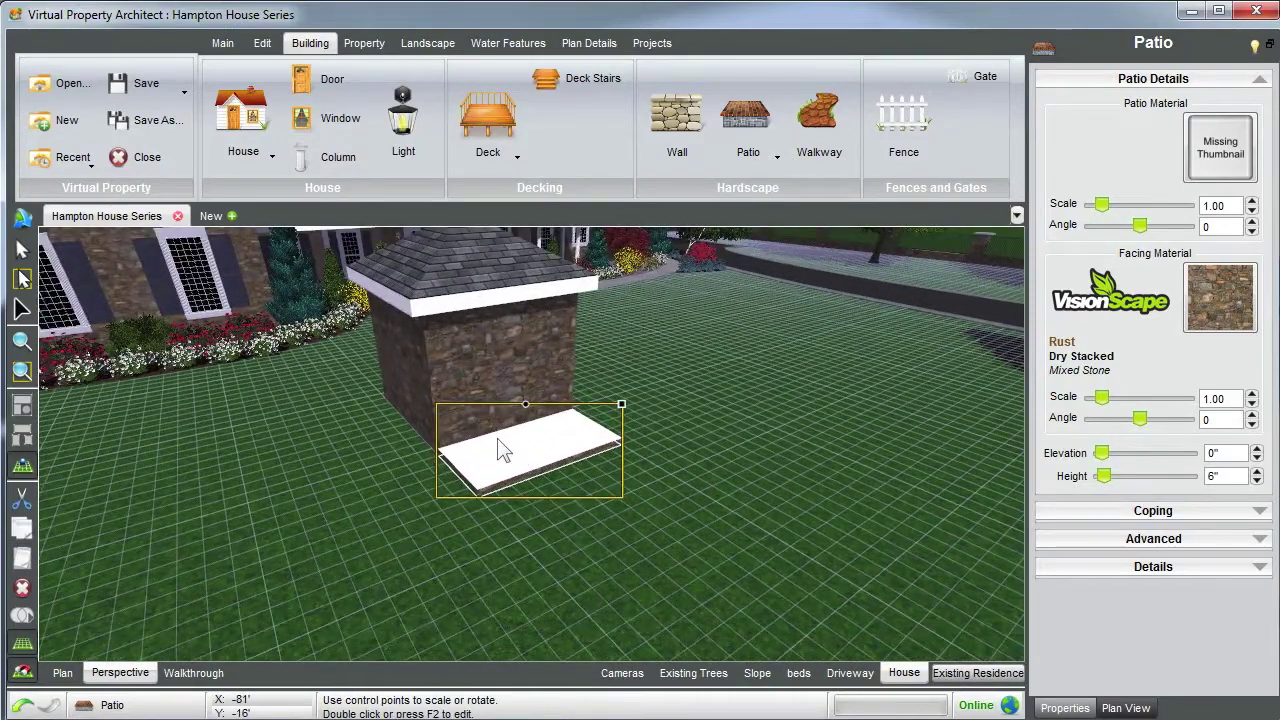
Set the patio material to the Belpasso Nuvola Pattern A paver from the product catalogue
{"action": "left_click", "coordinate": [1221, 156]}
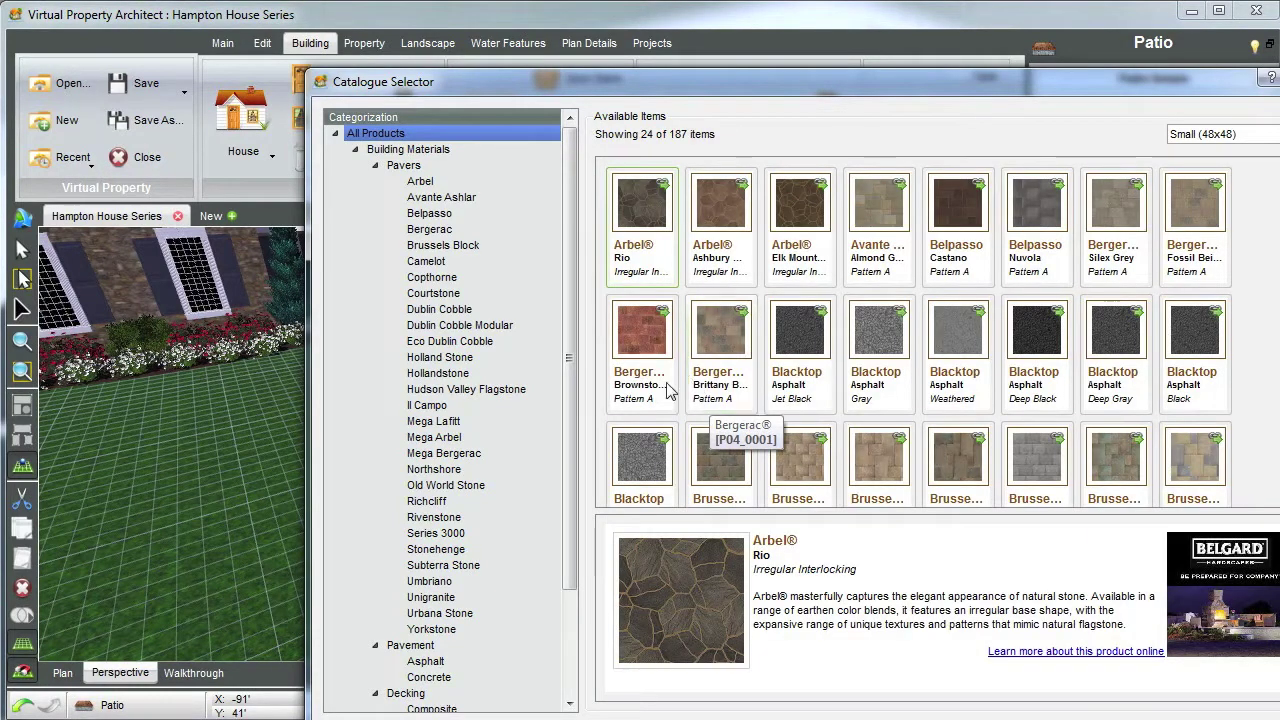
{"action": "left_click", "coordinate": [449, 214]}
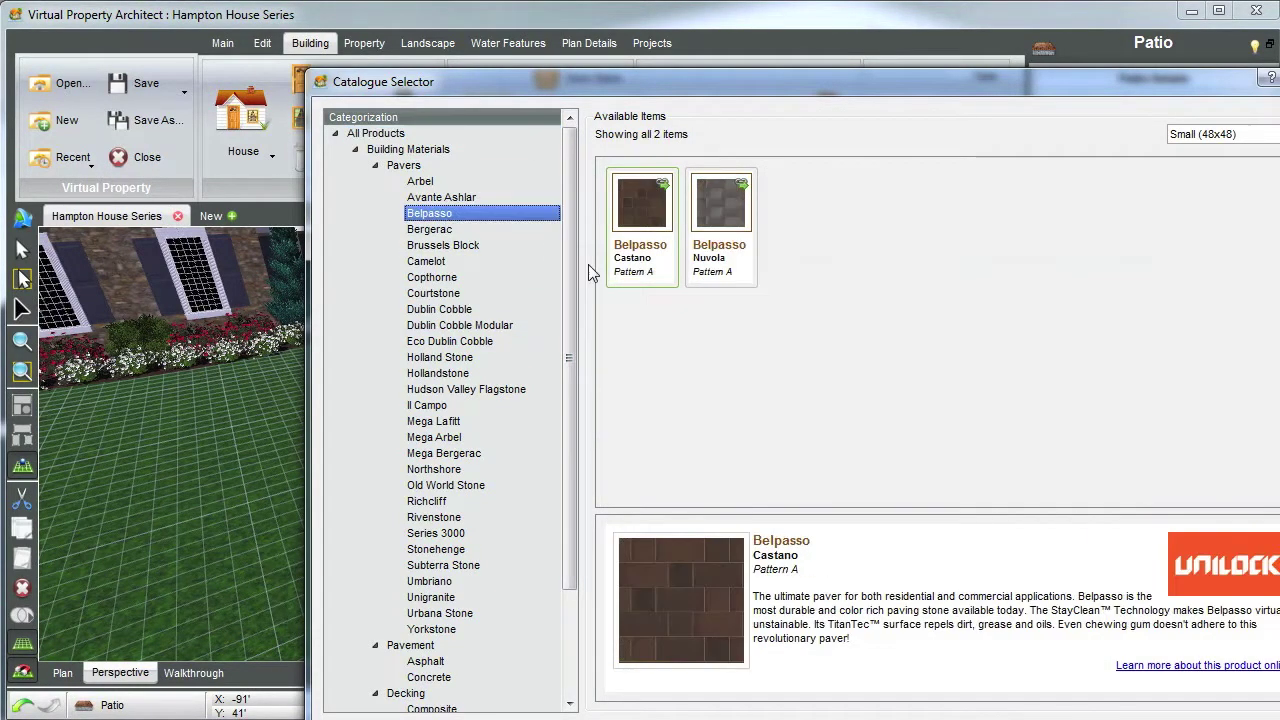
{"action": "left_click", "coordinate": [724, 199]}
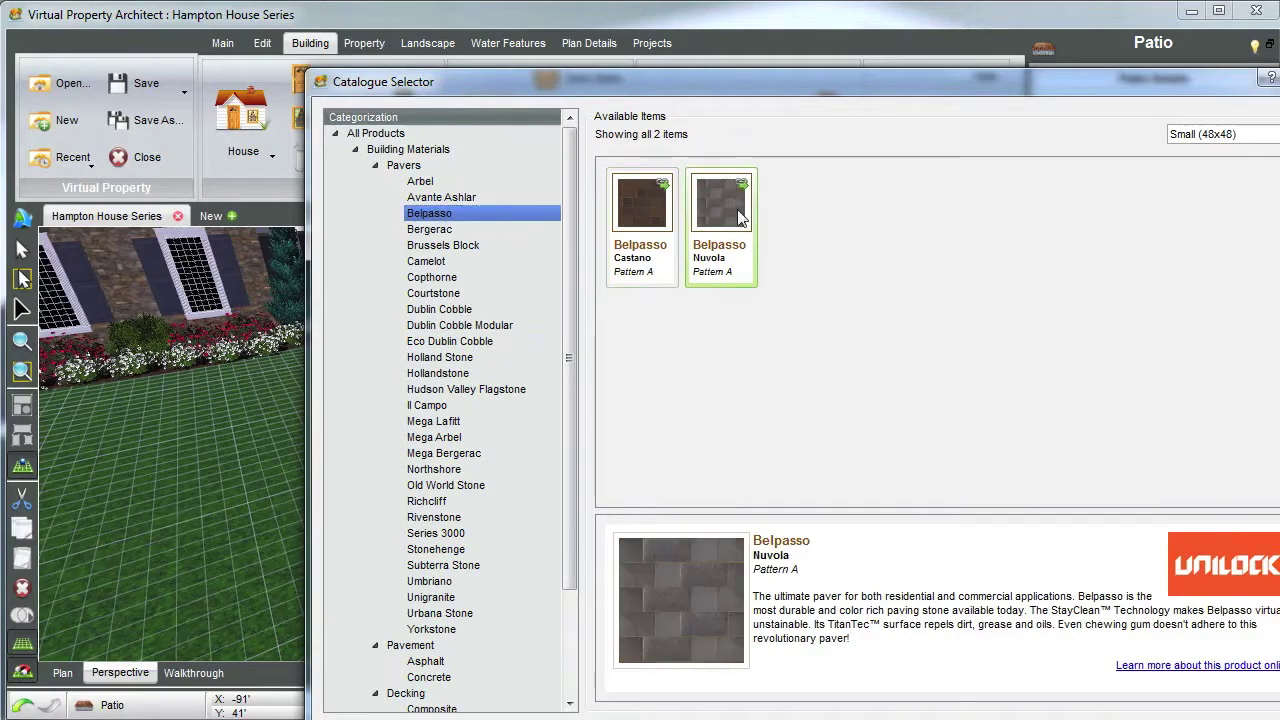
{"action": "left_click", "coordinate": [638, 208]}
{"action": "left_click", "coordinate": [720, 205]}
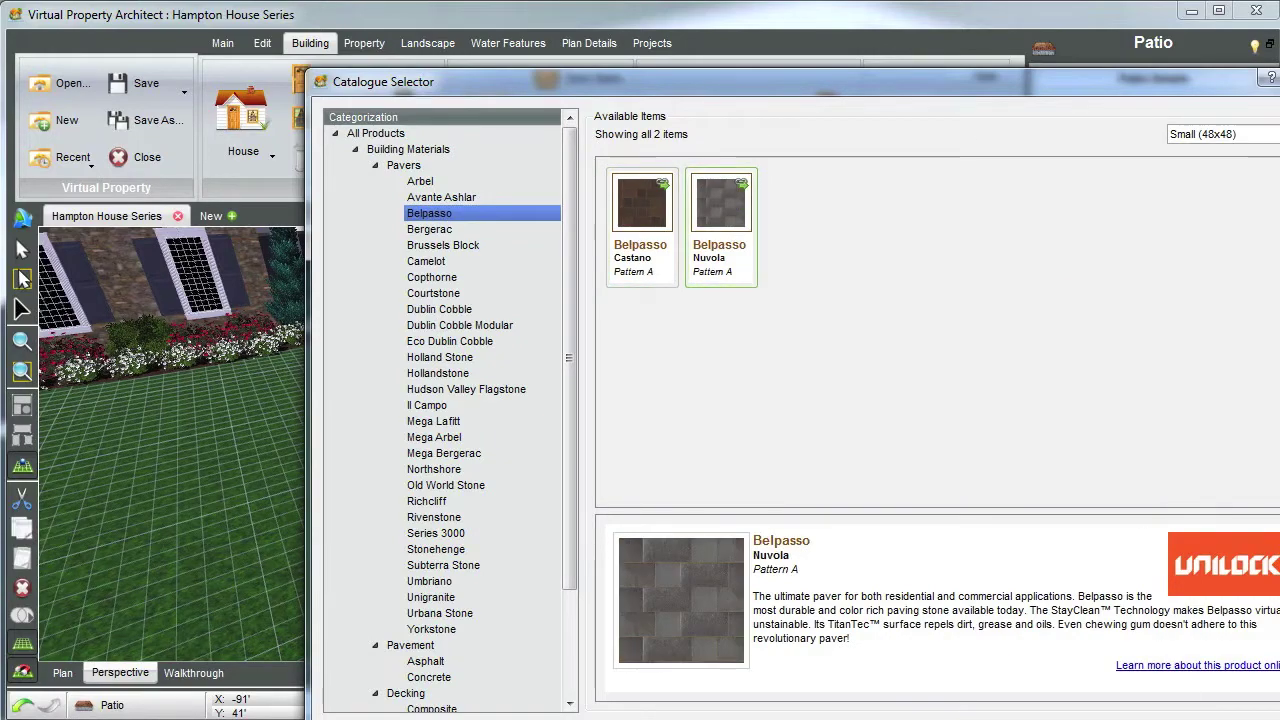
{"action": "key", "text": "Return"}
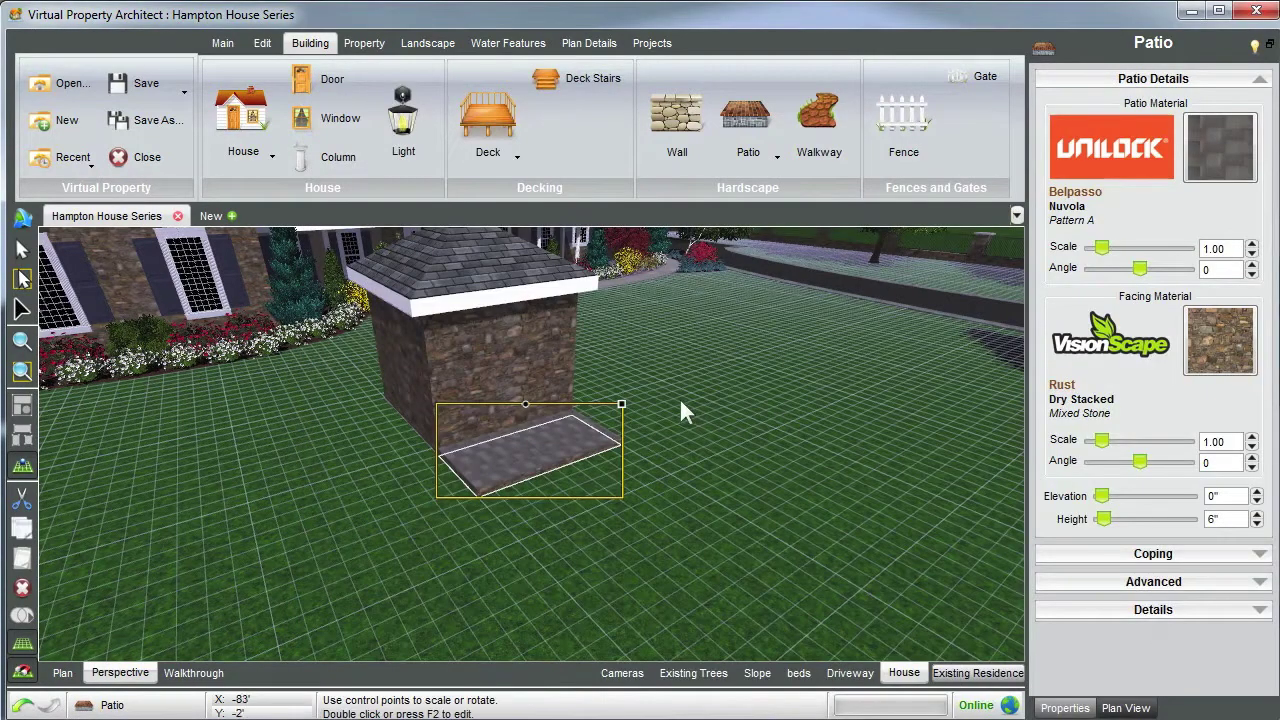
Edit the patio's boundary, moving its two corners at one end outward to lengthen the patio to 12'
{"action": "left_click_drag", "start_coordinate": [503, 494], "coordinate": [524, 459]}
{"action": "scroll", "coordinate": [516, 480], "scroll_direction": "down", "scroll_amount": 5}
{"action": "left_click", "coordinate": [672, 448]}
{"action": "left_click", "coordinate": [520, 440]}
{"action": "left_click", "coordinate": [524, 459]}
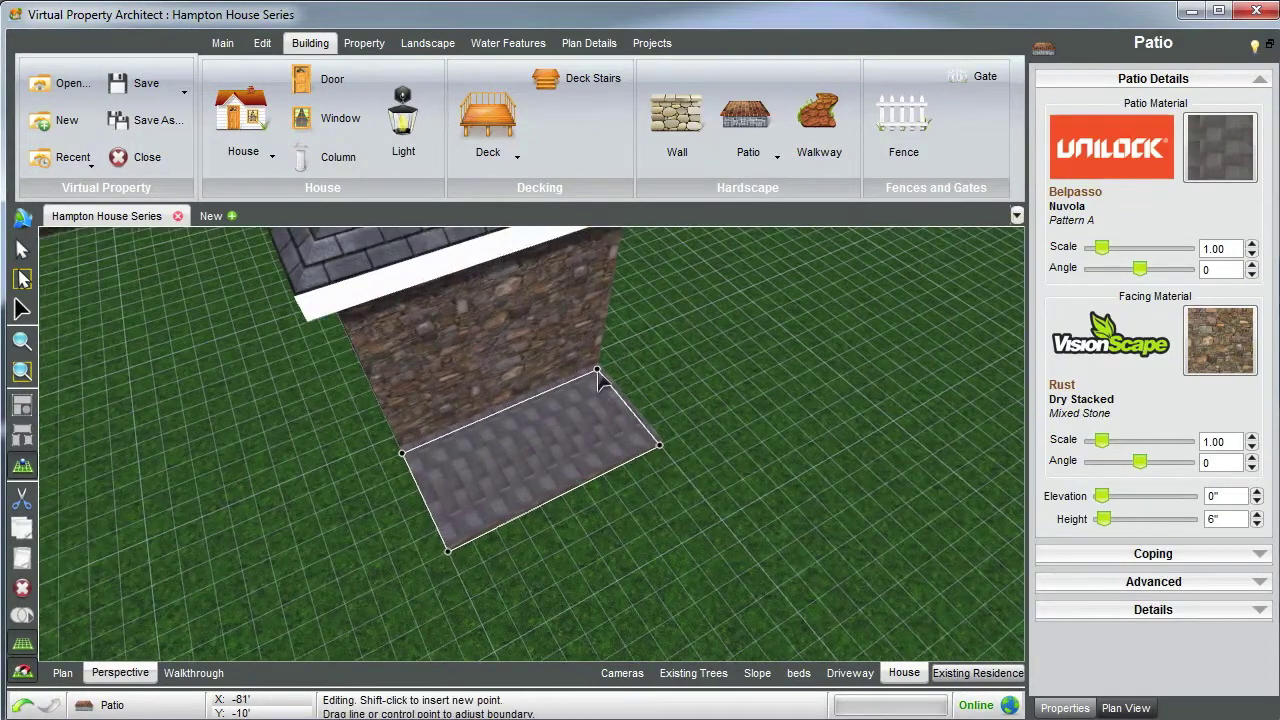
{"action": "left_click", "coordinate": [597, 372]}
{"action": "left_click_drag", "start_coordinate": [597, 372], "coordinate": [631, 356]}
{"action": "left_click", "coordinate": [660, 446]}
{"action": "left_click_drag", "start_coordinate": [673, 451], "coordinate": [700, 440]}
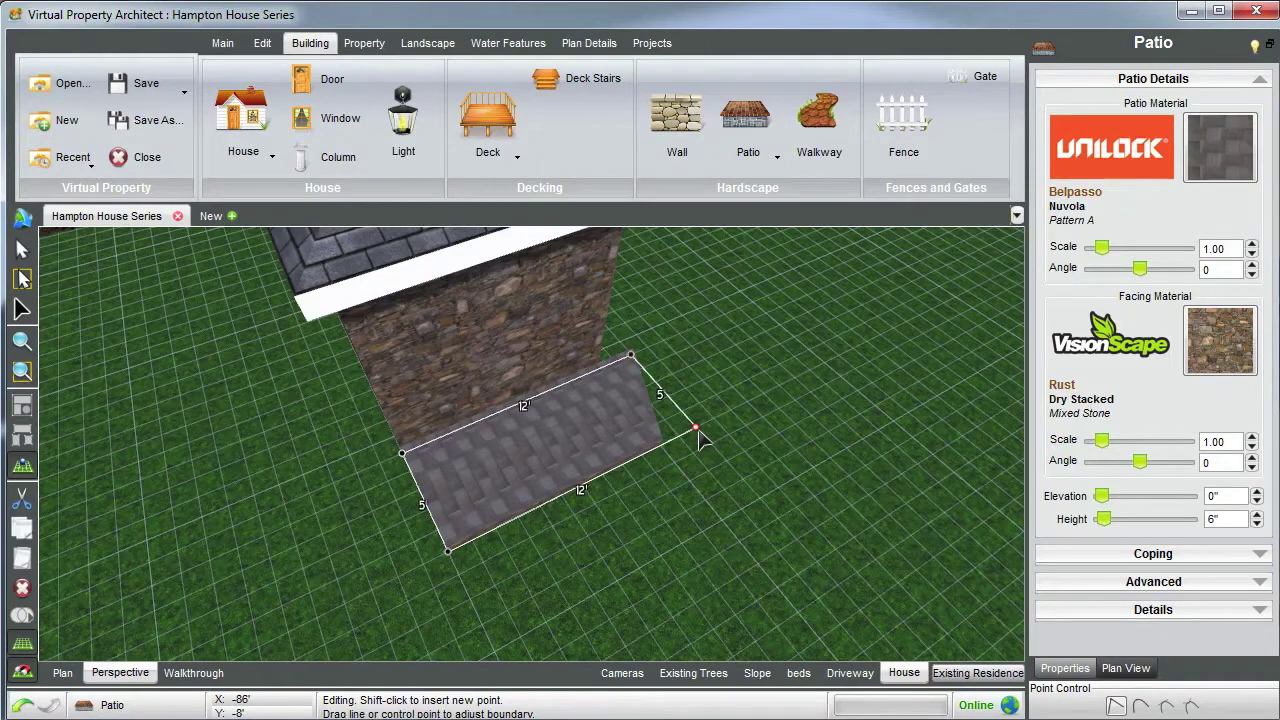
Set the small house's wall material to Cedar Shake Light Blue from the product catalogue
{"action": "left_click_drag", "start_coordinate": [700, 440], "coordinate": [813, 318]}
{"action": "left_click", "coordinate": [496, 373]}
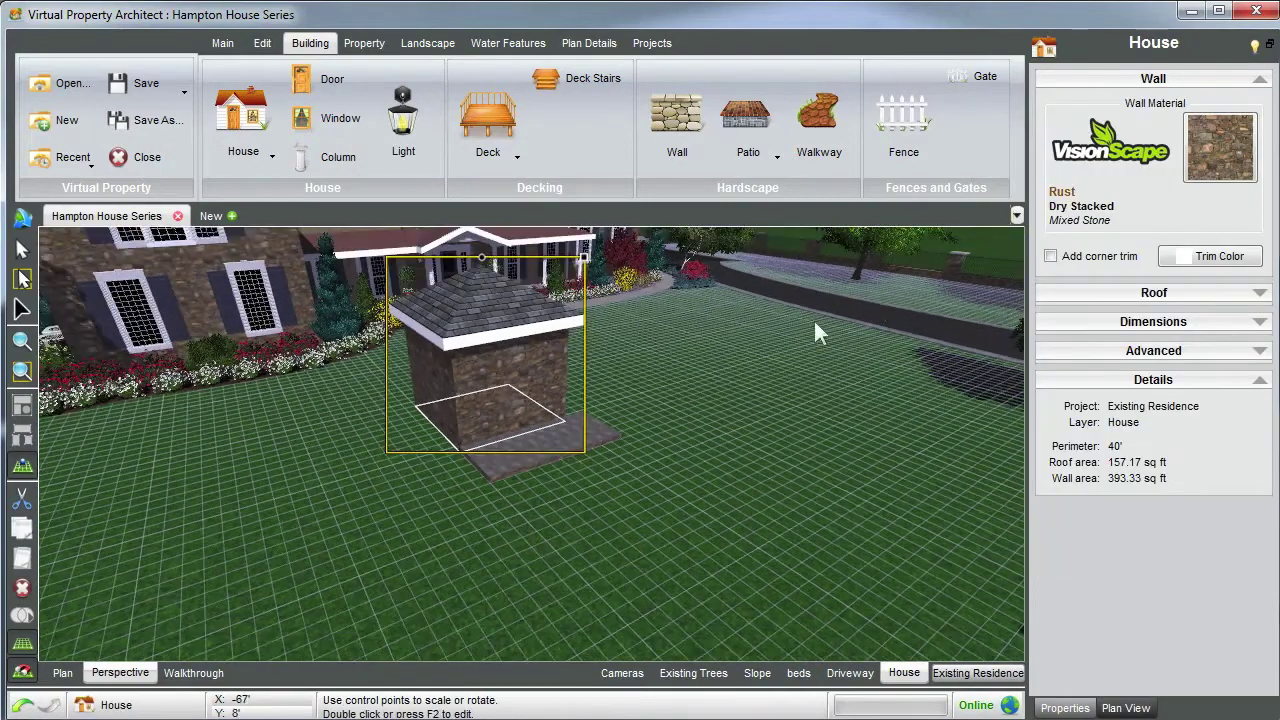
{"action": "left_click", "coordinate": [1151, 80]}
{"action": "left_click", "coordinate": [1151, 80]}
{"action": "left_click", "coordinate": [1219, 147]}
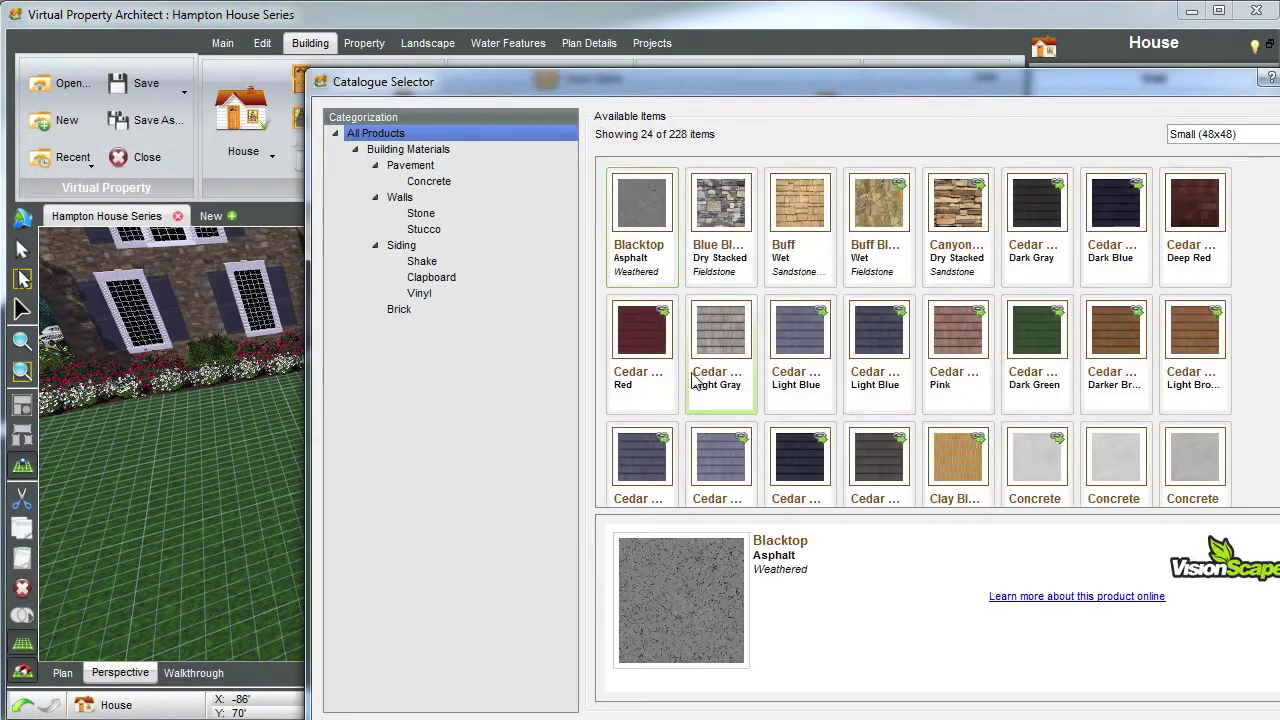
{"action": "double_click", "coordinate": [798, 336]}
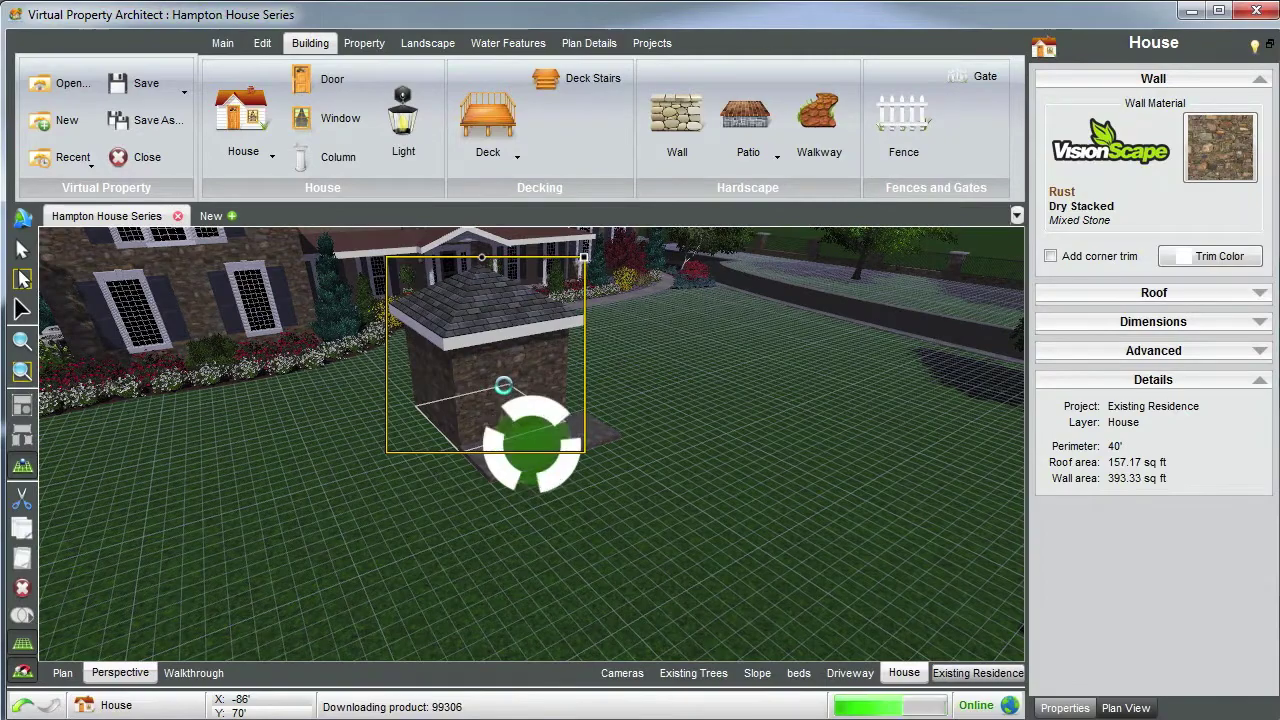
{"action": "scroll", "coordinate": [487, 376], "scroll_direction": "up", "scroll_amount": 5}
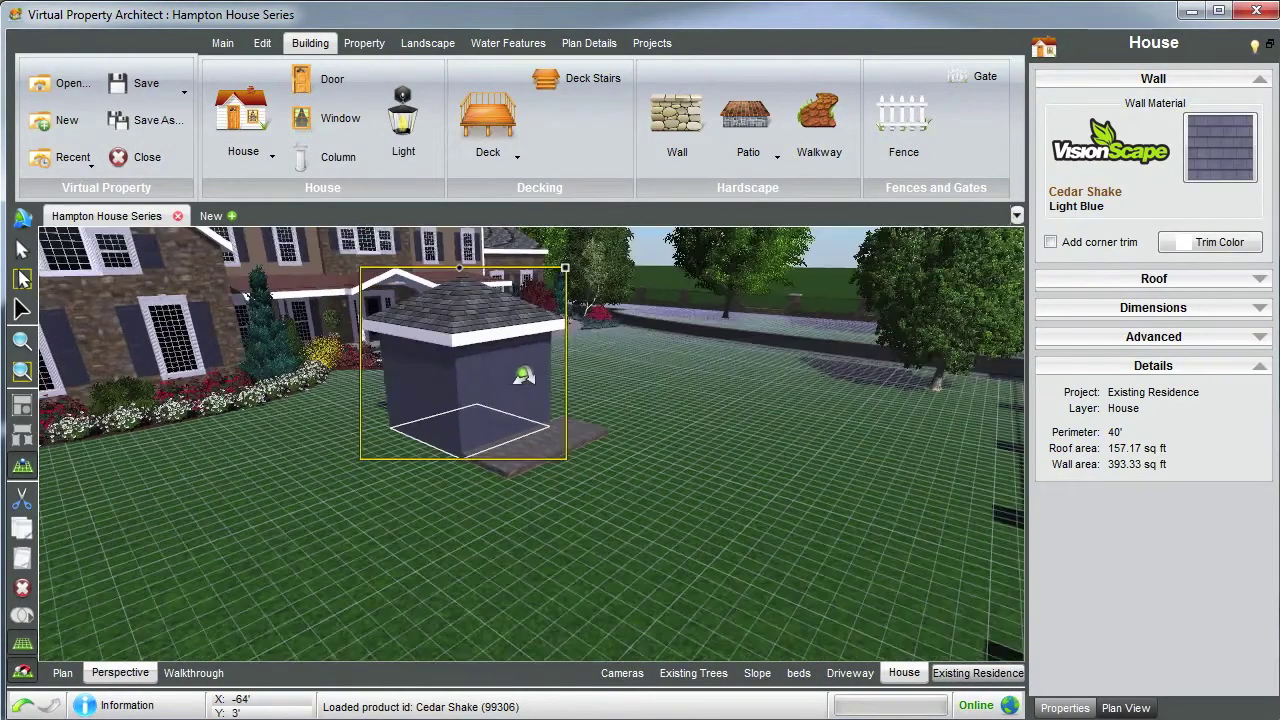
{"action": "mouse_move", "coordinate": [430, 410]}
{"action": "left_mouse_down"}
{"action": "mouse_move", "coordinate": [400, 409]}
{"action": "mouse_move", "coordinate": [444, 420]}
{"action": "left_mouse_up"}
{"action": "scroll", "coordinate": [442, 412], "scroll_direction": "down", "scroll_amount": 5}
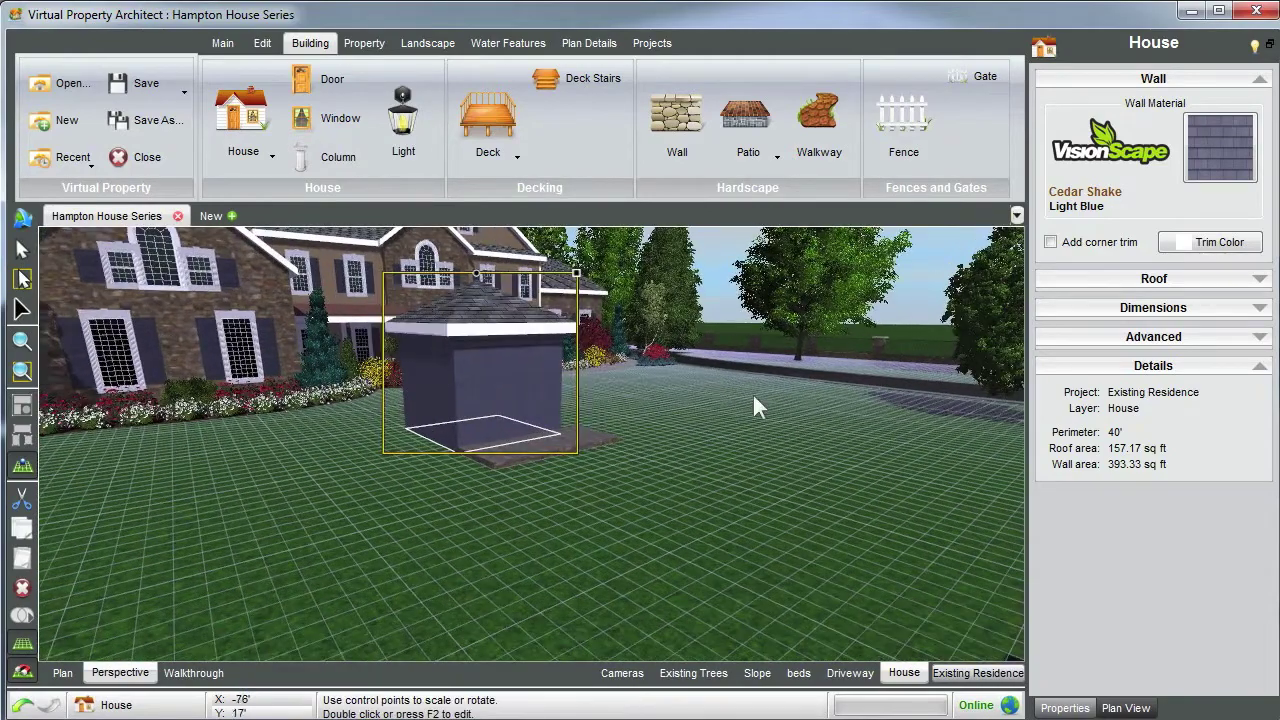
Adjust the small house's roof dimensions to a pitch of 32 and an overhang of 1'-2 1/8"
{"action": "left_click", "coordinate": [1105, 280]}
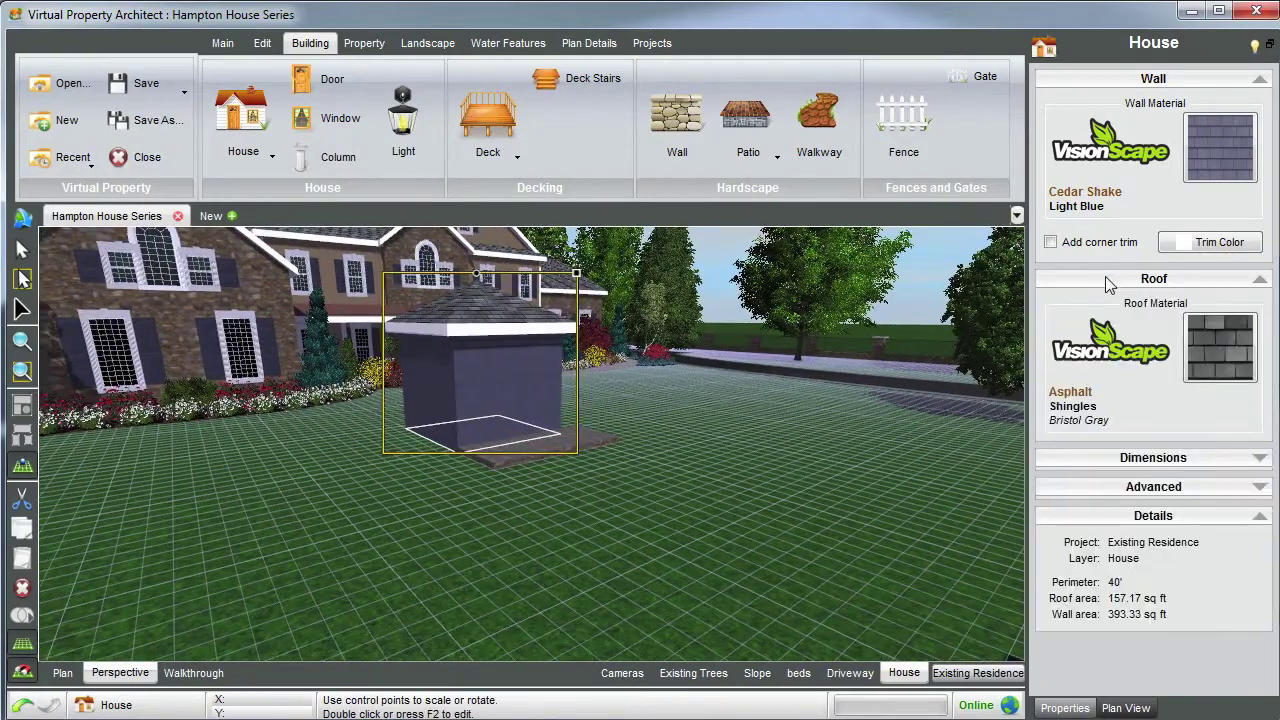
{"action": "left_click", "coordinate": [1124, 462]}
{"action": "left_click_drag", "start_coordinate": [1110, 334], "coordinate": [1140, 416]}
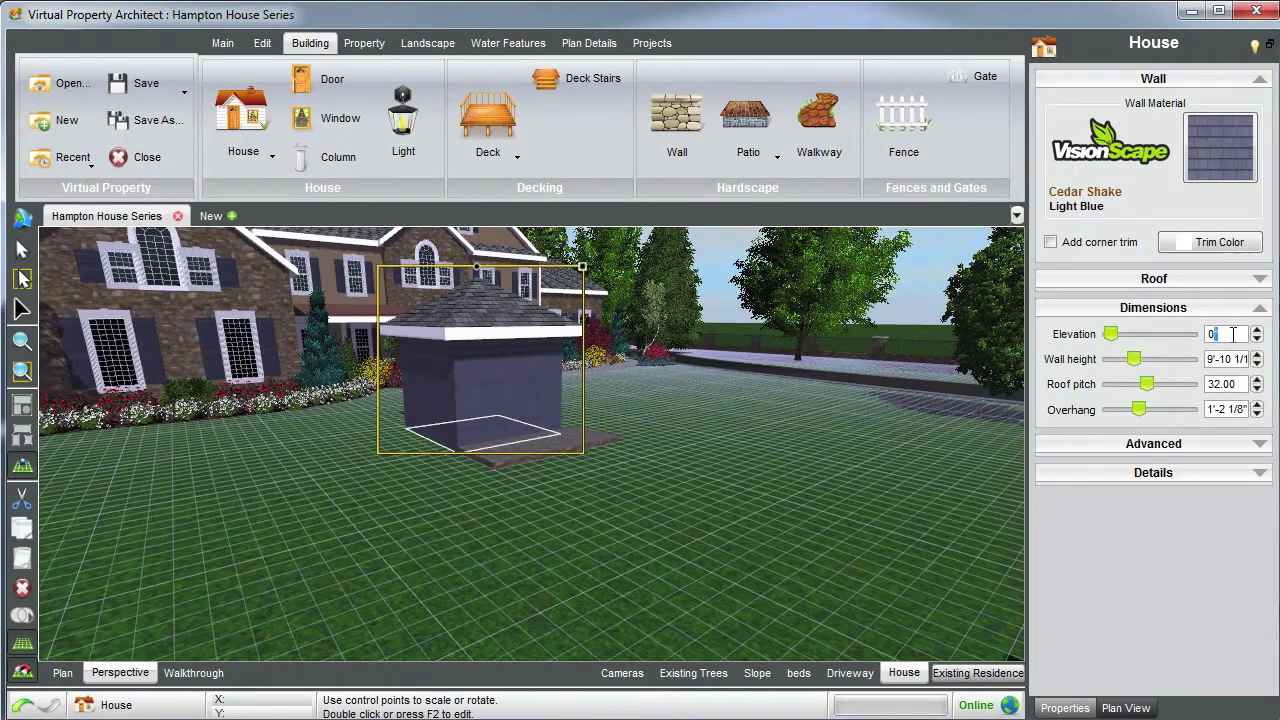
Try raising the small house to an elevation of 2' and undo the elevation change
{"action": "key", "text": "Return"}
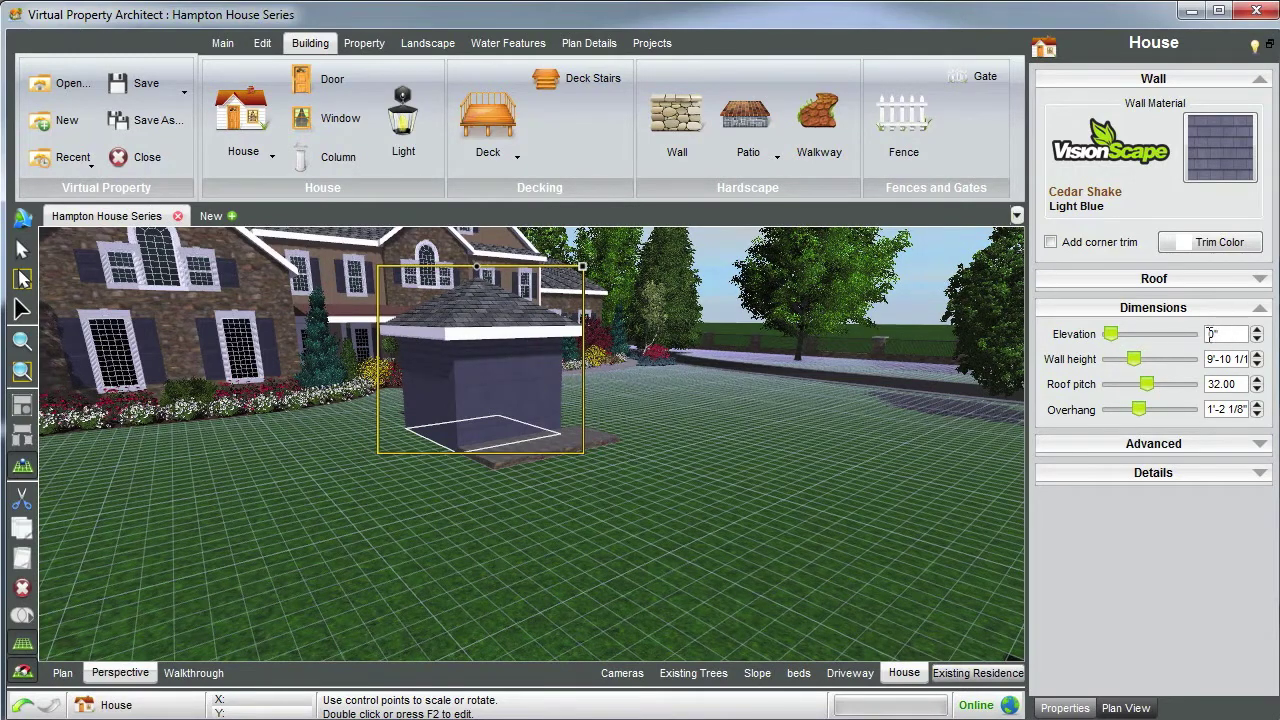
{"action": "type", "text": "2"}
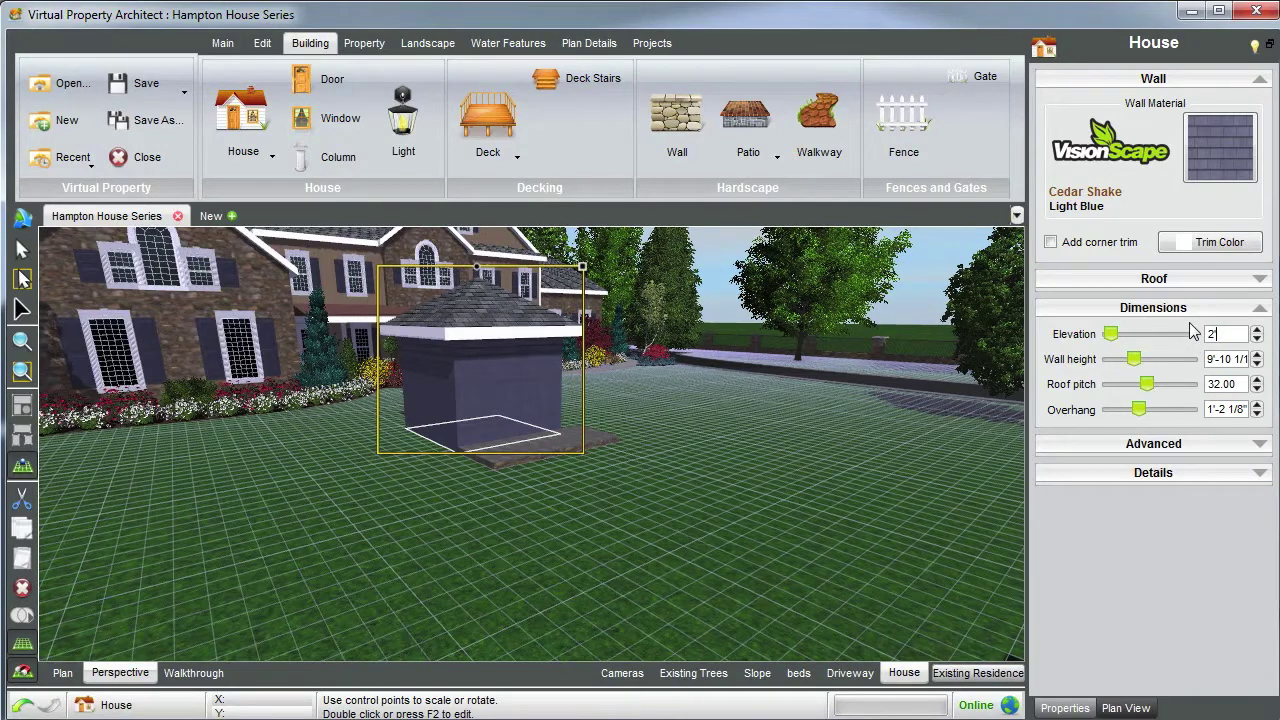
{"action": "key", "text": "Return"}
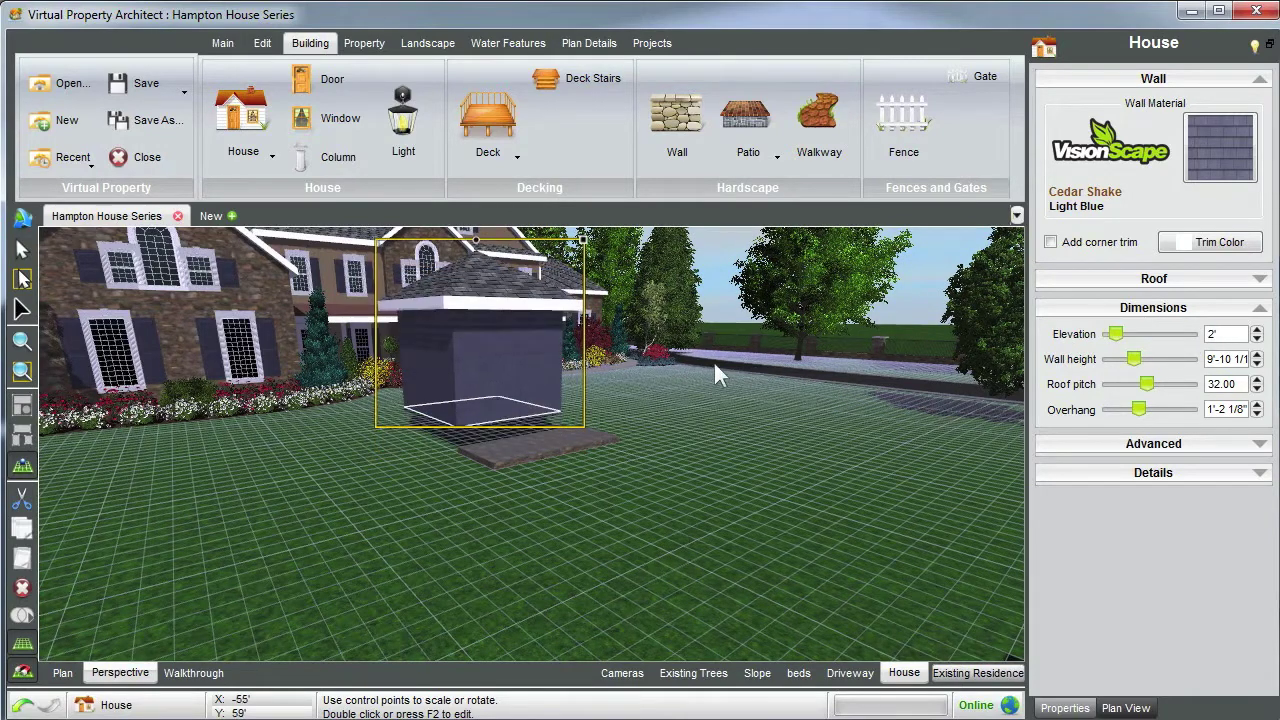
{"action": "left_click", "coordinate": [674, 458]}
{"action": "key", "text": "ctrl+z"}
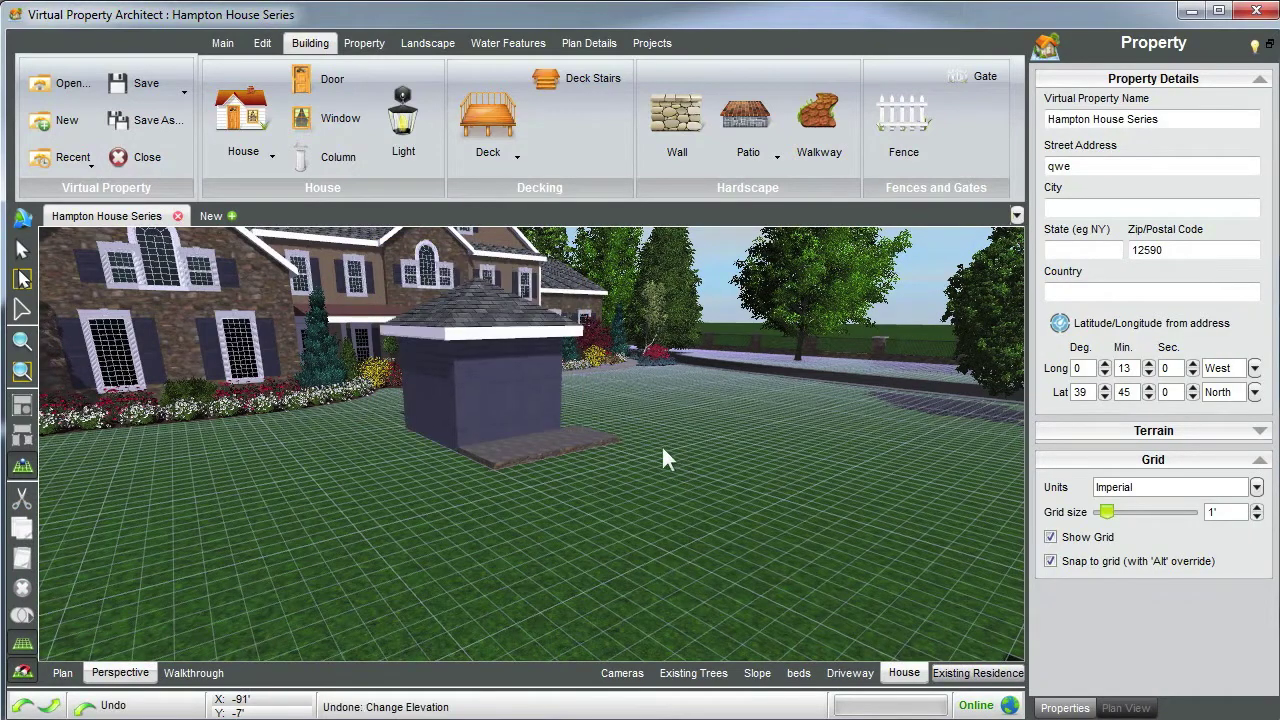
Remove the small house and its adjoining patio from the front lawn
{"action": "left_click", "coordinate": [525, 395]}
{"action": "left_click", "coordinate": [641, 434]}
{"action": "left_click_drag", "start_coordinate": [641, 434], "coordinate": [548, 457]}
{"action": "left_click", "coordinate": [538, 406]}
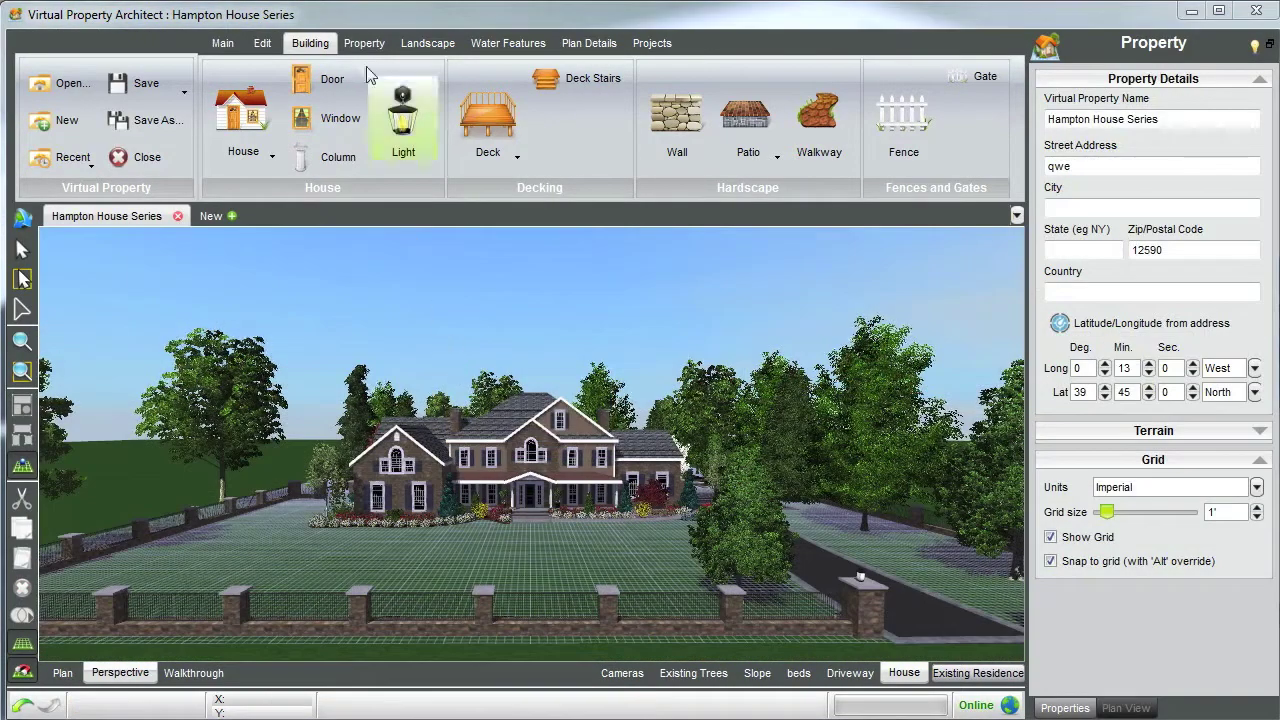
Place an Alaska Azalea from the plant catalogue on the front lawn facing the main house's entrance
{"action": "left_click", "coordinate": [360, 44]}
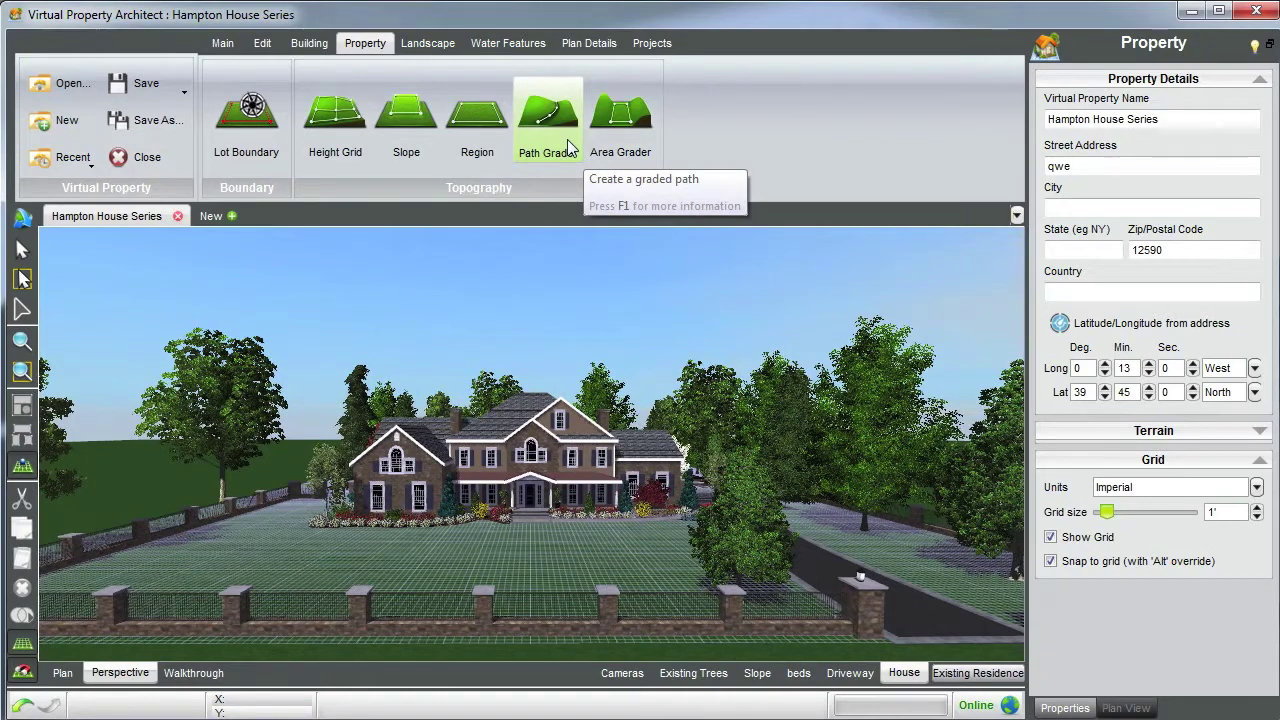
{"action": "left_click", "coordinate": [424, 45]}
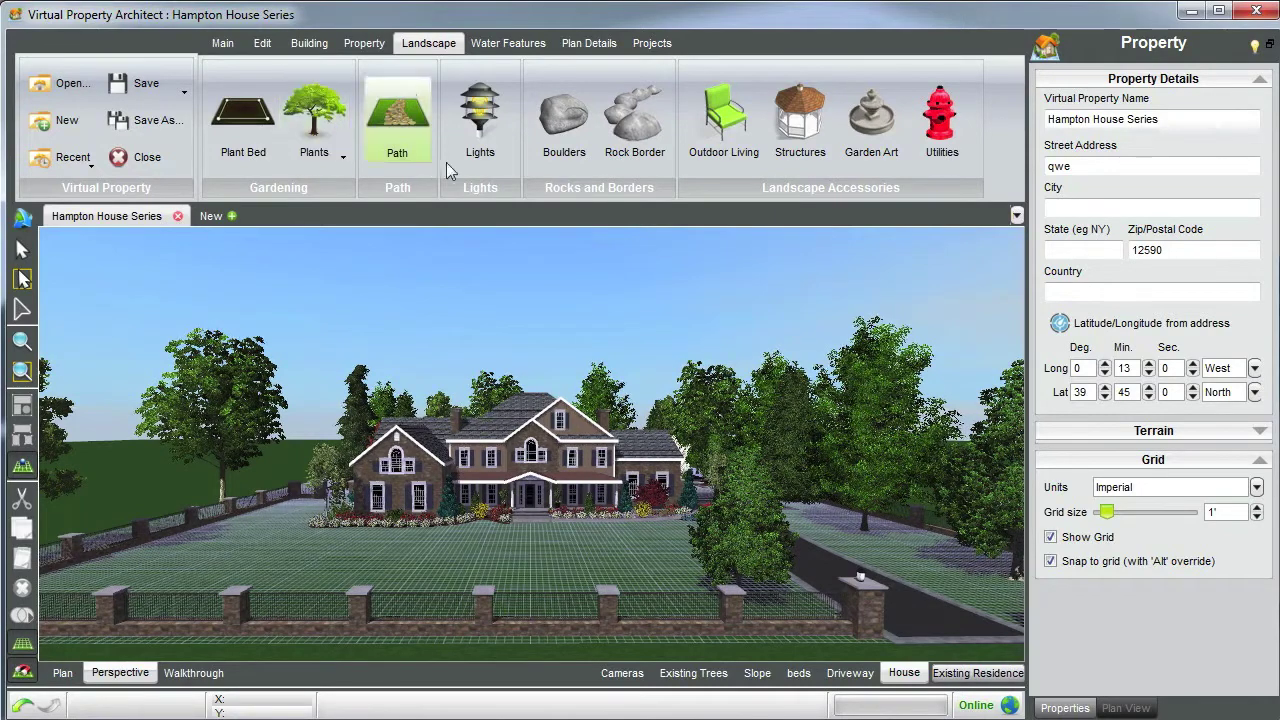
{"action": "left_click", "coordinate": [309, 110]}
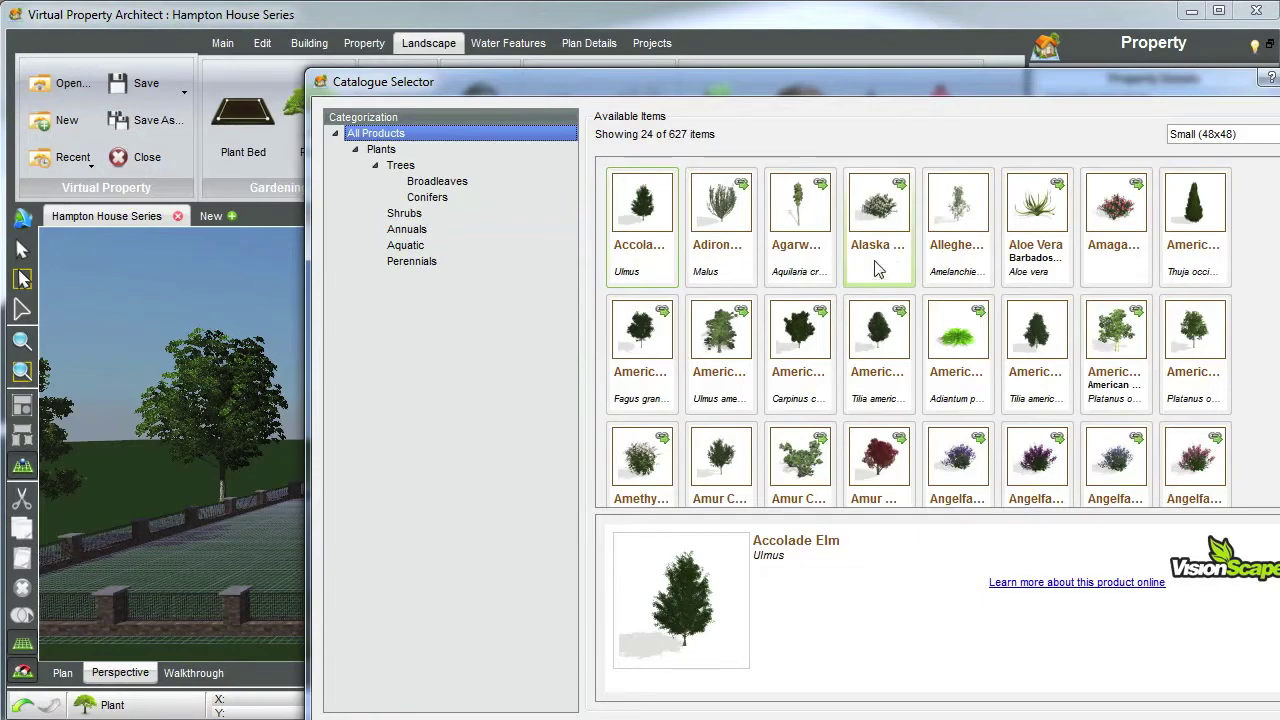
{"action": "left_click", "coordinate": [890, 225]}
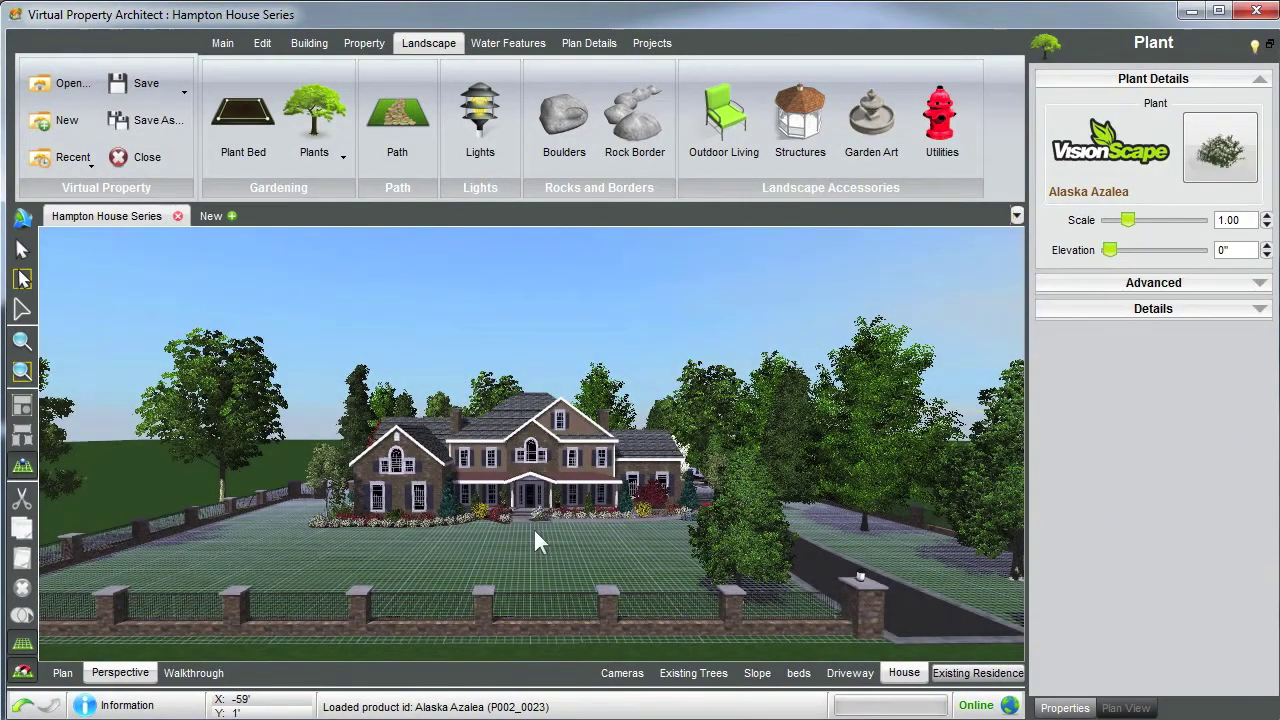
{"action": "left_click", "coordinate": [535, 542]}
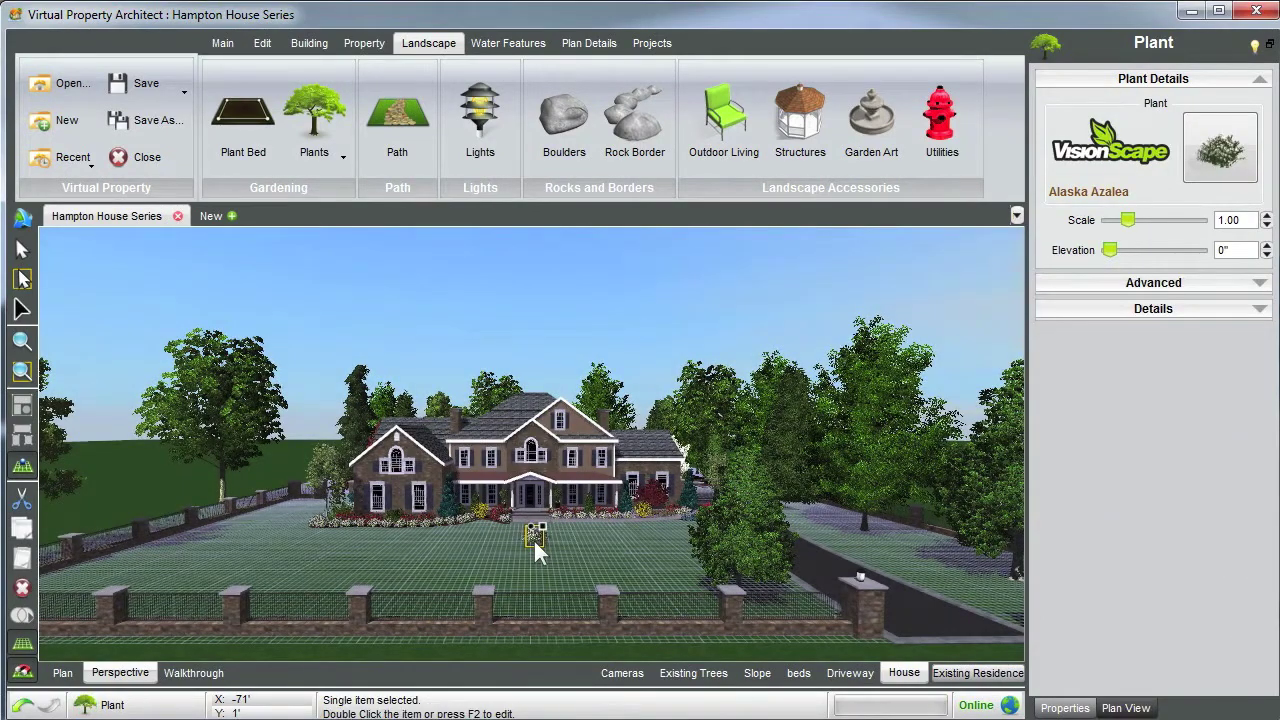
{"action": "scroll", "coordinate": [533, 538], "scroll_direction": "up", "scroll_amount": 5}
{"action": "scroll", "coordinate": [546, 520], "scroll_direction": "down", "scroll_amount": 3}
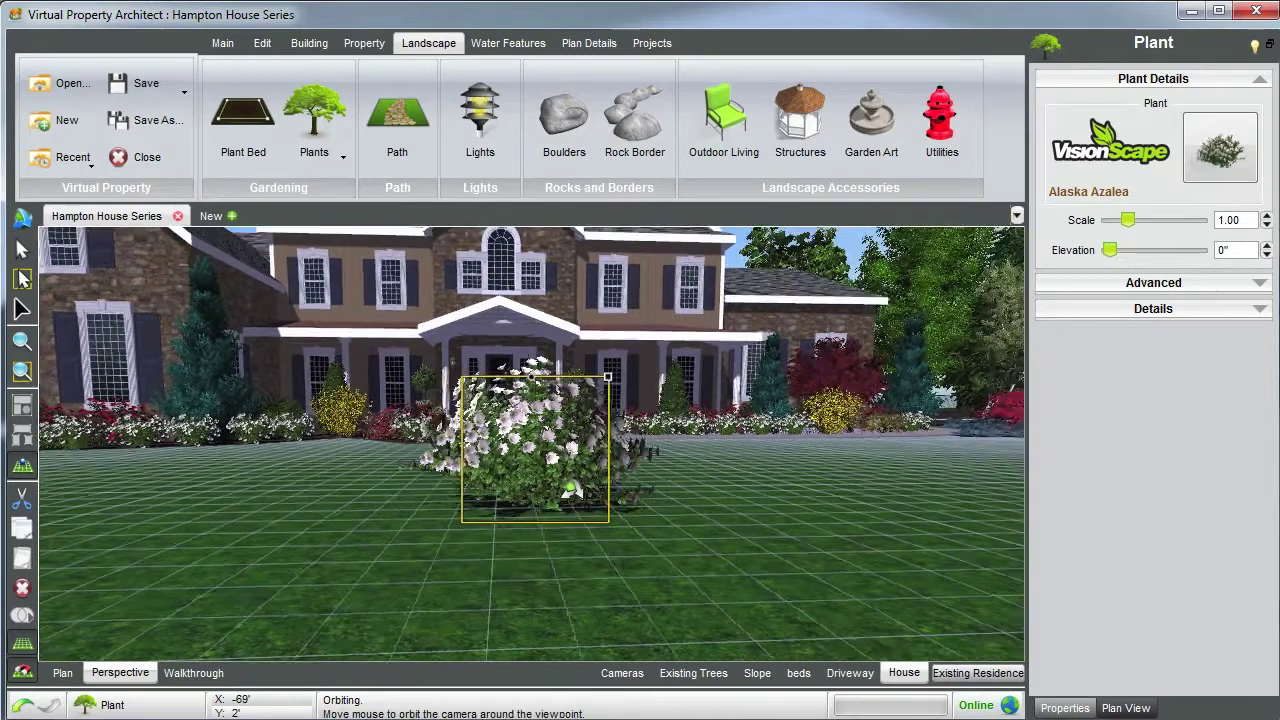
Move the azalea sideways across the front lawn, away from the entrance axis, and delete it
{"action": "left_click_drag", "start_coordinate": [571, 488], "coordinate": [414, 416]}
{"action": "scroll", "coordinate": [541, 495], "scroll_direction": "down", "scroll_amount": 3}
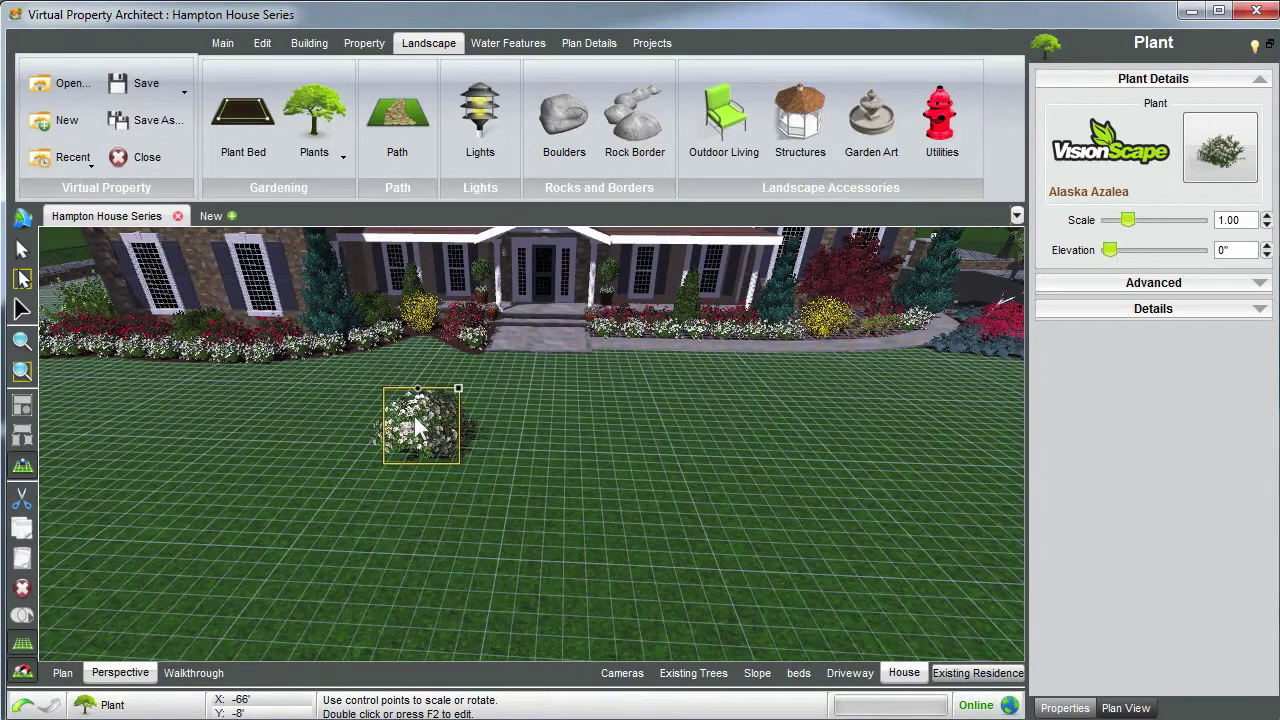
{"action": "key", "text": "Delete"}
Shift the time of day to slightly past midday to light the back of the main house
{"action": "left_click_drag", "start_coordinate": [428, 378], "coordinate": [553, 379]}
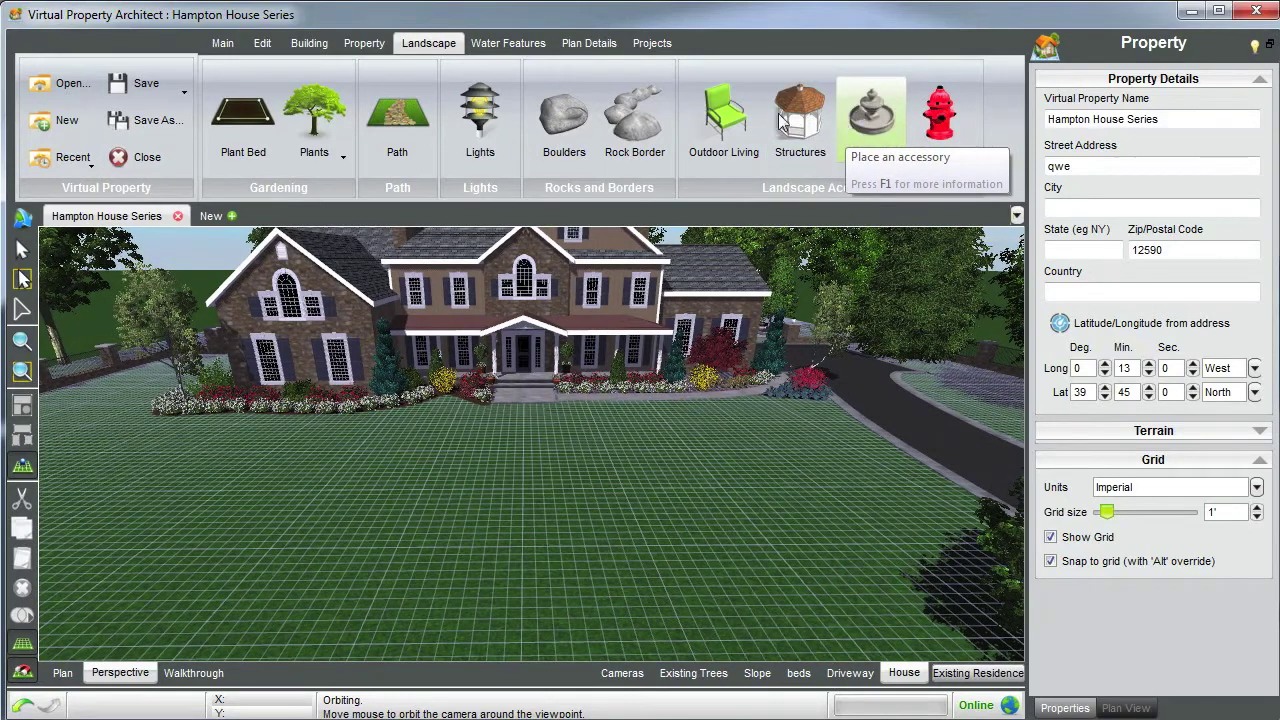
{"action": "left_click", "coordinate": [511, 42]}
{"action": "left_click_drag", "start_coordinate": [531, 370], "coordinate": [560, 466]}
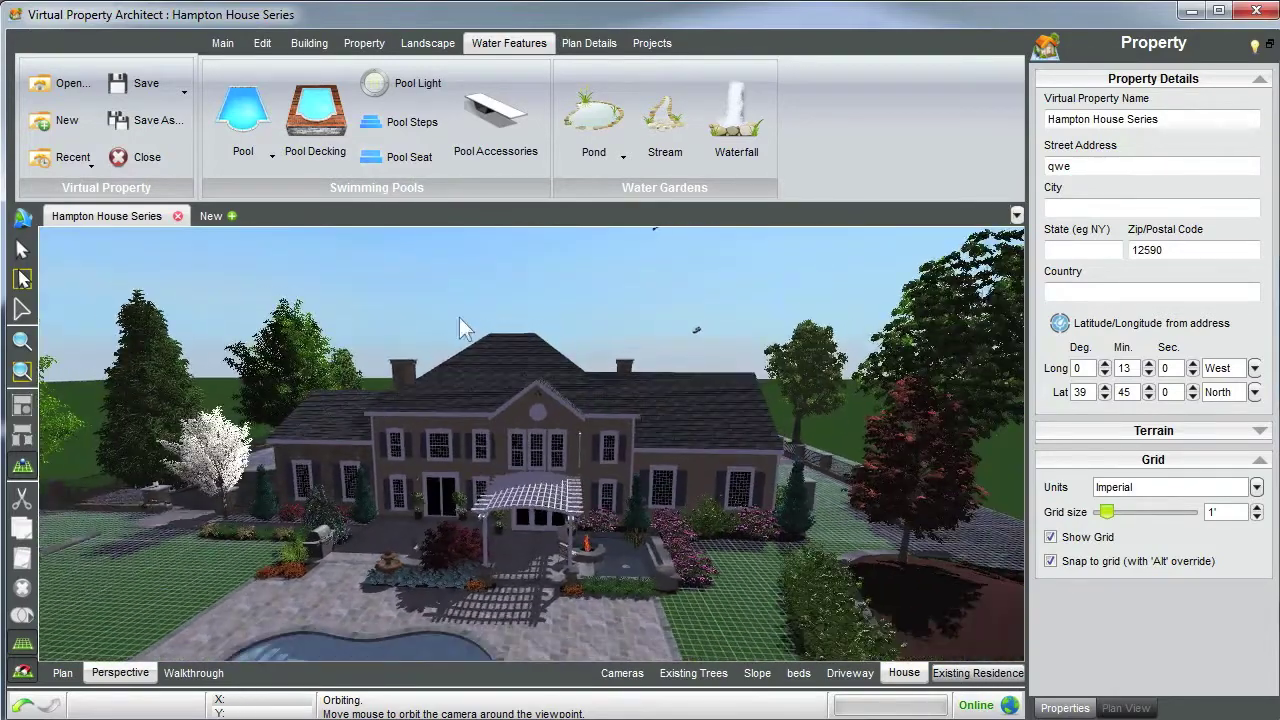
{"action": "left_click", "coordinate": [263, 43]}
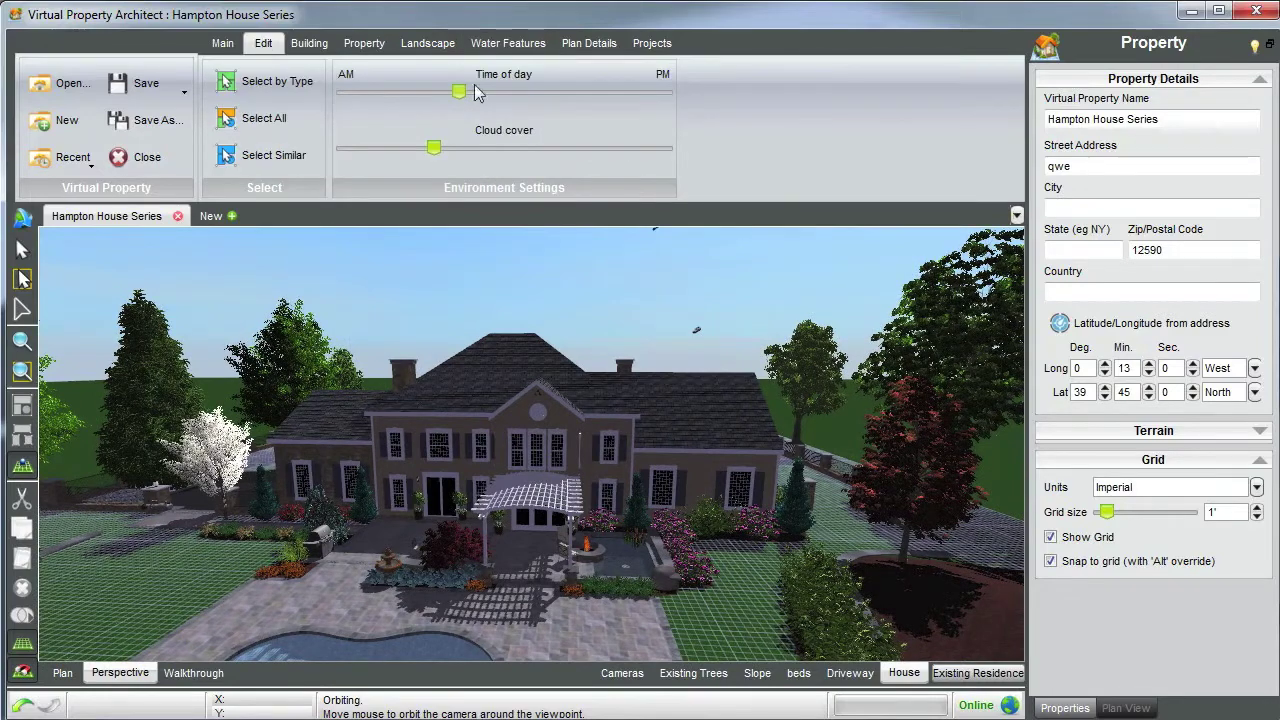
{"action": "left_click_drag", "start_coordinate": [461, 97], "coordinate": [524, 107]}
{"action": "left_click_drag", "start_coordinate": [503, 518], "coordinate": [708, 610]}
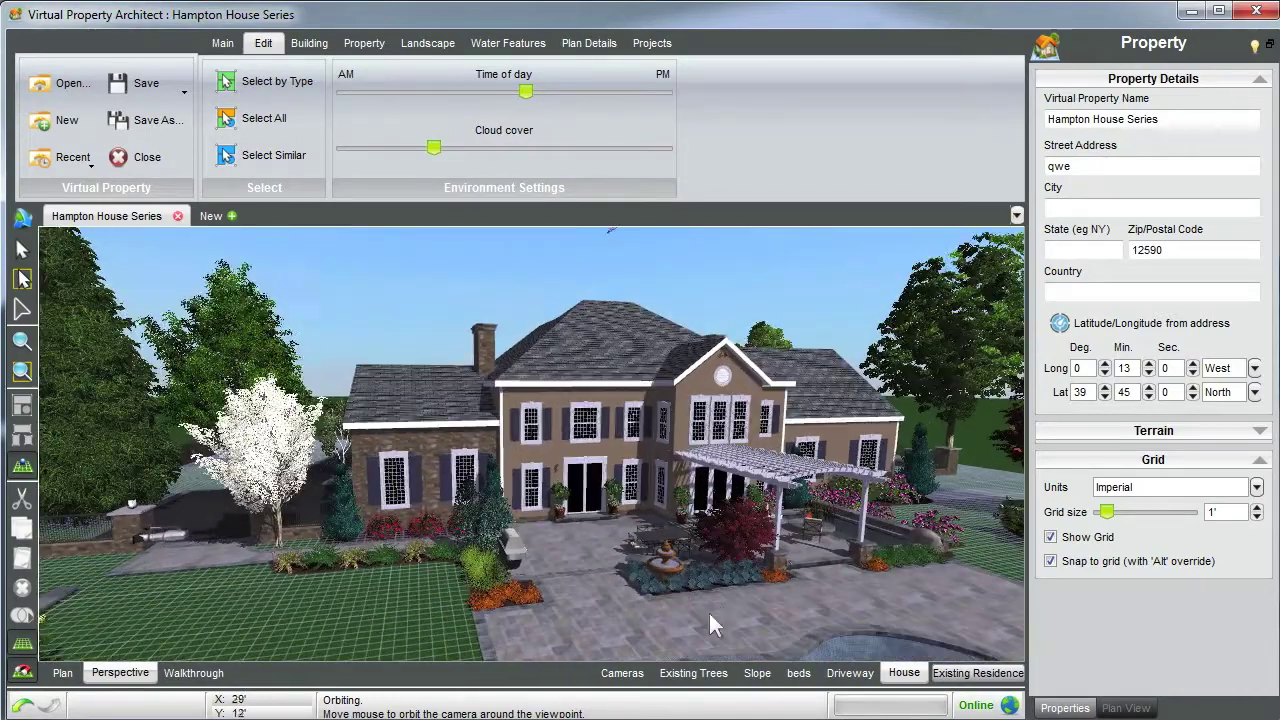
Examine the backyard patio and pool up close, along with the swimming pool and water garden tools
{"action": "left_click", "coordinate": [837, 649]}
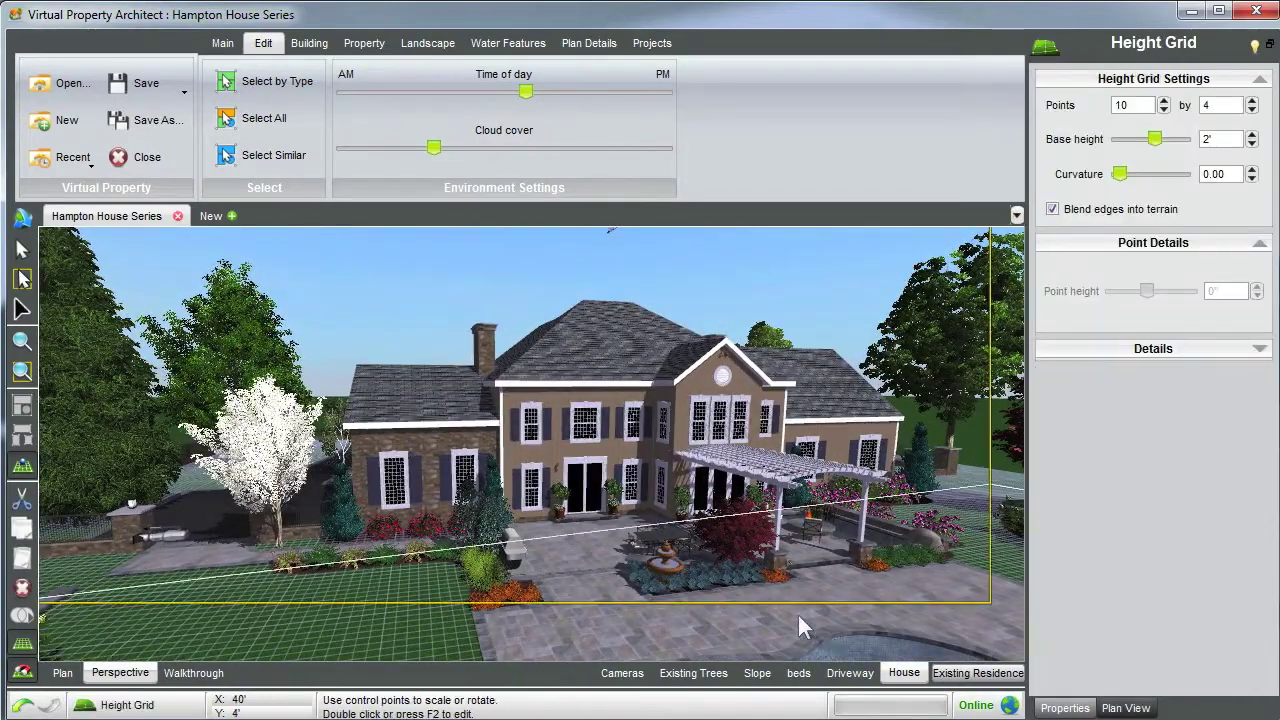
{"action": "left_click", "coordinate": [797, 483]}
{"action": "left_click_drag", "start_coordinate": [732, 457], "coordinate": [789, 545]}
{"action": "left_click", "coordinate": [810, 548]}
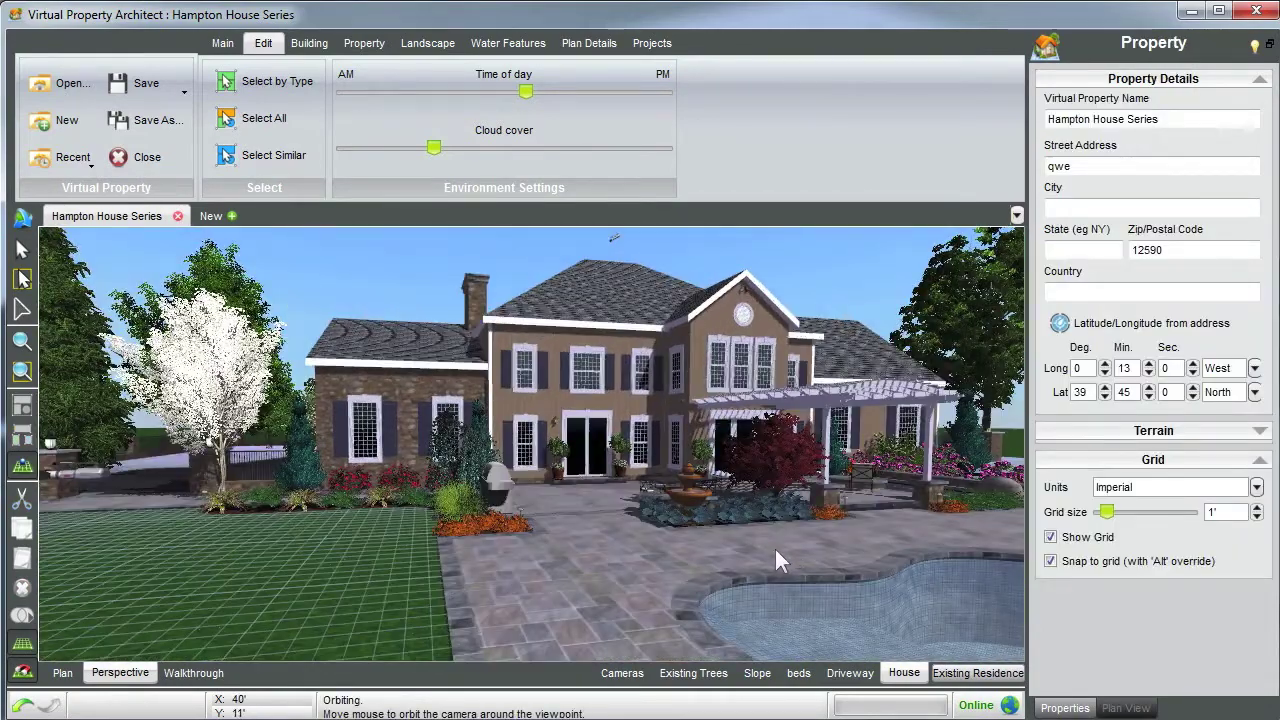
{"action": "left_click", "coordinate": [509, 46]}
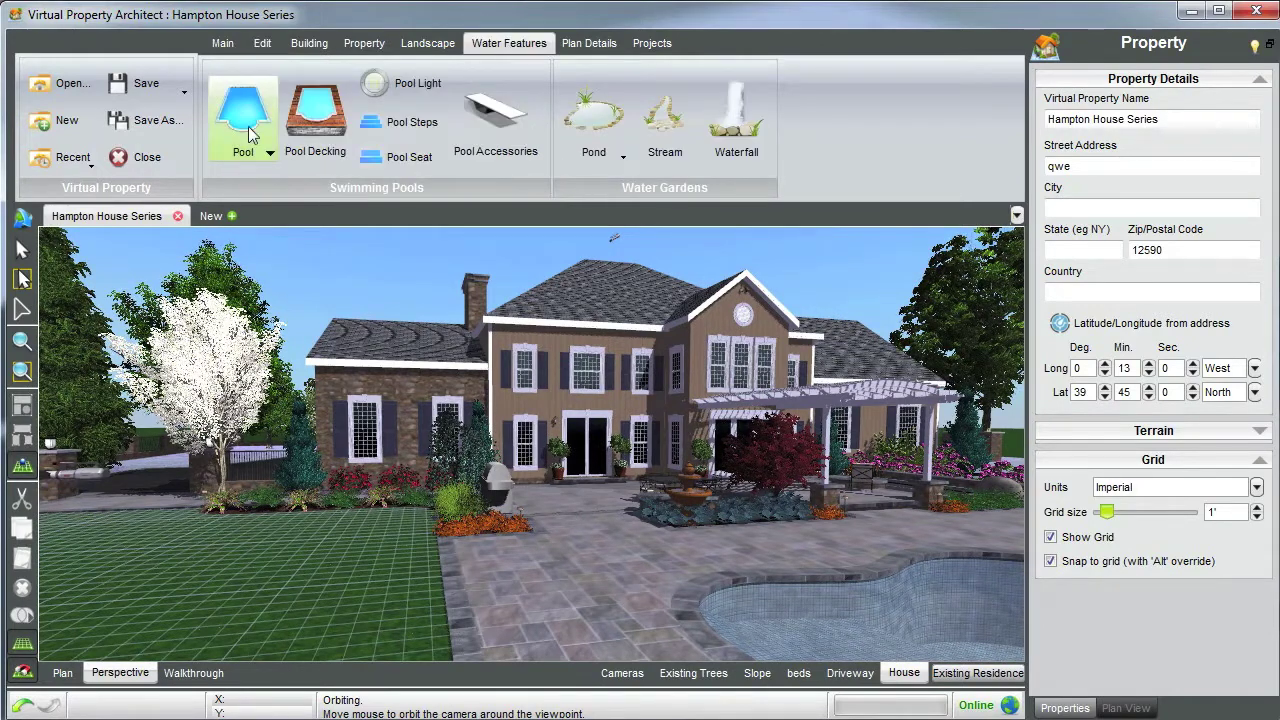
{"action": "left_click_drag", "start_coordinate": [600, 540], "coordinate": [684, 553]}
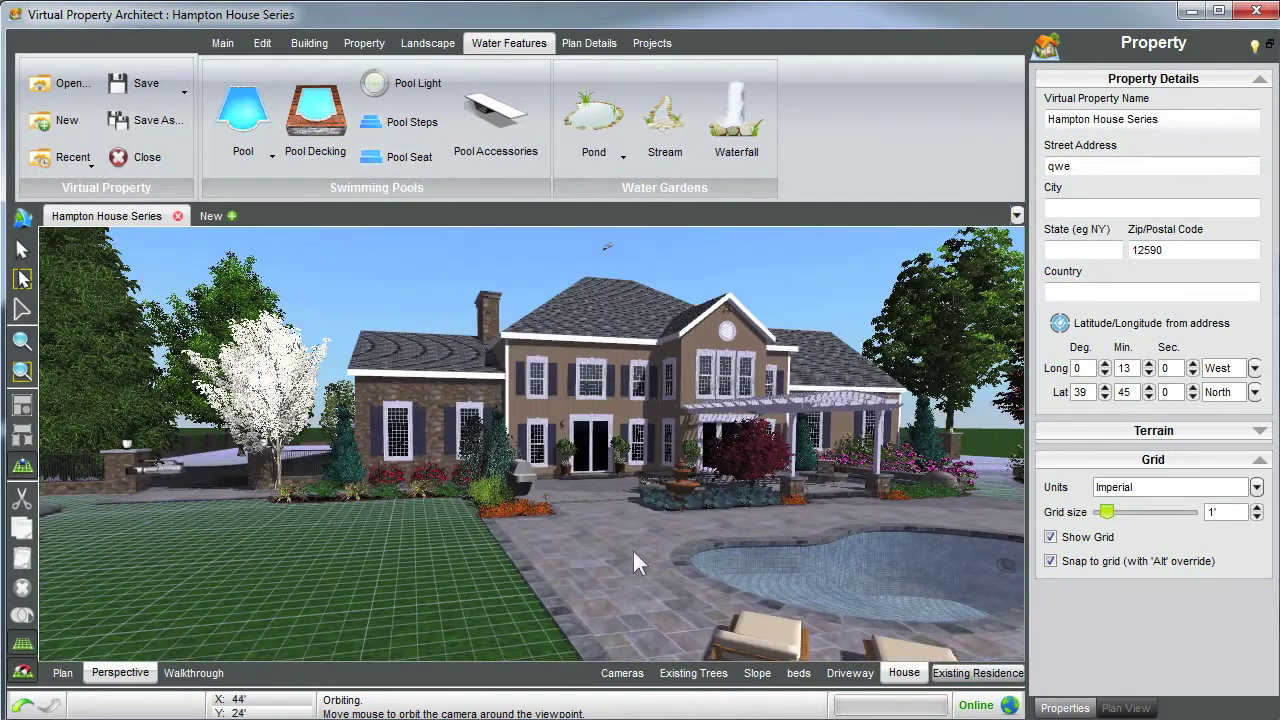
{"action": "left_click", "coordinate": [791, 573]}
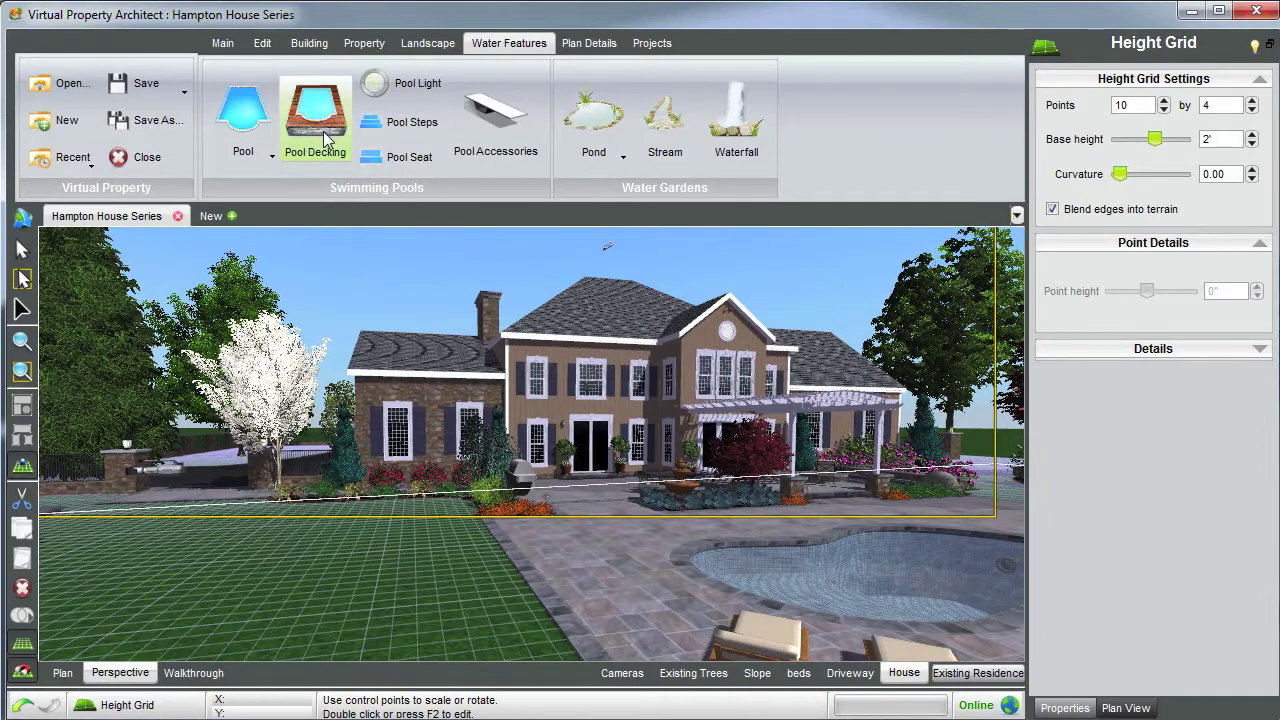
{"action": "left_click", "coordinate": [817, 265]}
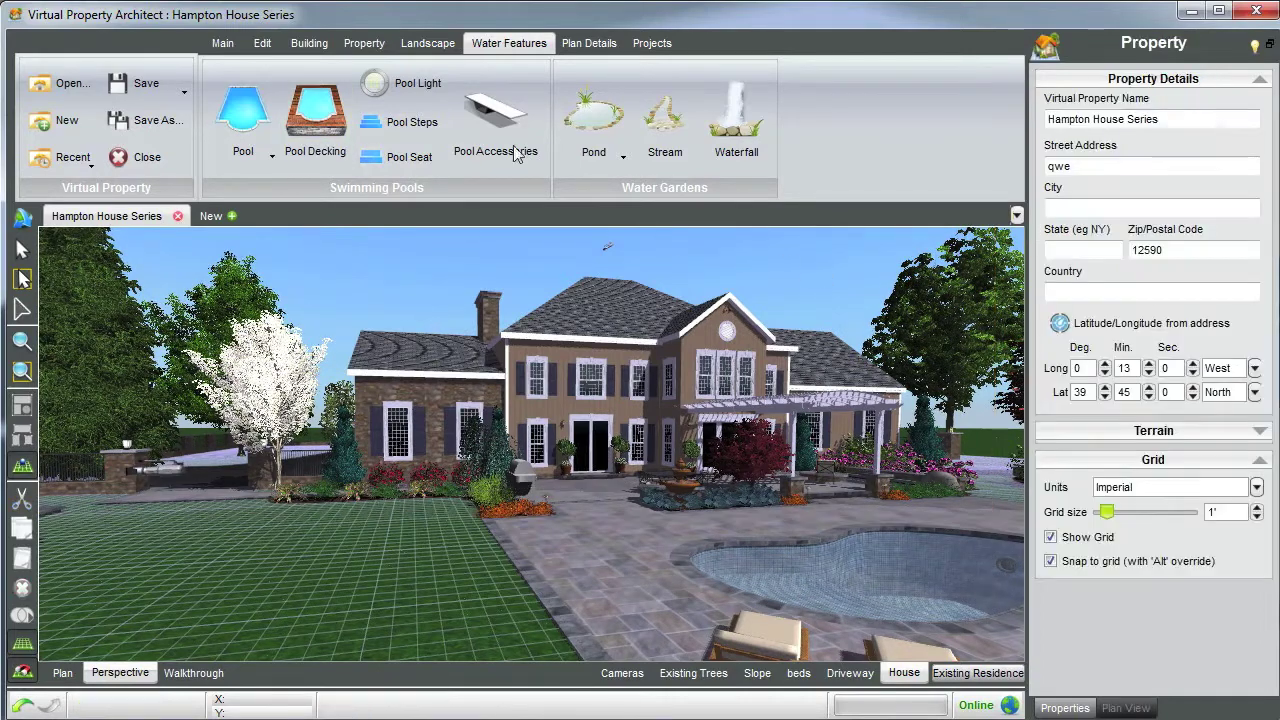
Examine the property in Plan view, along with the plan drawing tools and the Existing Residence project's layers
{"action": "left_click", "coordinate": [585, 45]}
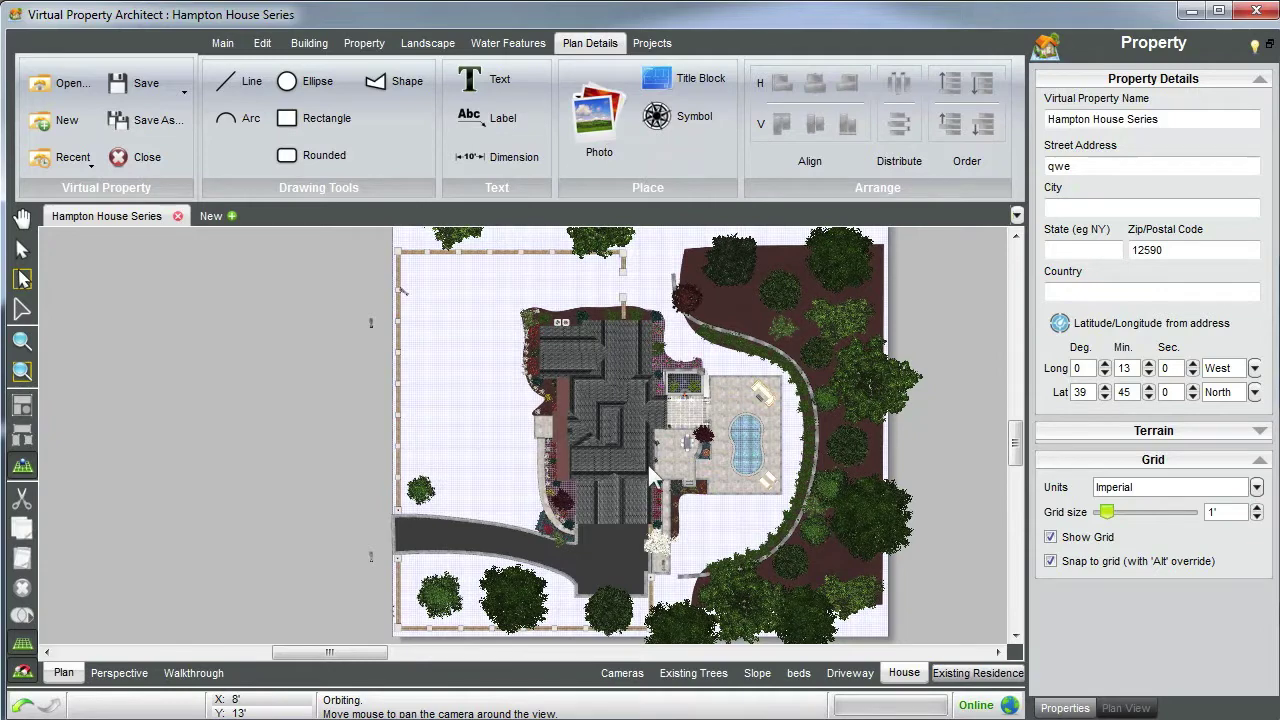
{"action": "scroll", "coordinate": [648, 465], "scroll_direction": "up", "scroll_amount": 3}
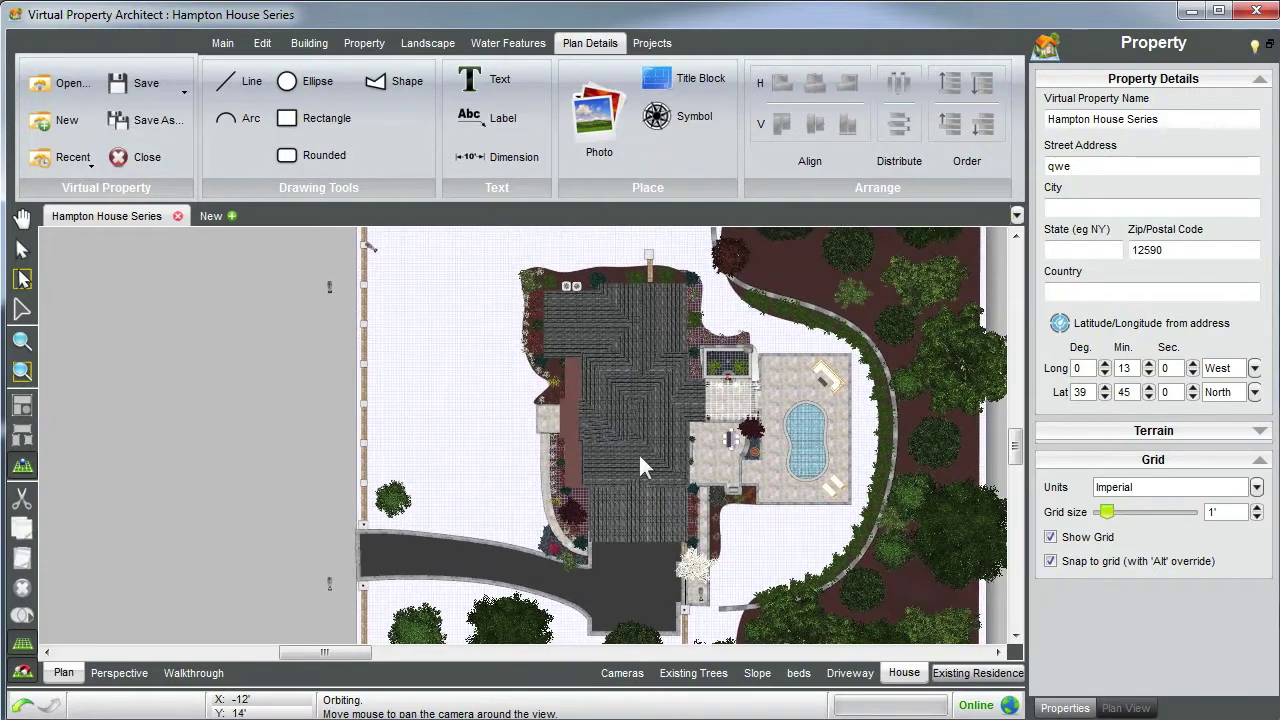
{"action": "left_click", "coordinate": [651, 43]}
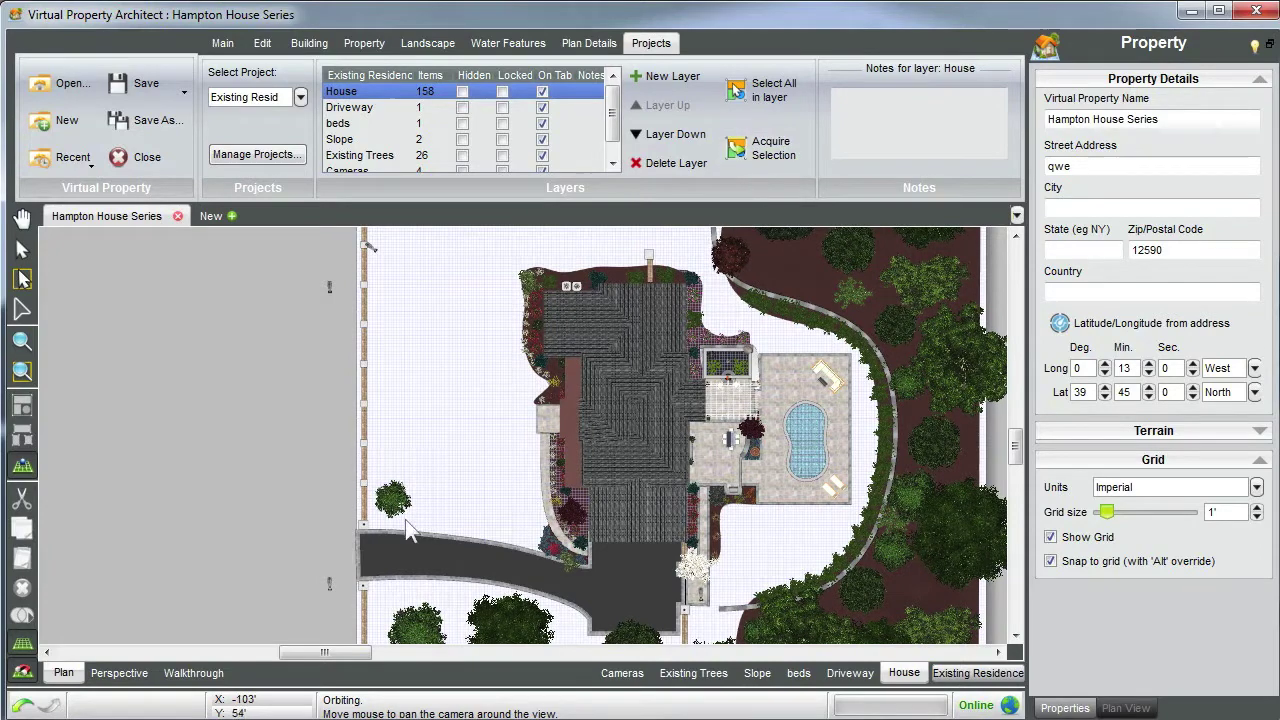
{"action": "scroll", "coordinate": [410, 512], "scroll_direction": "down", "scroll_amount": 1}
Return to the Perspective view of the back of the house and hide the ground grid
{"action": "left_click", "coordinate": [120, 674]}
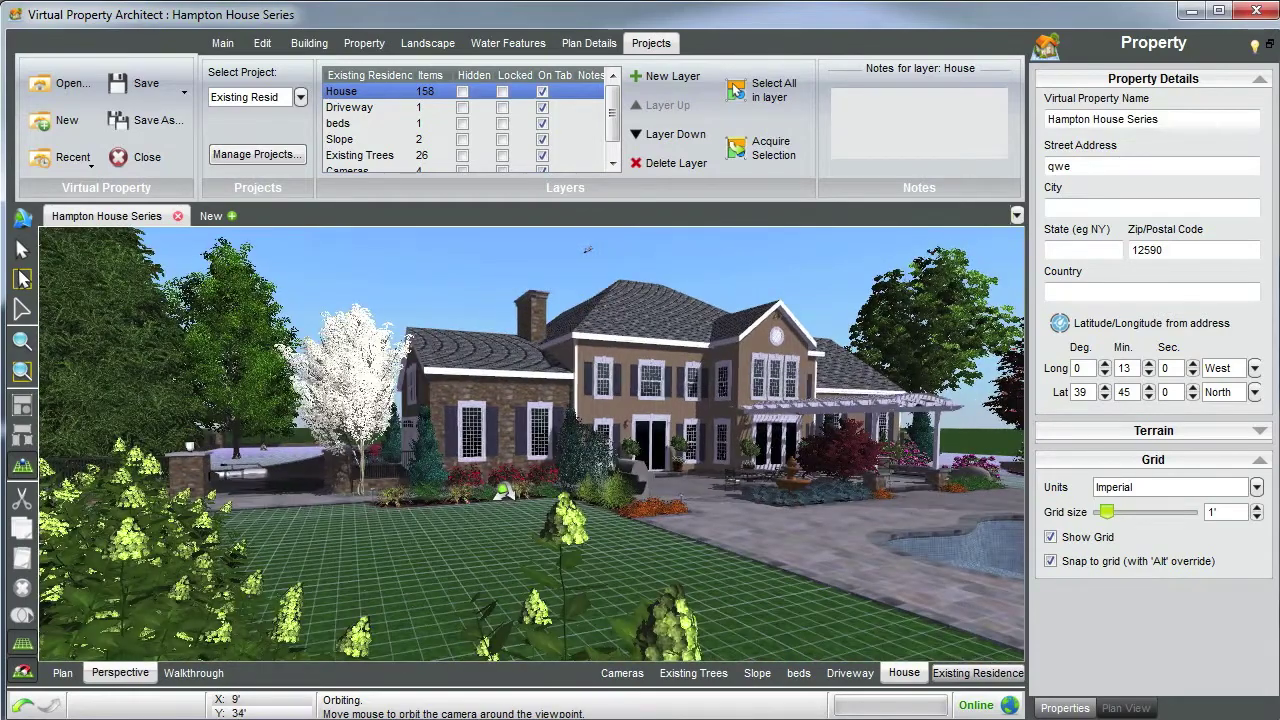
{"action": "left_click_drag", "start_coordinate": [505, 491], "coordinate": [496, 484]}
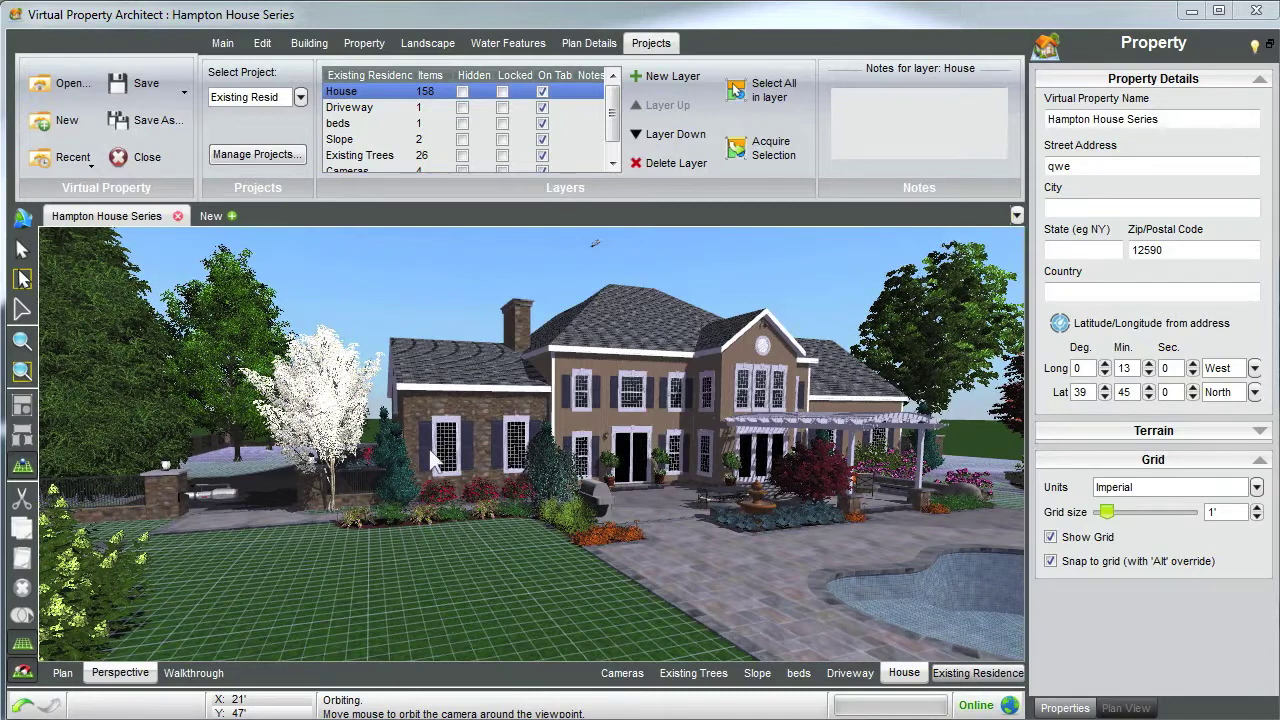
{"action": "left_click_drag", "start_coordinate": [449, 487], "coordinate": [356, 551]}
{"action": "left_click", "coordinate": [22, 643]}
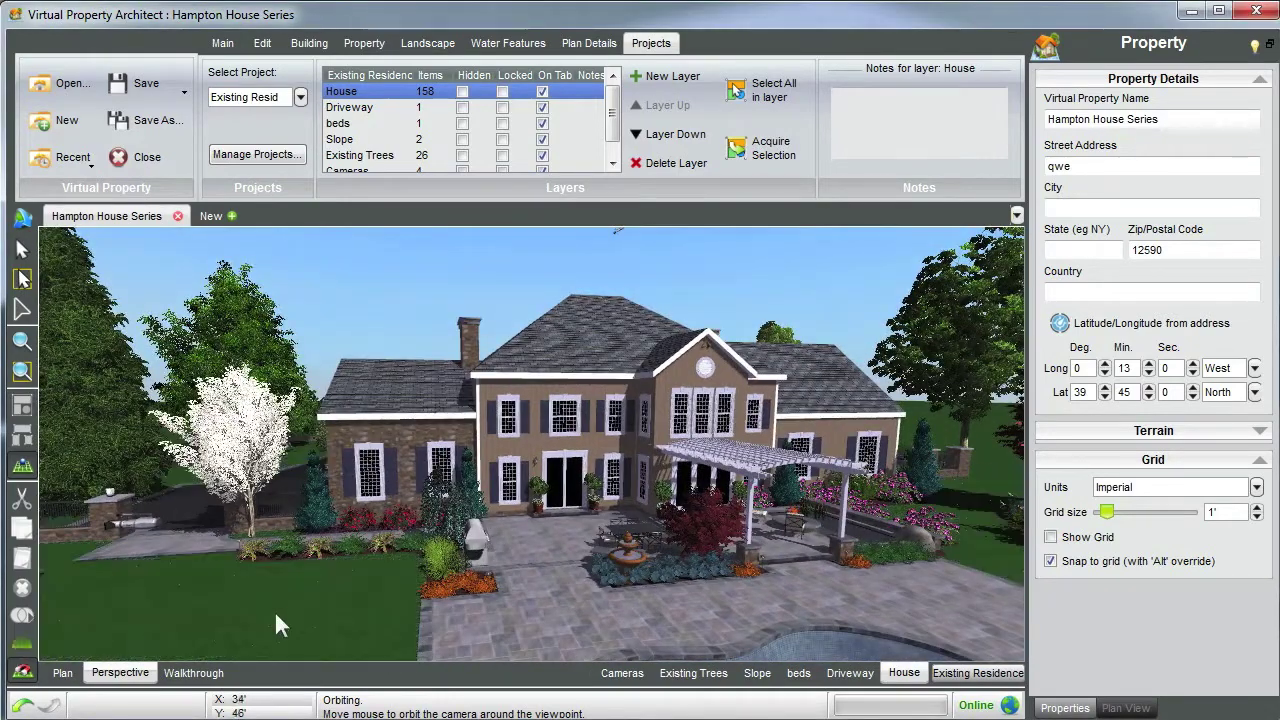
Frame the back of the house with the pool and set up a screenshot to upload to Virtual Property online
{"action": "left_click_drag", "start_coordinate": [390, 565], "coordinate": [400, 556]}
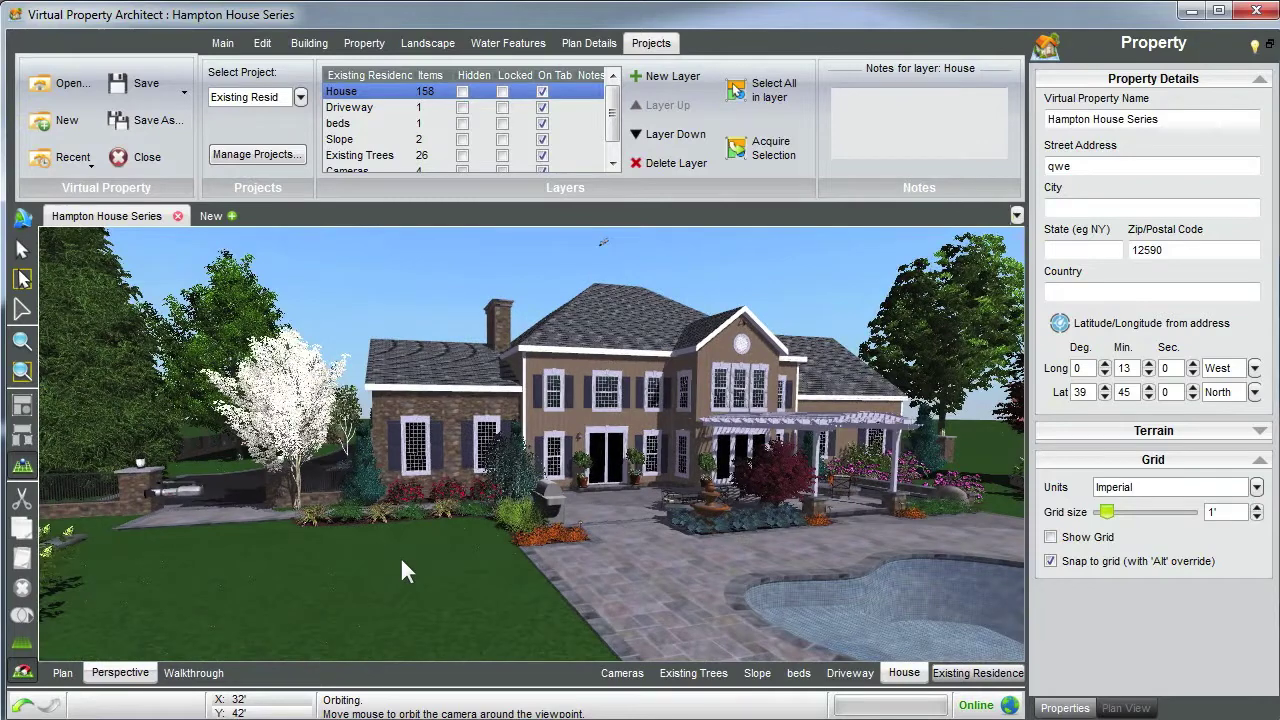
{"action": "left_click", "coordinate": [226, 45]}
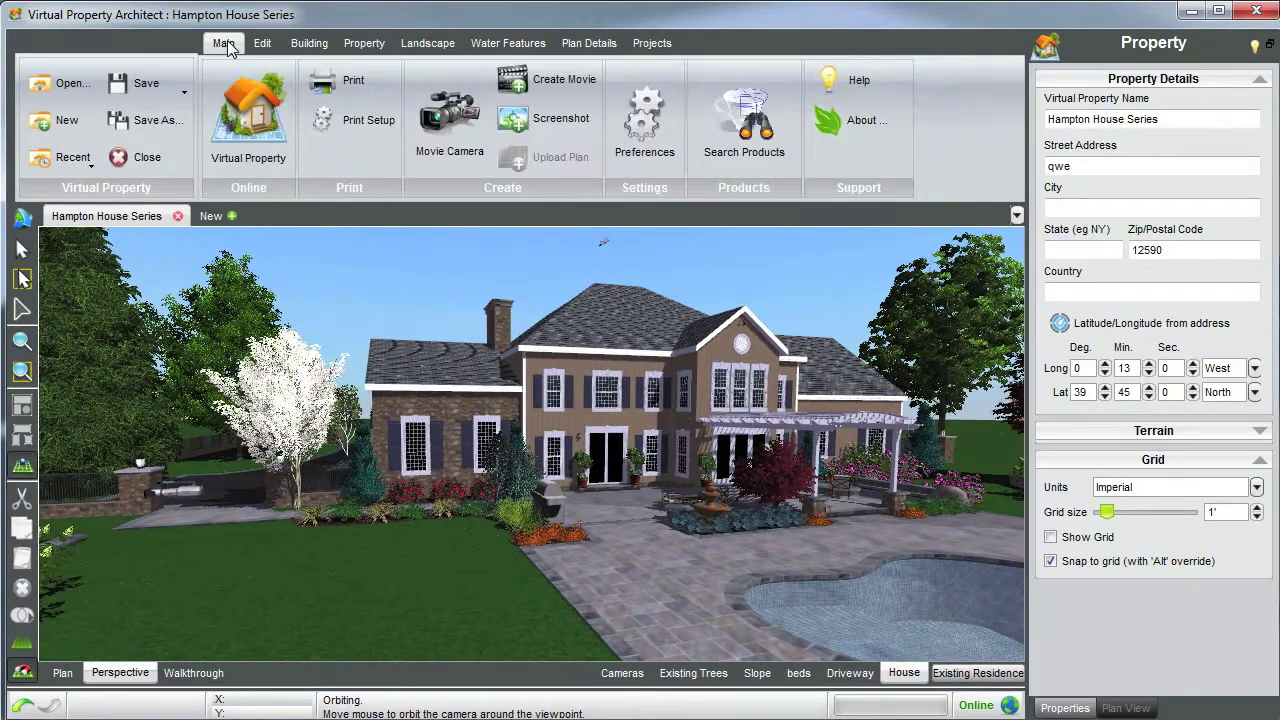
{"action": "left_click", "coordinate": [548, 124]}
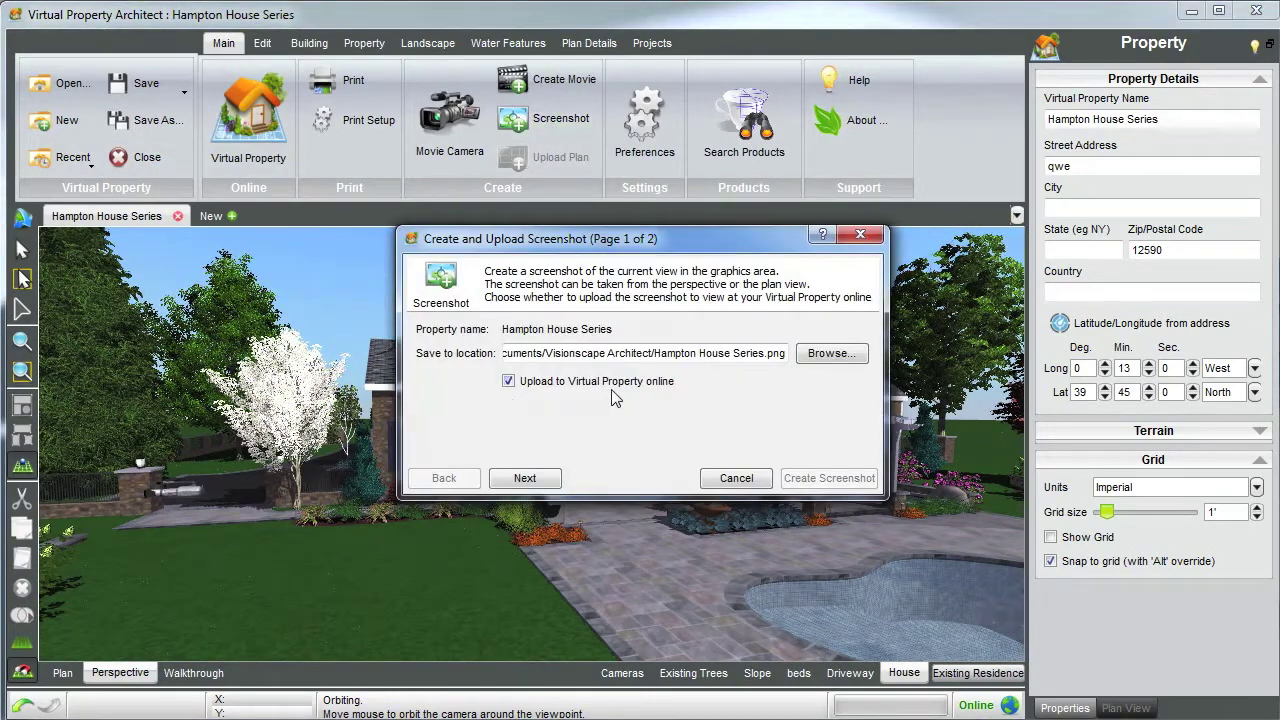
{"action": "left_click", "coordinate": [524, 479]}
Name the screenshot "Tutorial one", describe it as "Thanks for joining us today.", and create and upload it under the Existing Residence project
{"action": "left_click", "coordinate": [530, 352]}
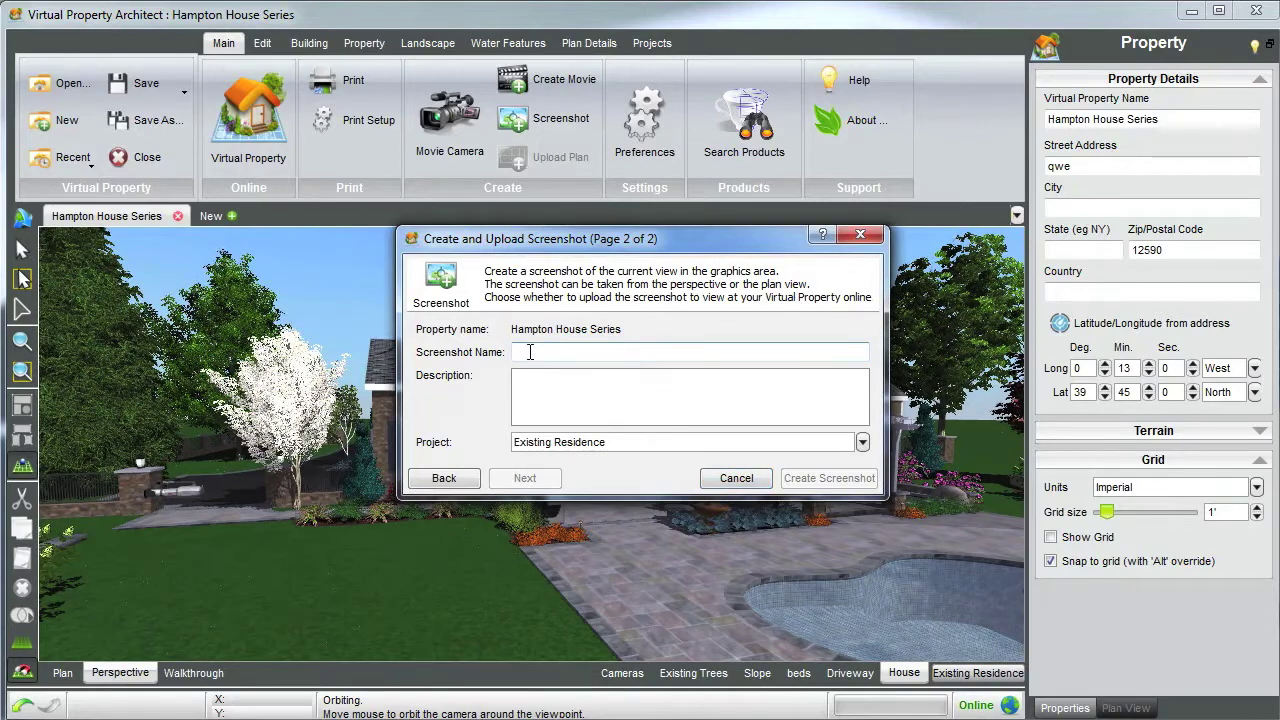
{"action": "type", "text": "Tutori"}
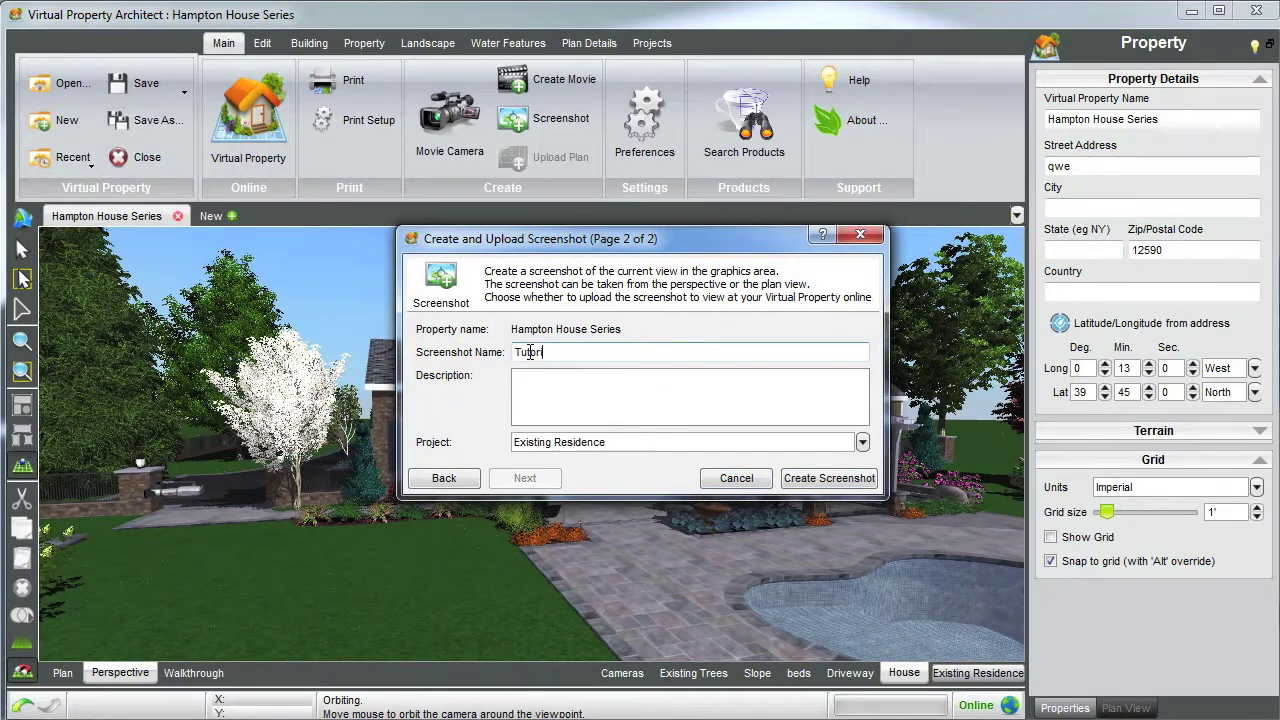
{"action": "type", "text": "al one"}
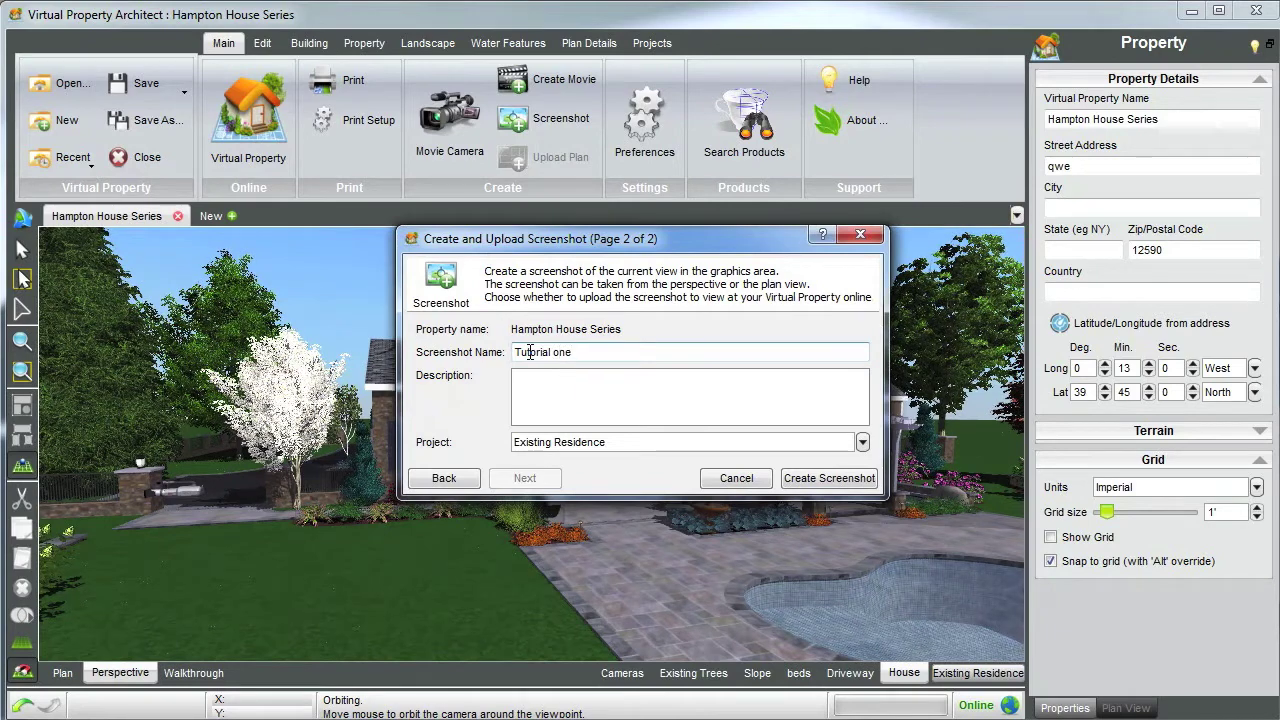
{"action": "type", "text": "hanks for jo"}
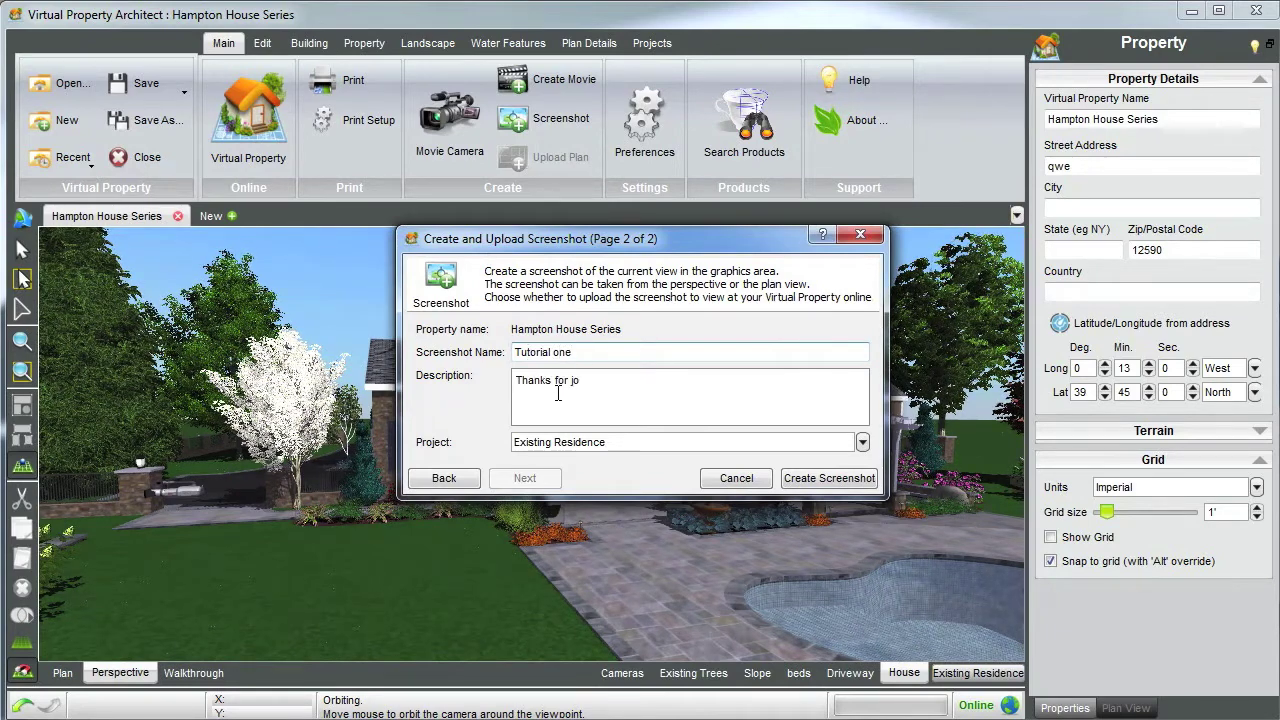
{"action": "type", "text": "ining us today."}
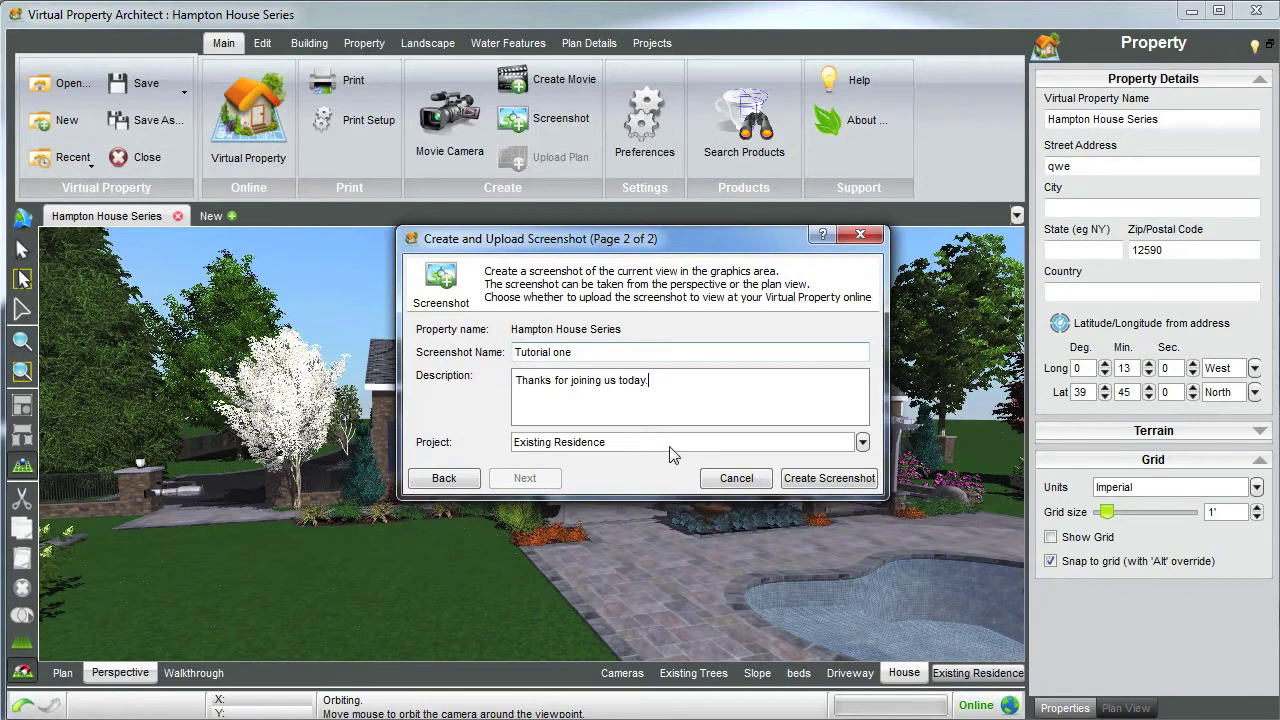
{"action": "left_click", "coordinate": [810, 480]}
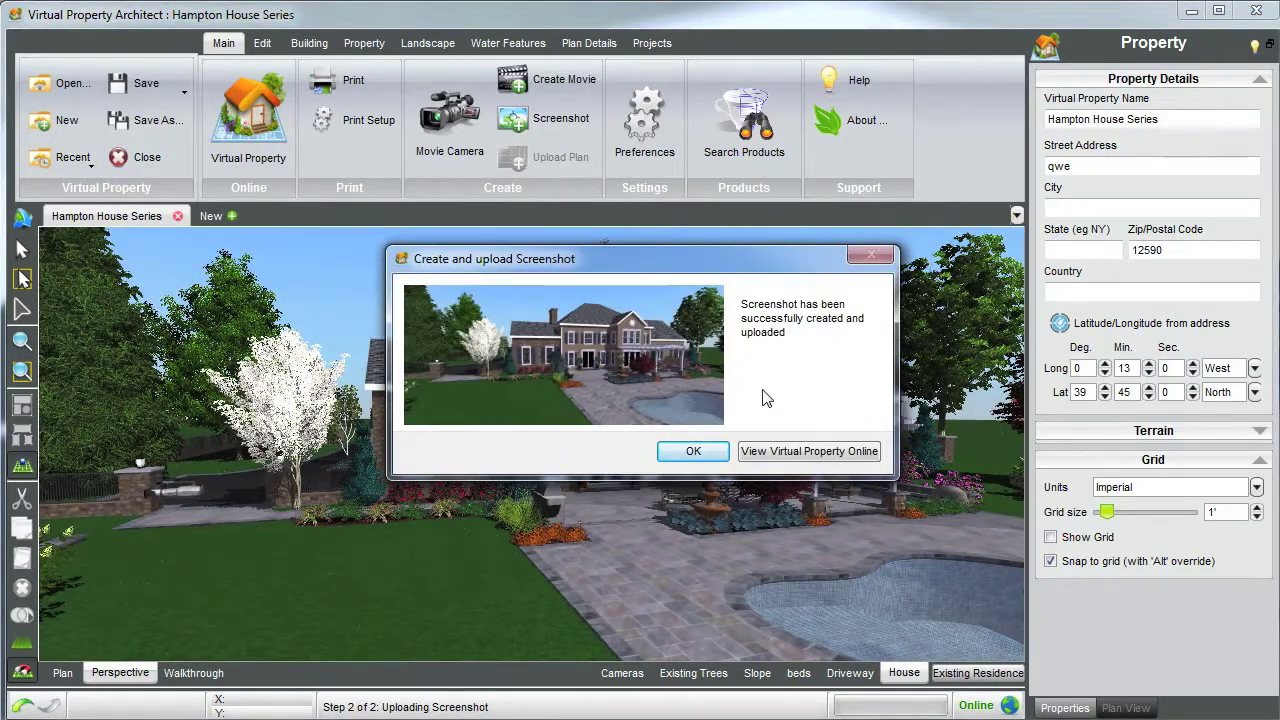
View the Hampton House Series property online in the web browser and look through its uploaded screenshots
{"action": "left_click", "coordinate": [758, 455]}
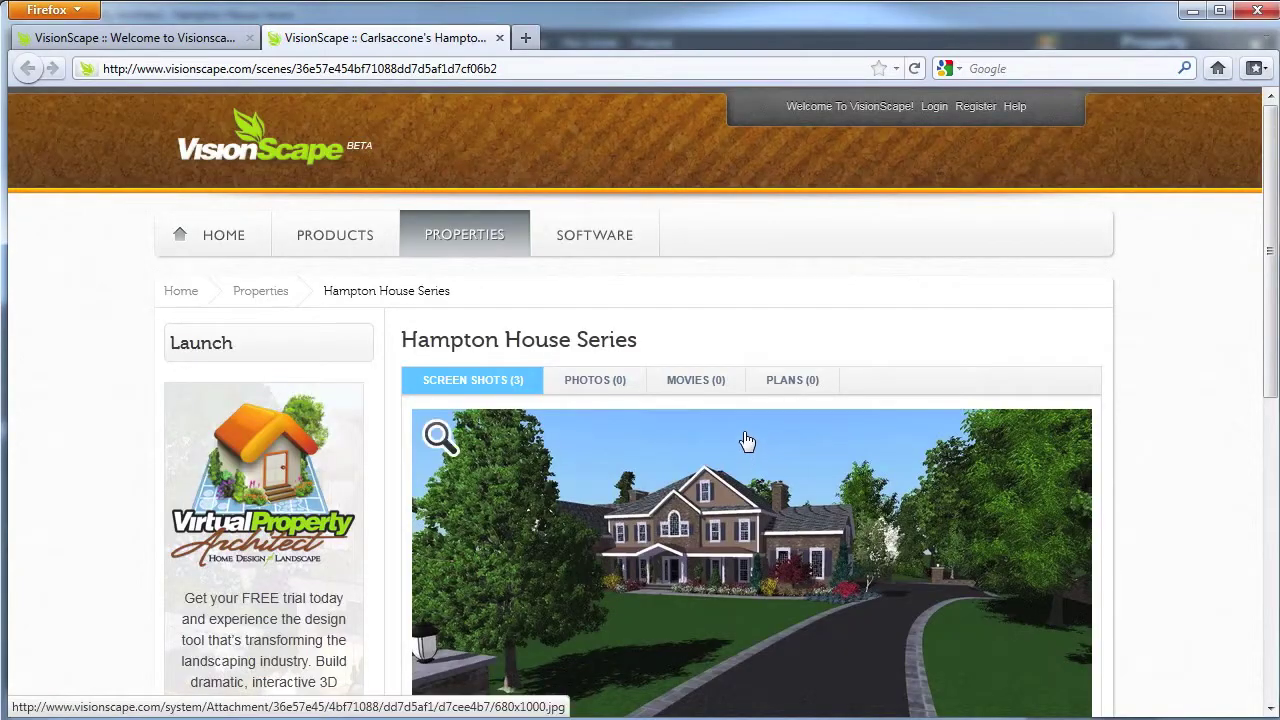
{"action": "scroll", "coordinate": [721, 402], "scroll_direction": "down", "scroll_amount": 1}
{"action": "scroll", "coordinate": [723, 407], "scroll_direction": "down", "scroll_amount": 4}
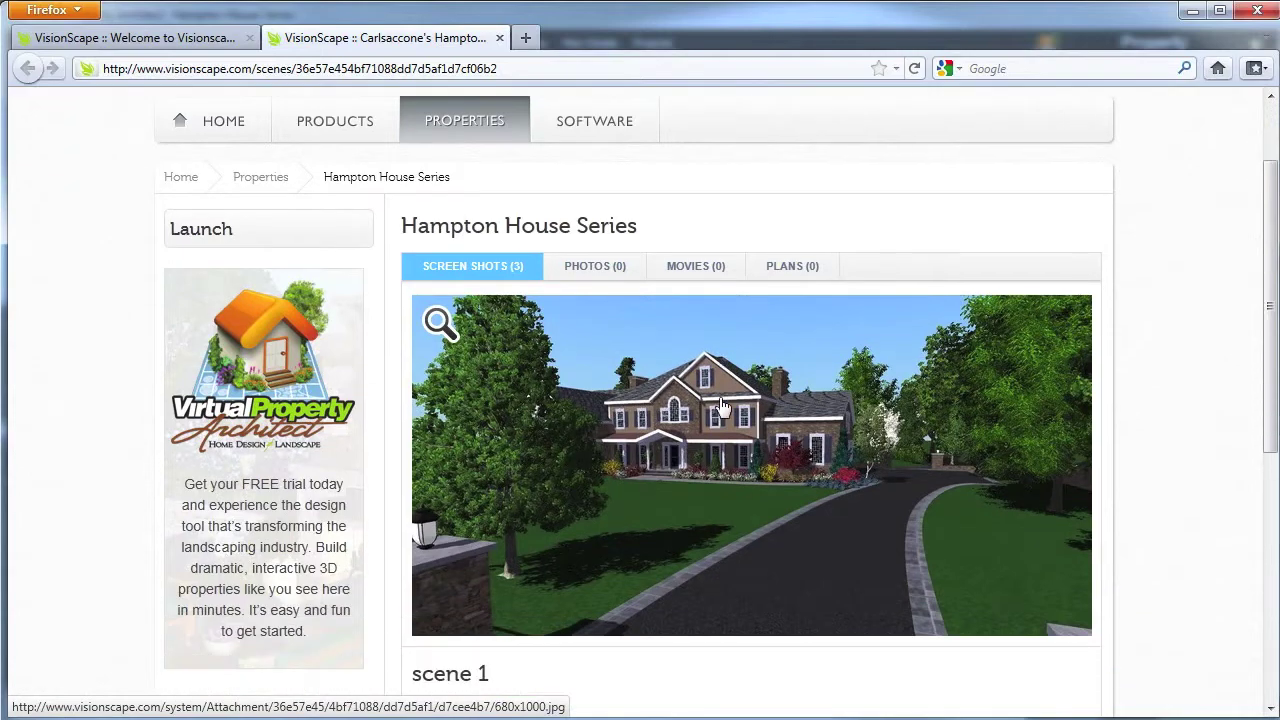
{"action": "scroll", "coordinate": [723, 407], "scroll_direction": "down", "scroll_amount": 2}
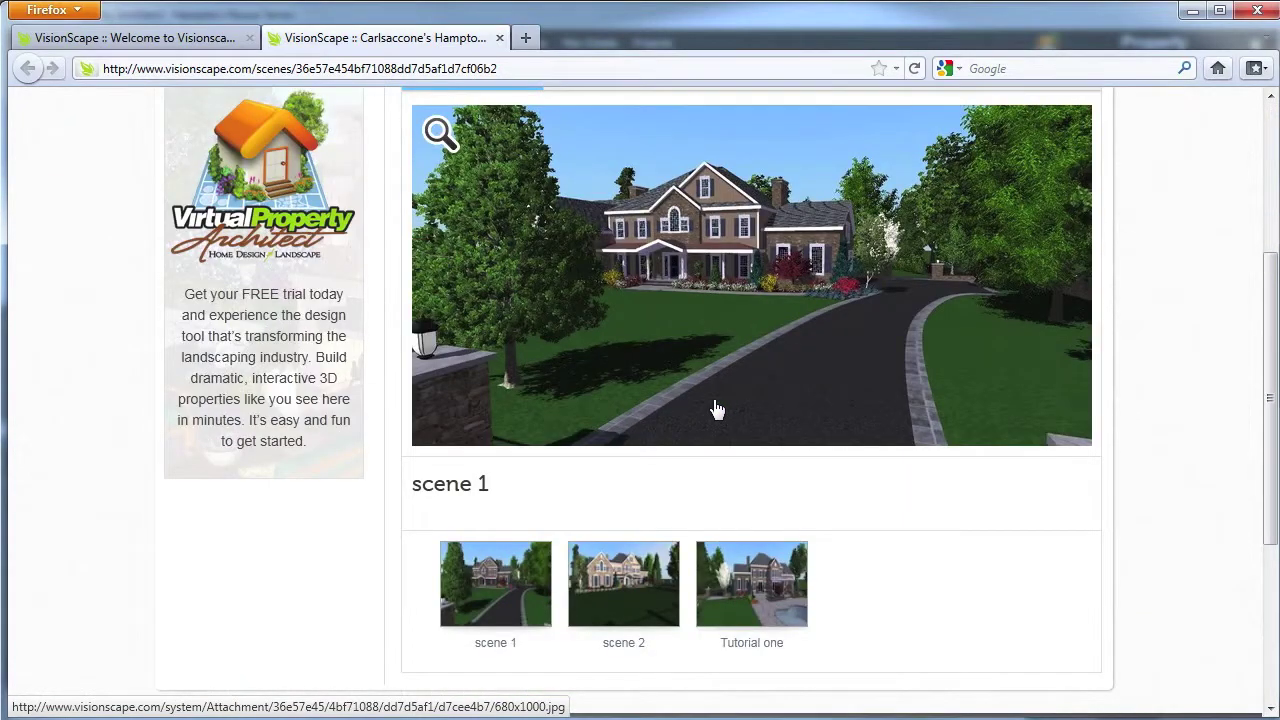
{"action": "scroll", "coordinate": [719, 410], "scroll_direction": "up", "scroll_amount": 6}
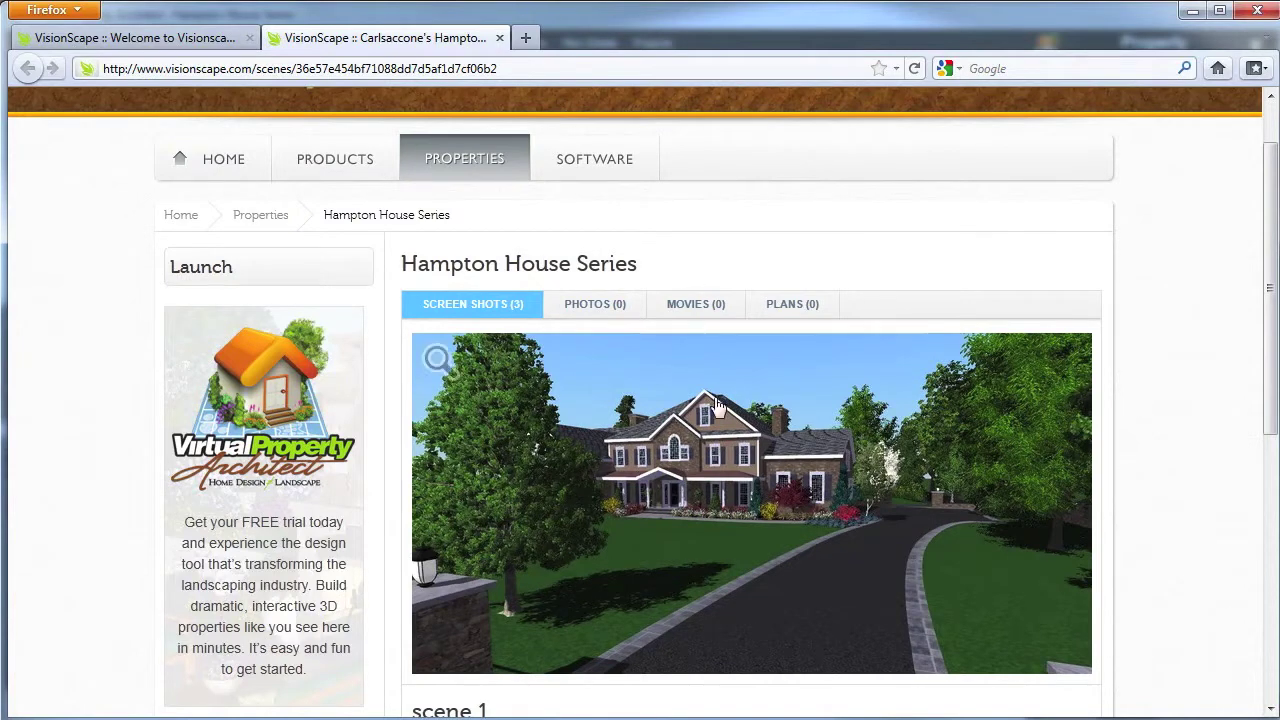
{"action": "scroll", "coordinate": [677, 494], "scroll_direction": "down", "scroll_amount": 1}
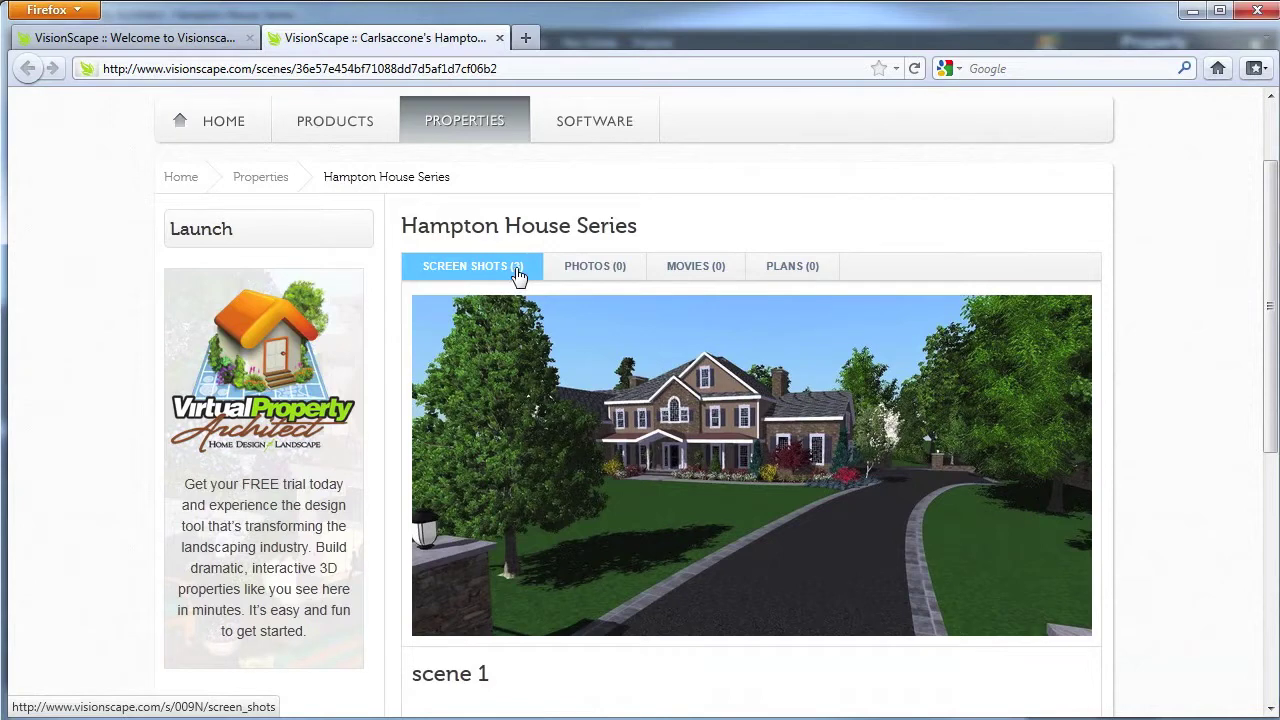
{"action": "scroll", "coordinate": [657, 457], "scroll_direction": "down", "scroll_amount": 4}
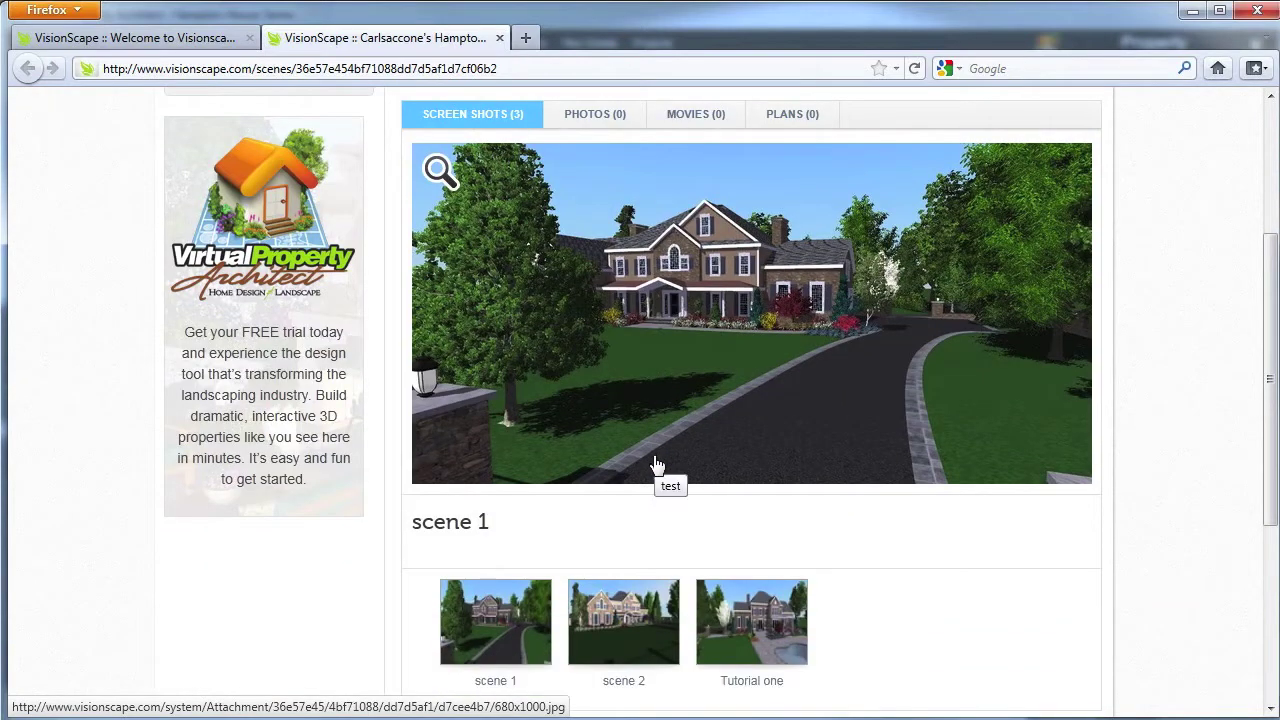
{"action": "scroll", "coordinate": [745, 616], "scroll_direction": "down", "scroll_amount": 1}
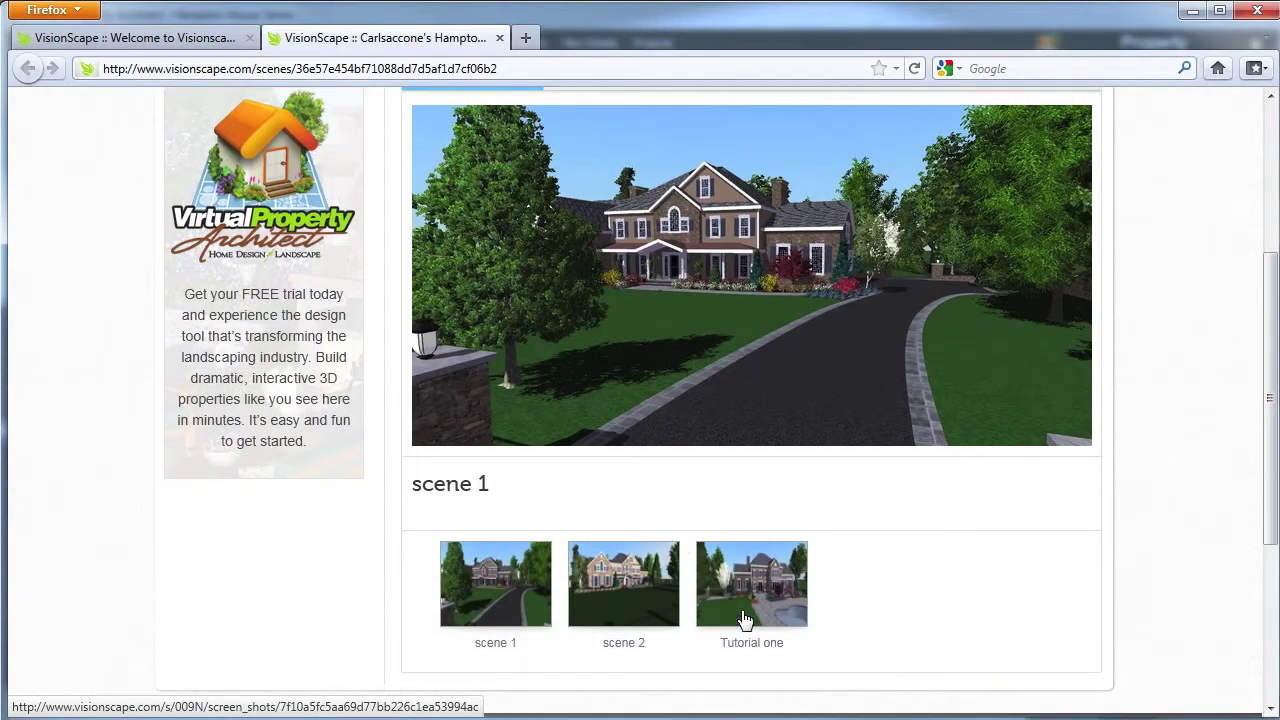
Open the Tutorial one screenshot on the property's web page, view it enlarged, and close the enlarged image
{"action": "left_click", "coordinate": [745, 591]}
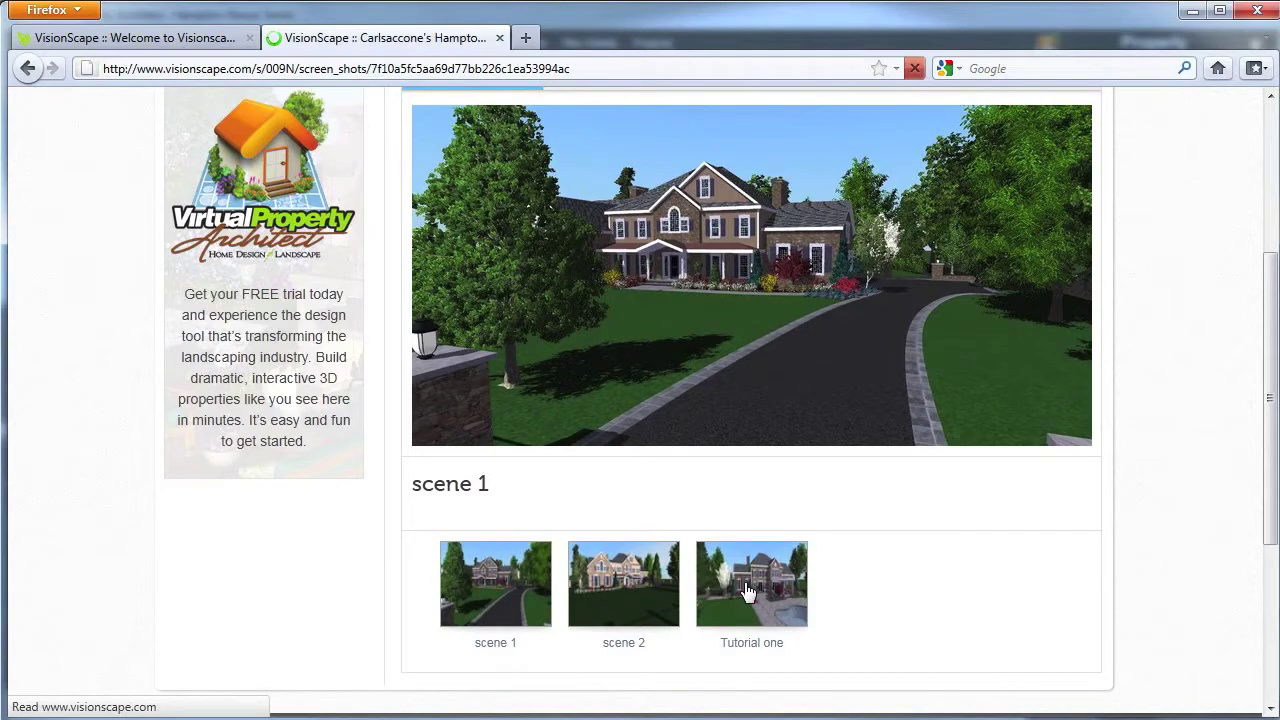
{"action": "scroll", "coordinate": [690, 555], "scroll_direction": "down", "scroll_amount": 3}
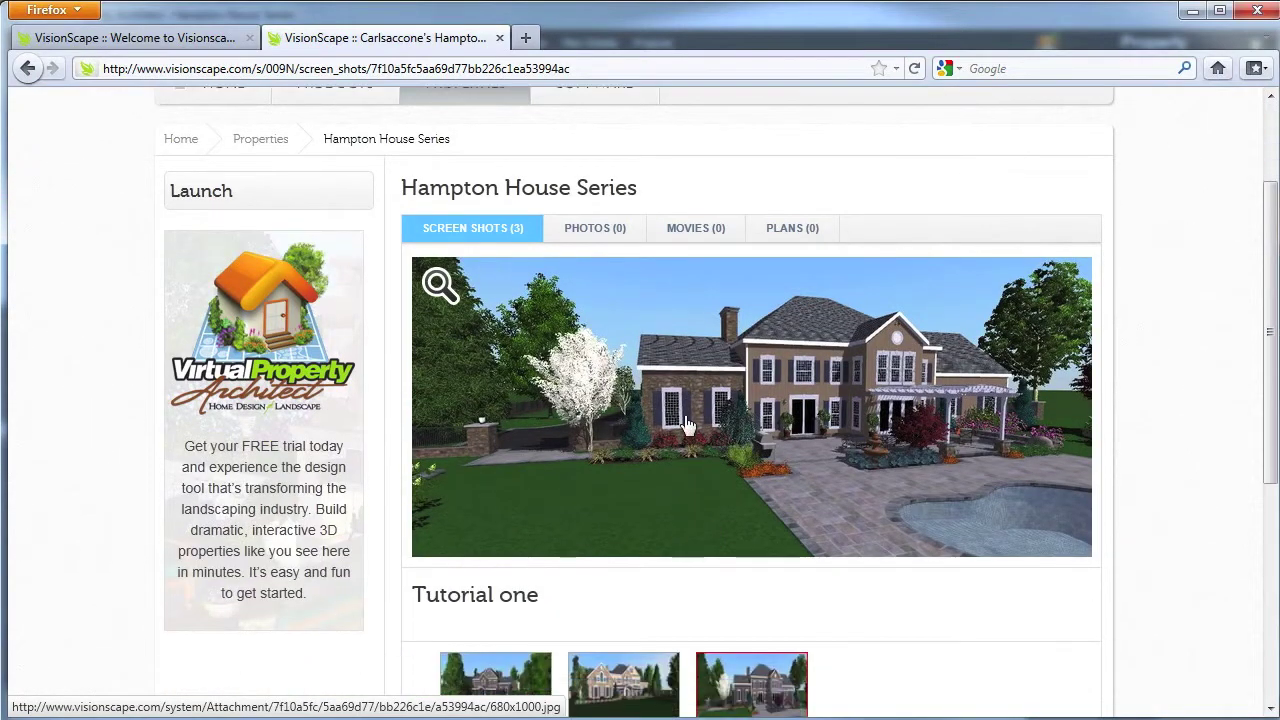
{"action": "left_click", "coordinate": [686, 425]}
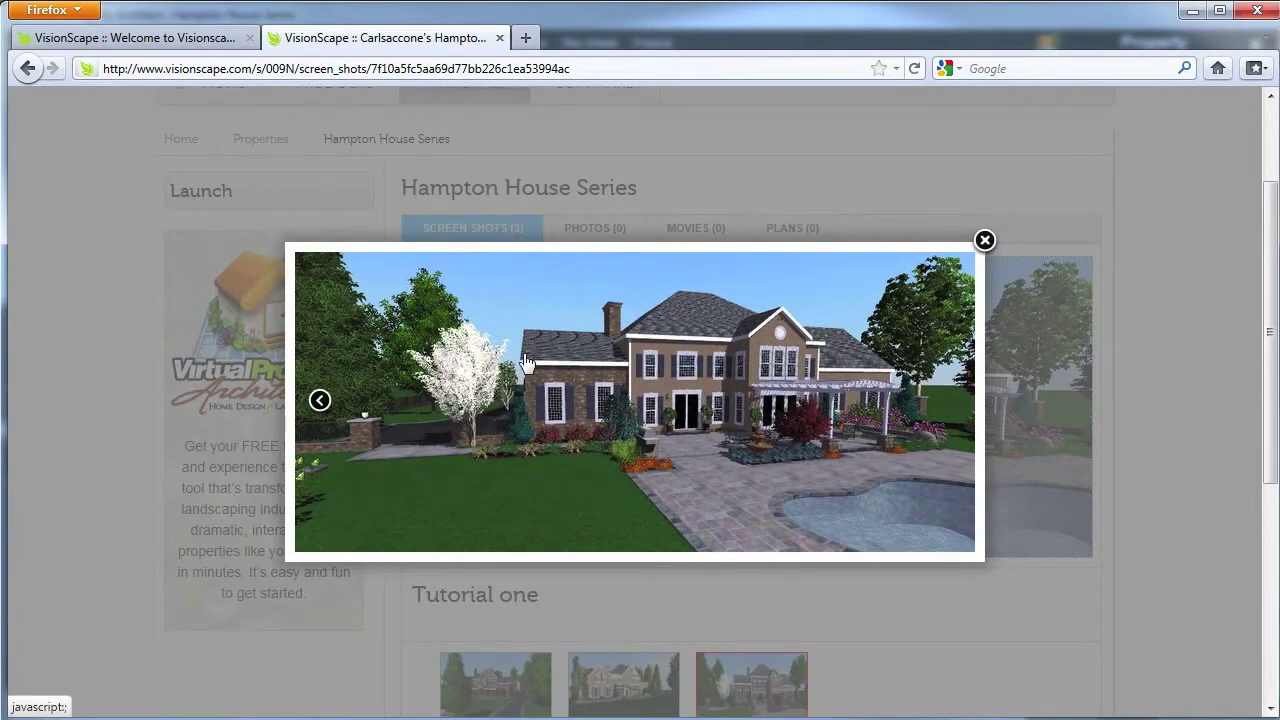
{"action": "left_click", "coordinate": [985, 241]}
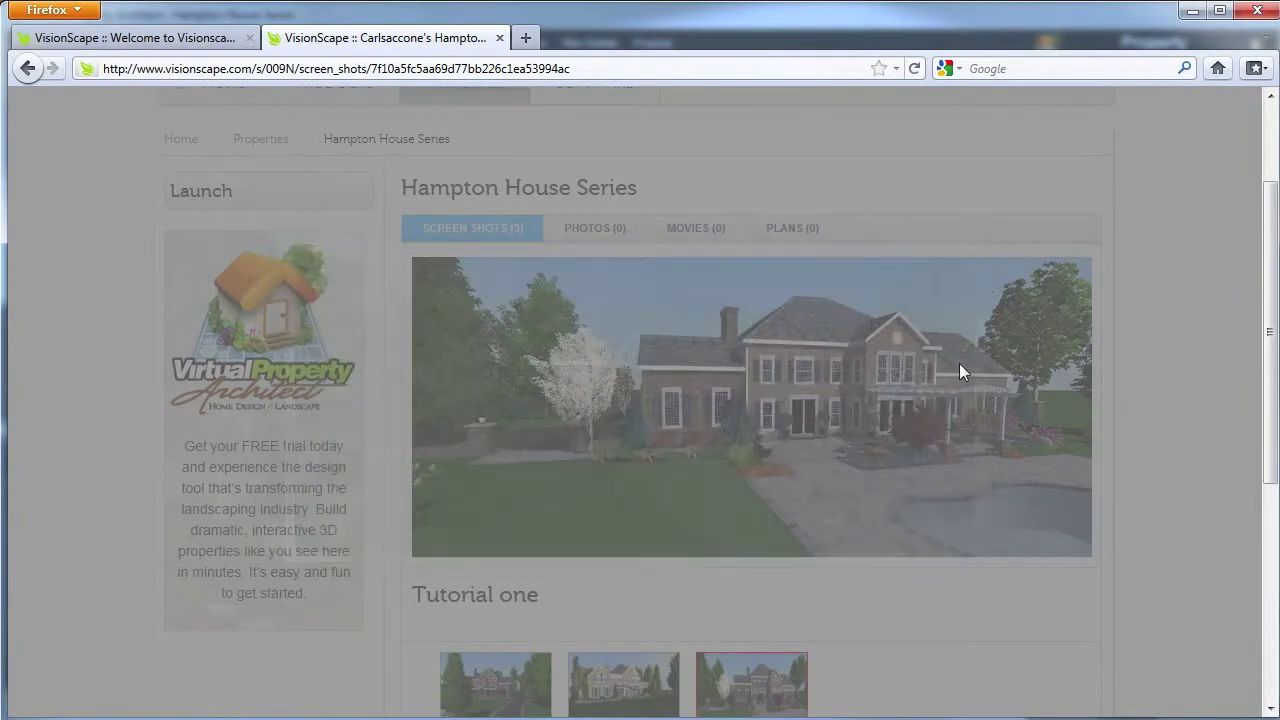
{"action": "scroll", "coordinate": [707, 497], "scroll_direction": "up", "scroll_amount": 1}
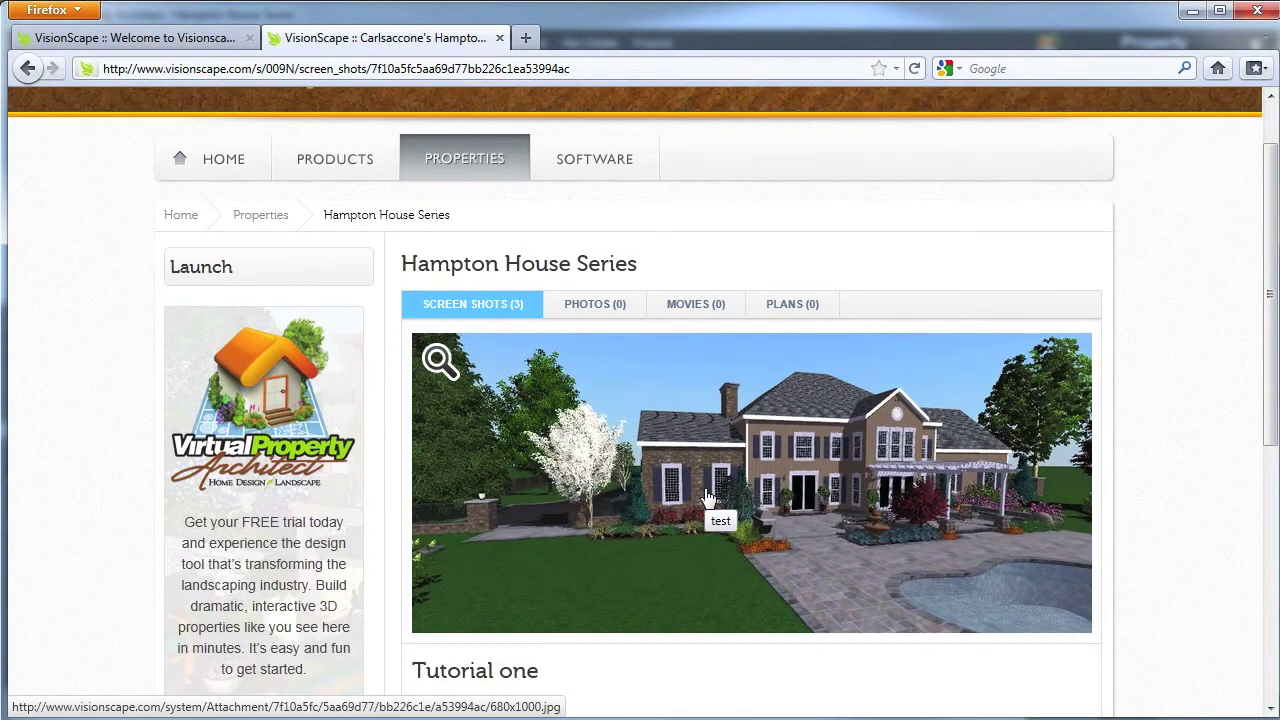